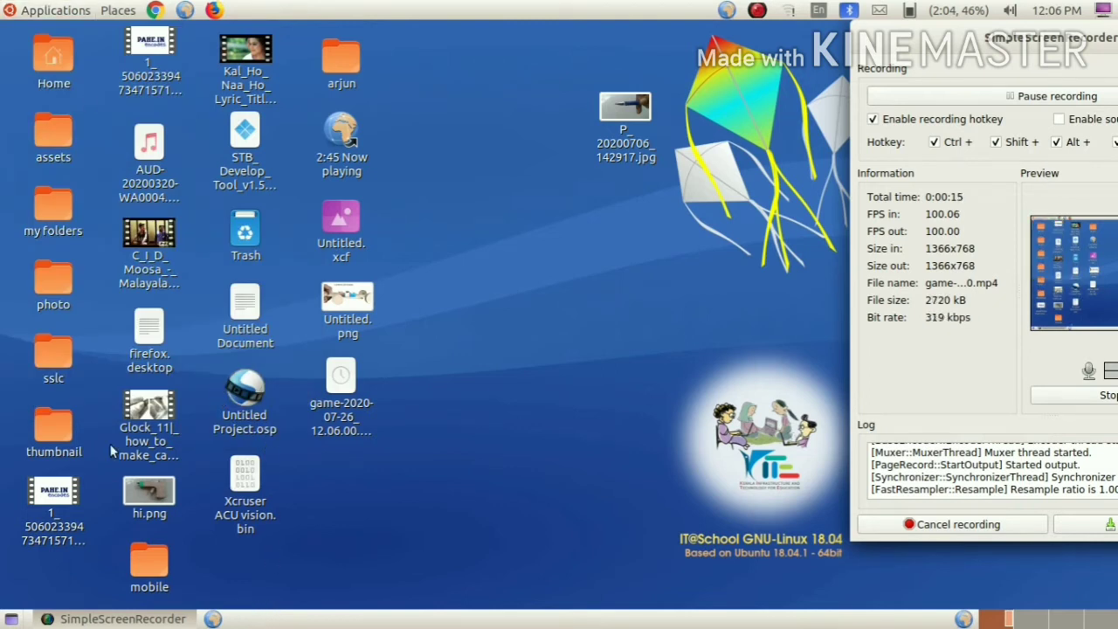
- Open the Scratch 2 Offline Editor in a maximized window and delete the default cat sprite from the stage
click(67, 7)
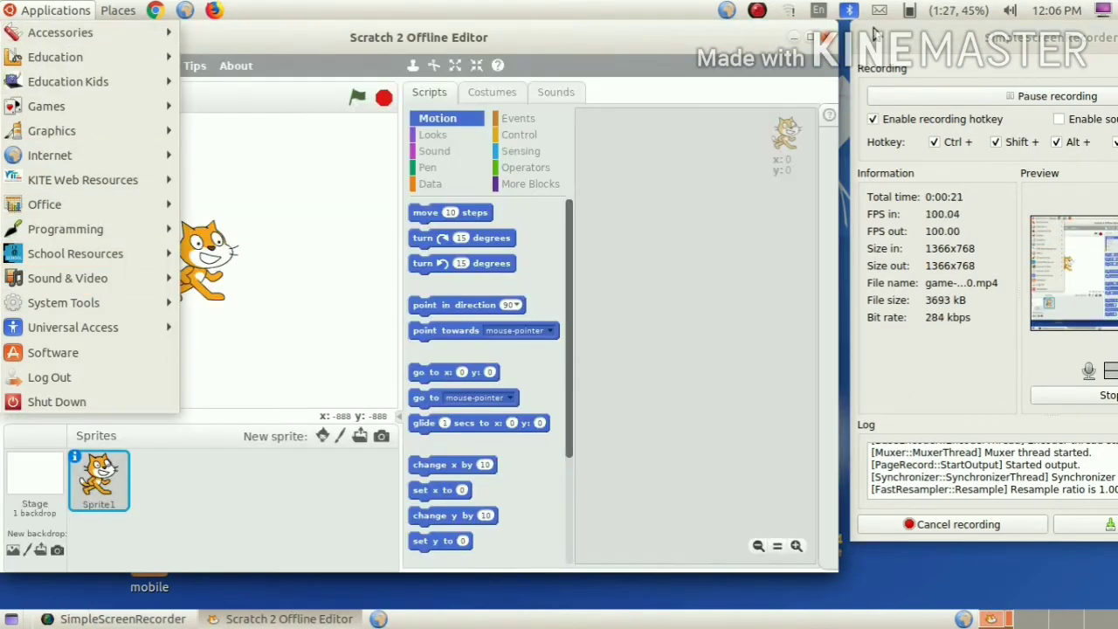
click(798, 45)
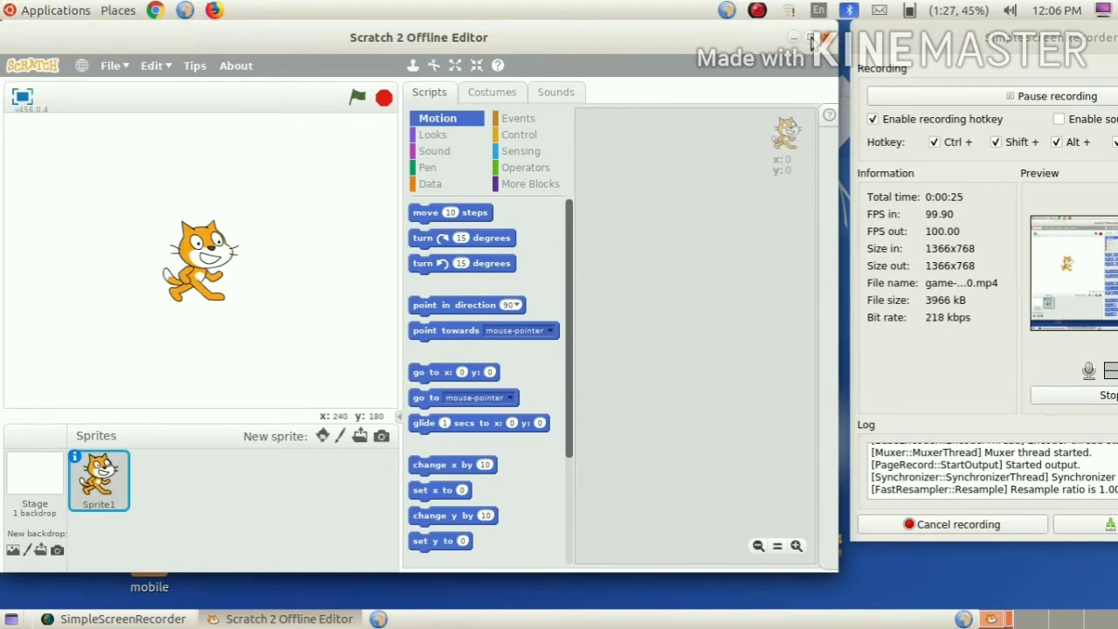
click(811, 38)
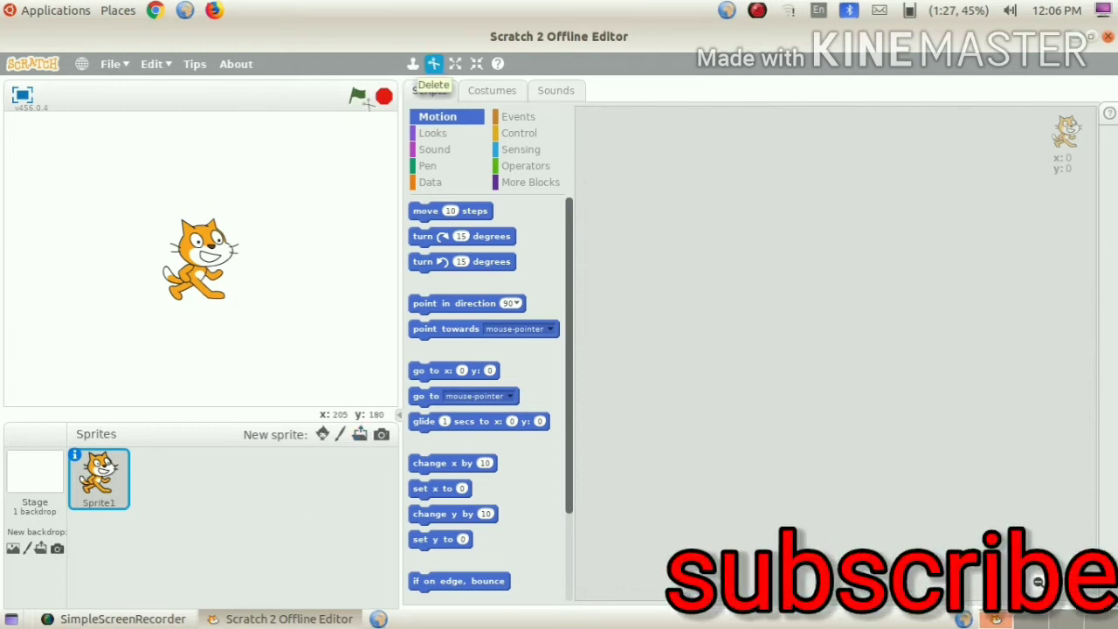
click(185, 257)
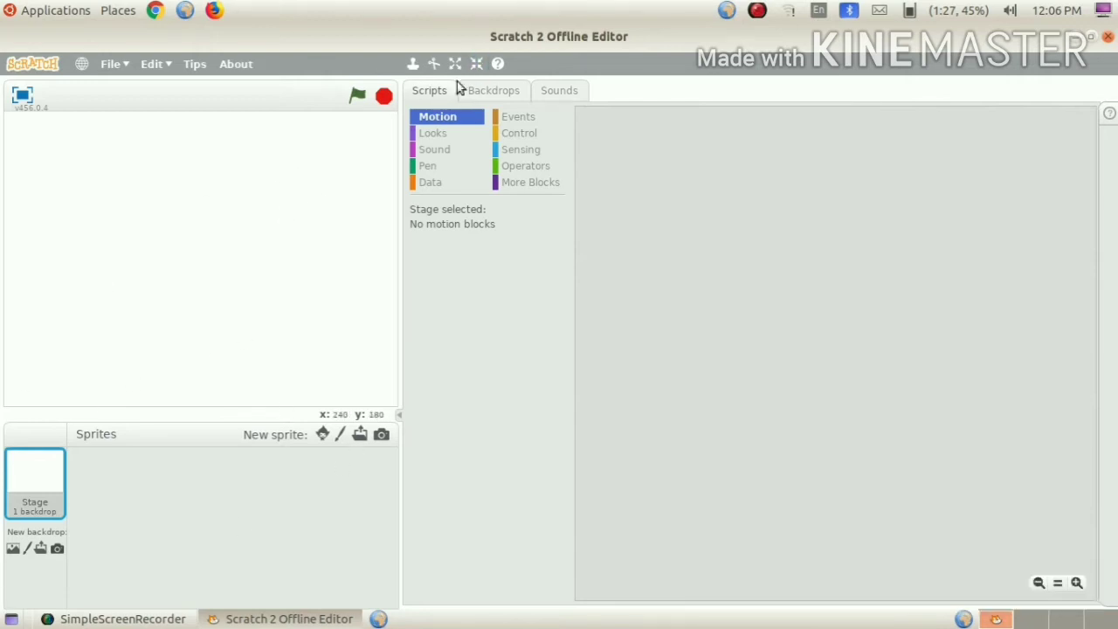
- Fill the whole stage backdrop with solid green
click(489, 95)
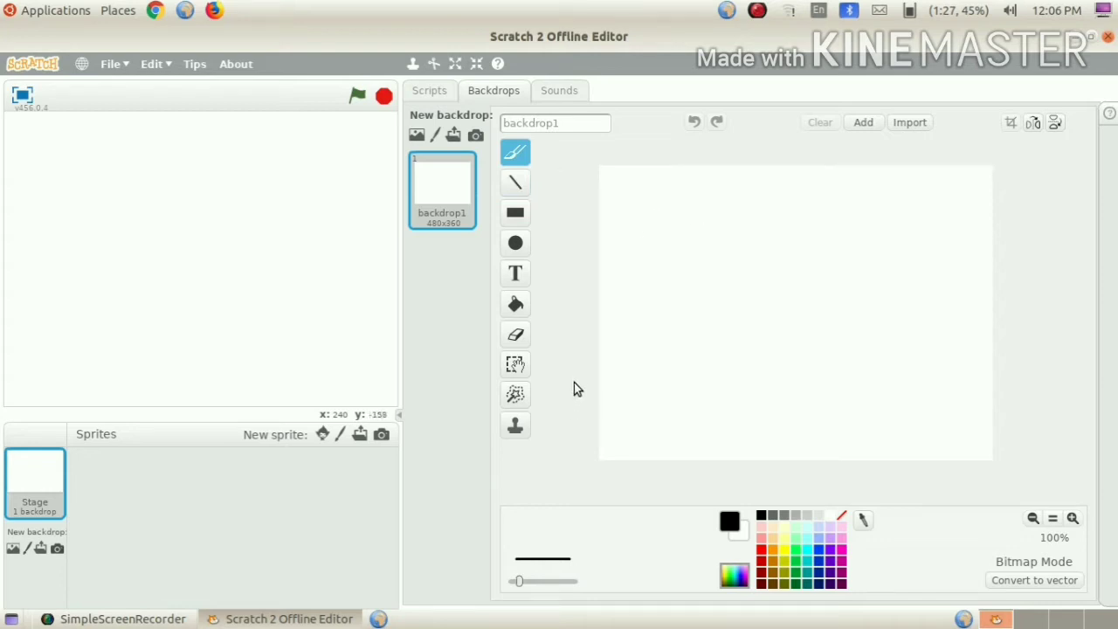
click(514, 305)
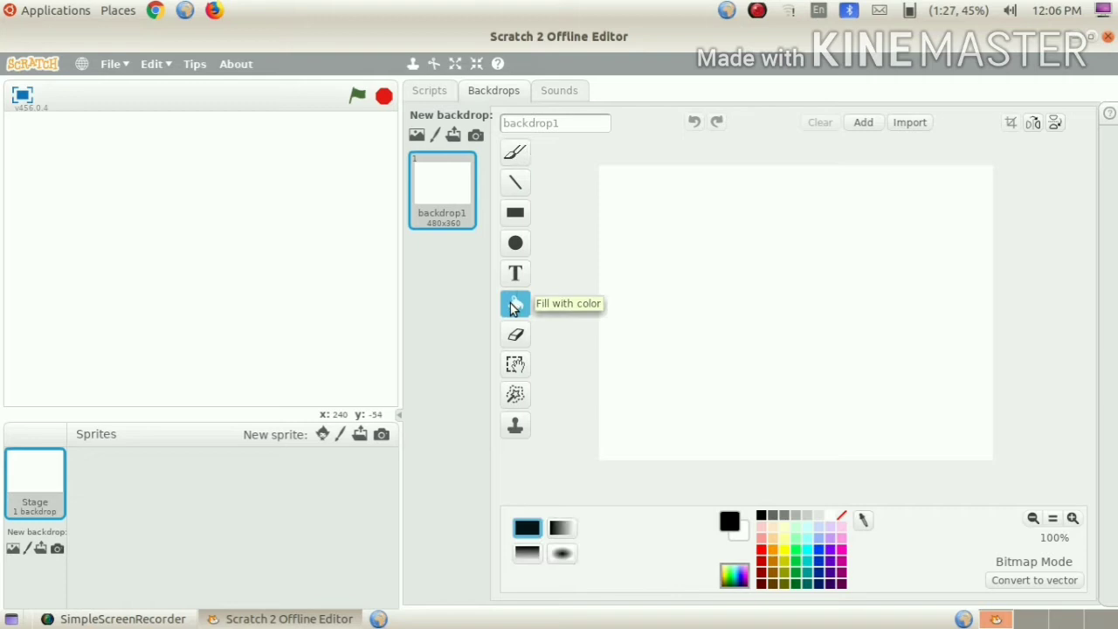
click(796, 562)
click(756, 364)
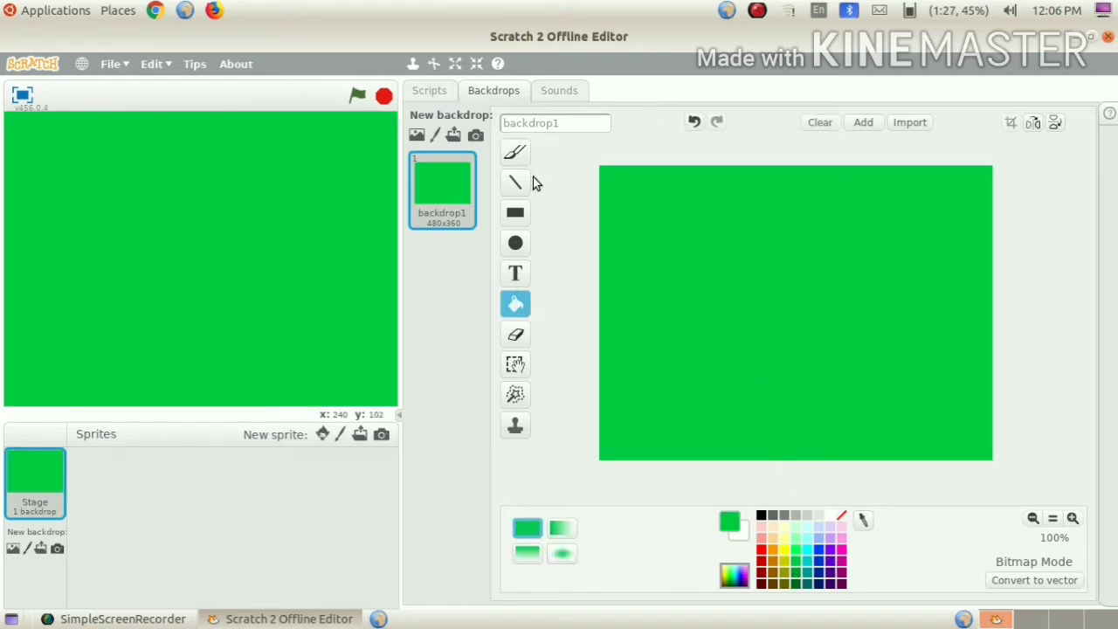
- Paint a closed, winding black race track around the green backdrop with a very thick brush
click(514, 212)
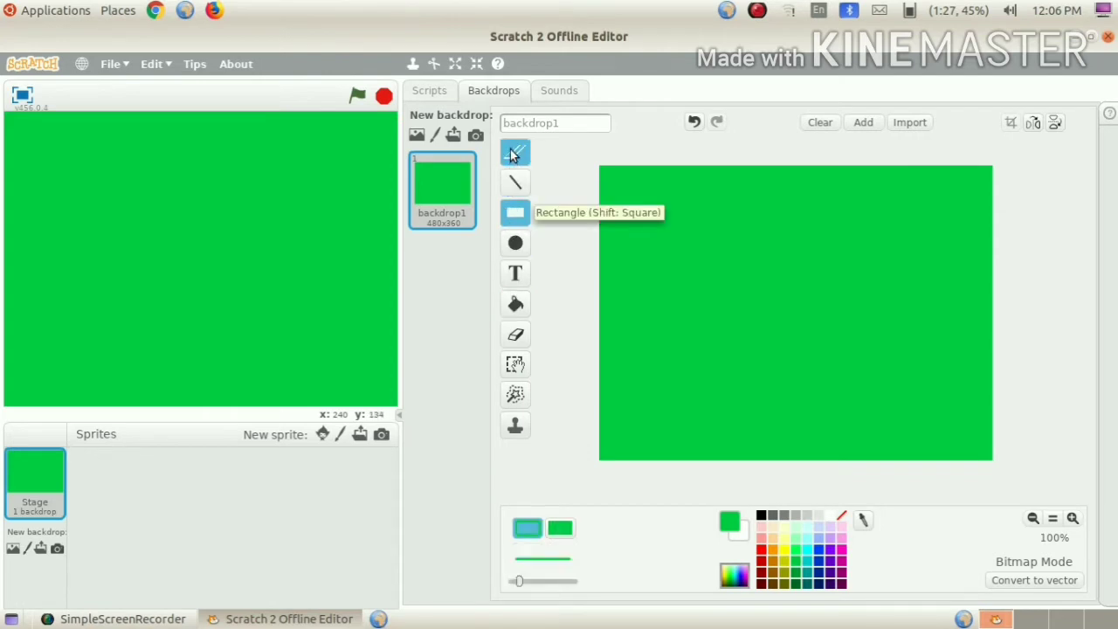
click(515, 154)
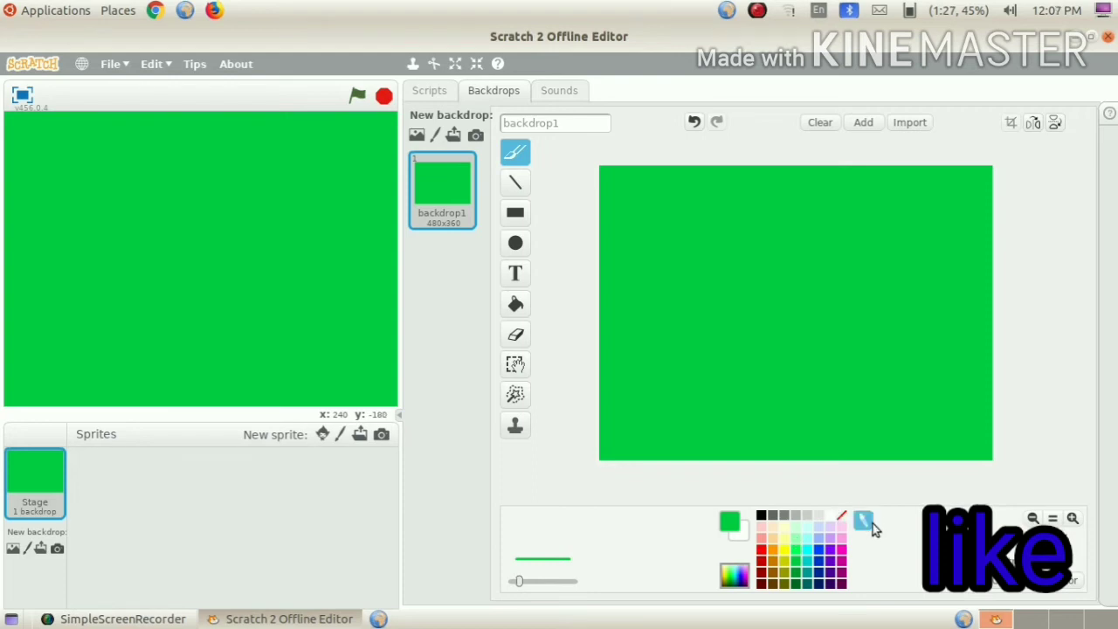
click(760, 515)
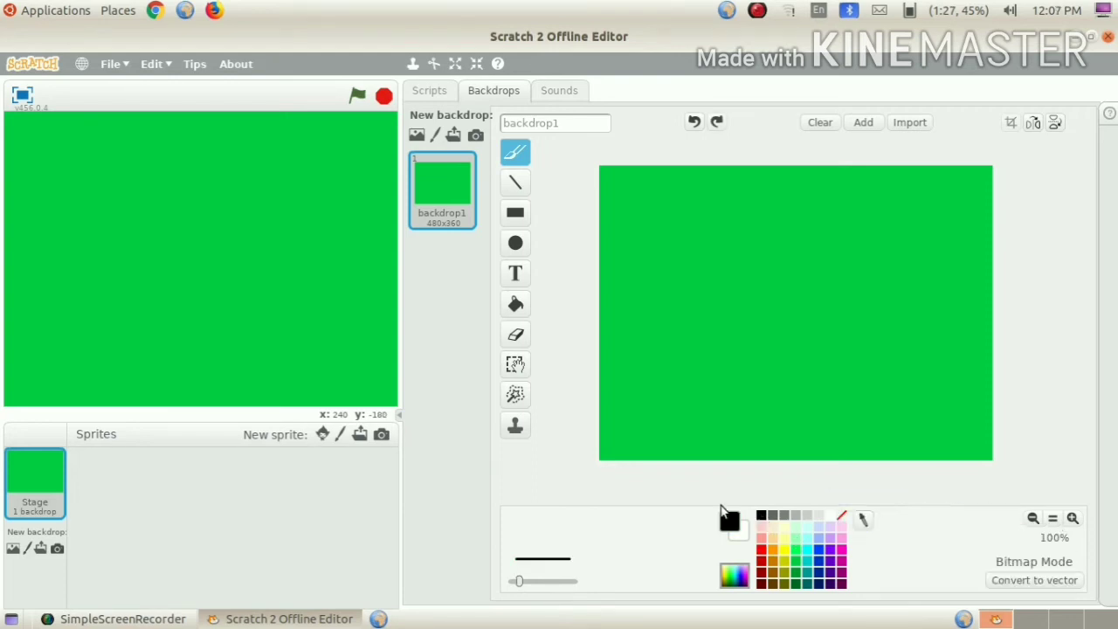
mouse_move(517, 581)
mouse_down()
mouse_move(576, 585)
mouse_move(620, 521)
mouse_up()
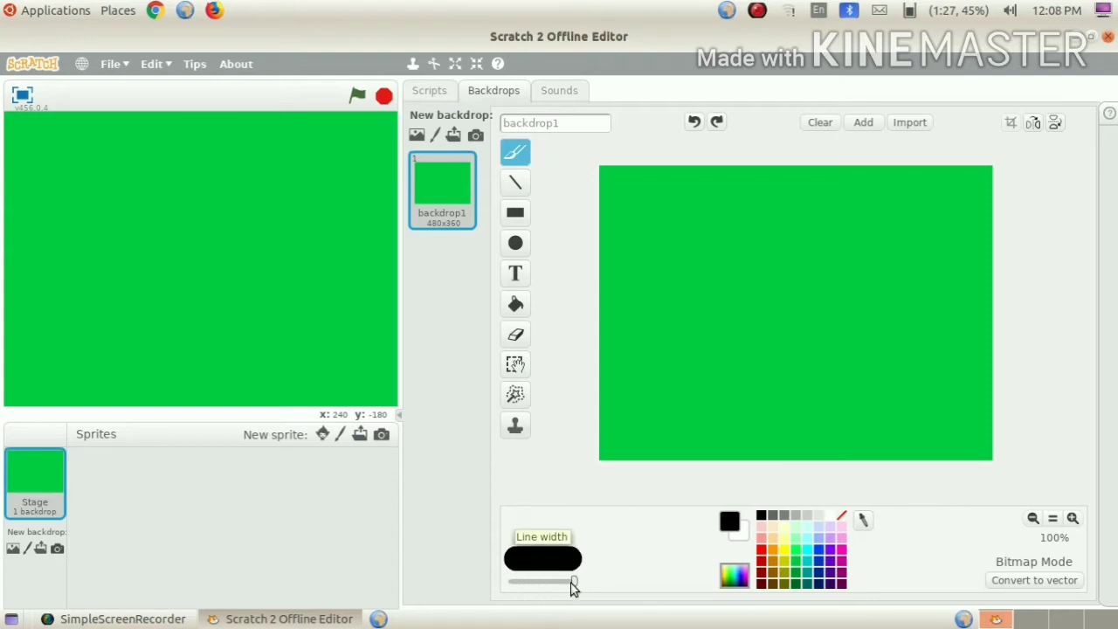
drag(572, 589, 572, 591)
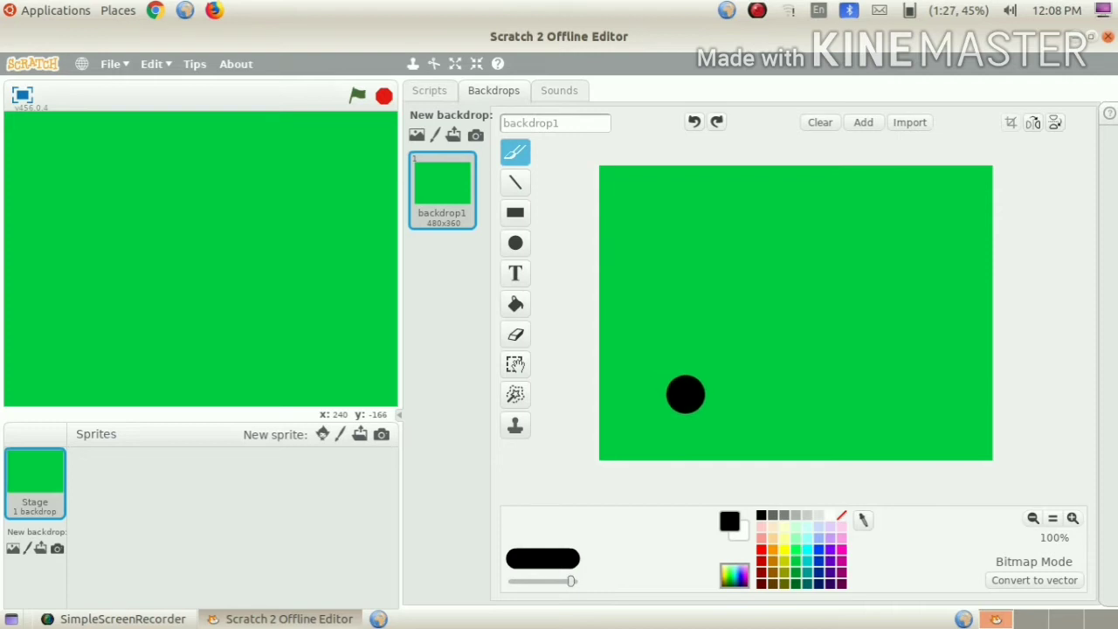
mouse_move(685, 395)
mouse_down()
mouse_move(656, 340)
mouse_move(677, 232)
mouse_move(796, 273)
mouse_move(840, 223)
mouse_move(930, 224)
mouse_move(956, 288)
mouse_move(952, 341)
mouse_move(930, 377)
mouse_move(877, 382)
mouse_move(834, 362)
mouse_move(768, 418)
mouse_move(743, 382)
mouse_move(691, 384)
mouse_up()
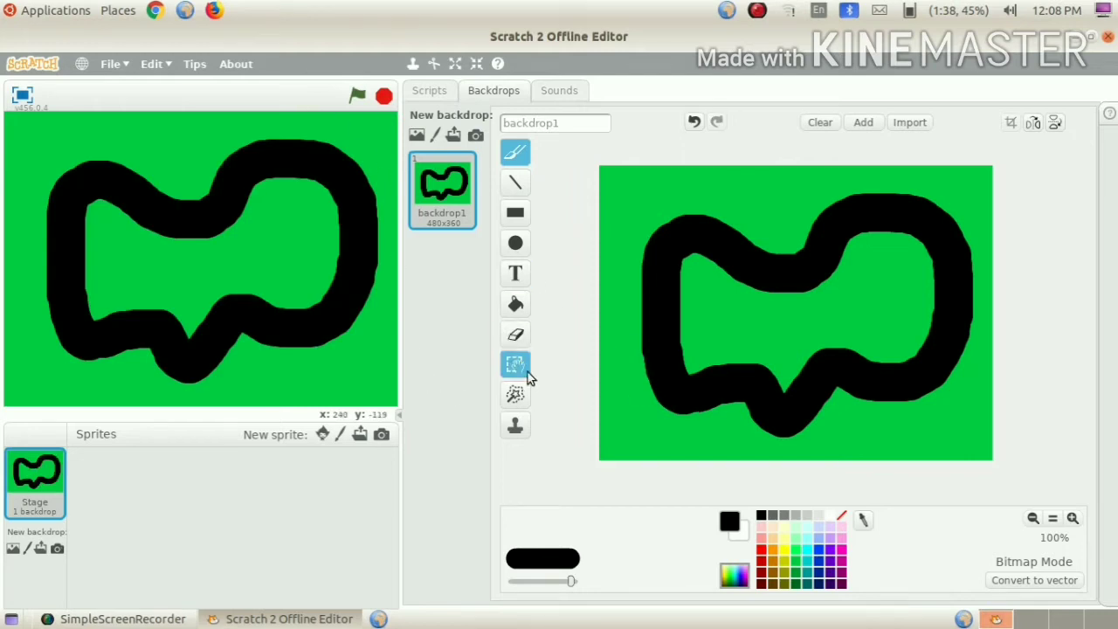
- Add the grey rectangular Button3 sprite from the sprite library
click(438, 92)
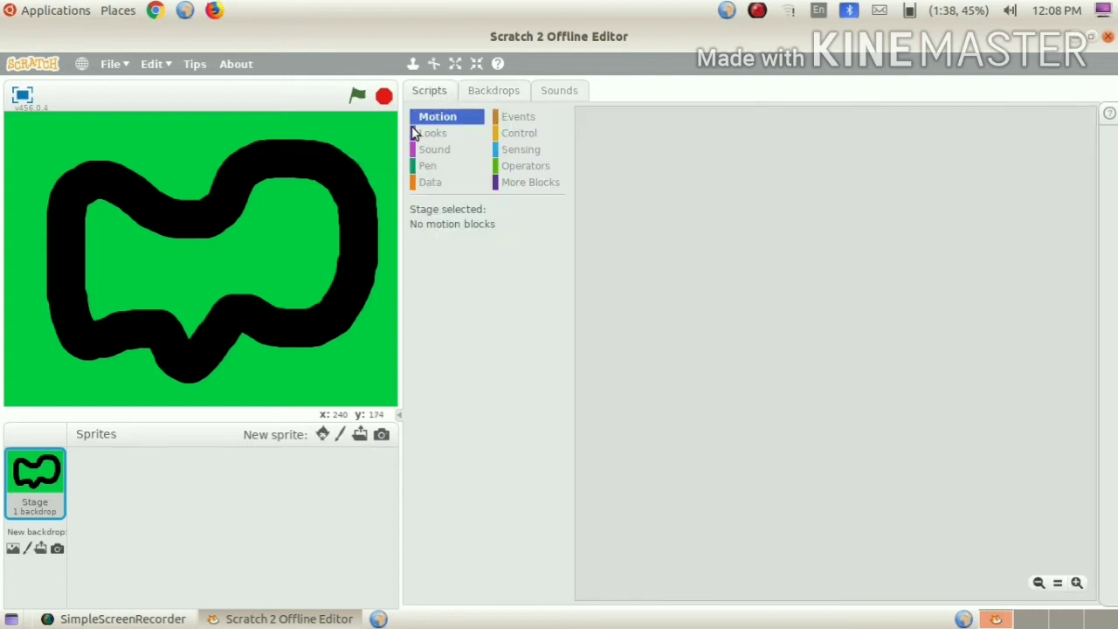
click(323, 435)
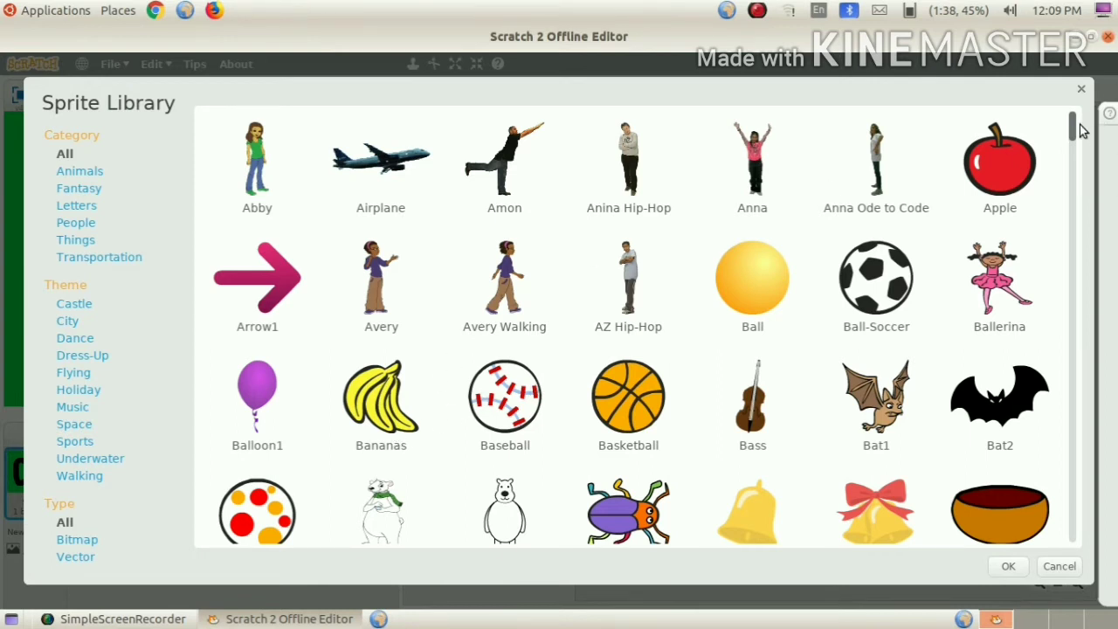
scroll(1069, 137, down, 1)
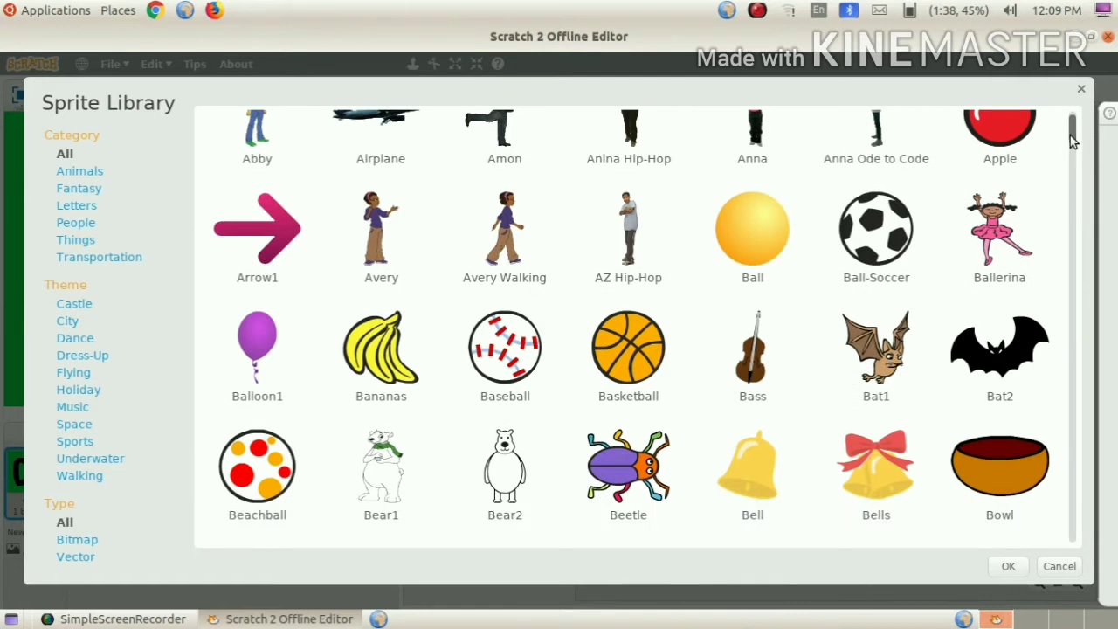
scroll(651, 272, down, 6)
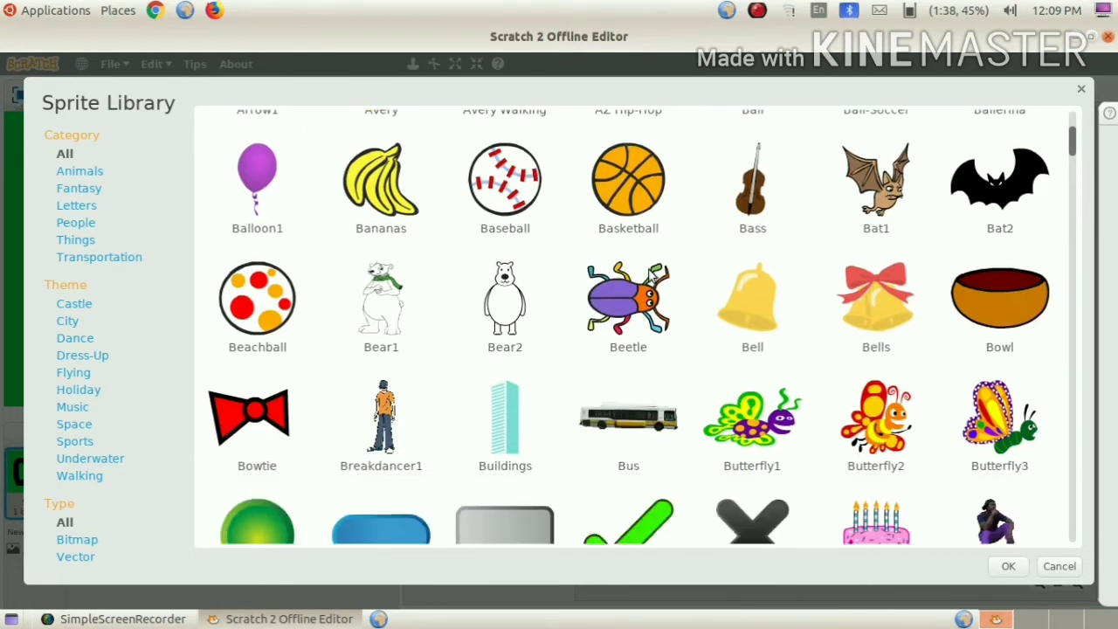
scroll(647, 270, down, 2)
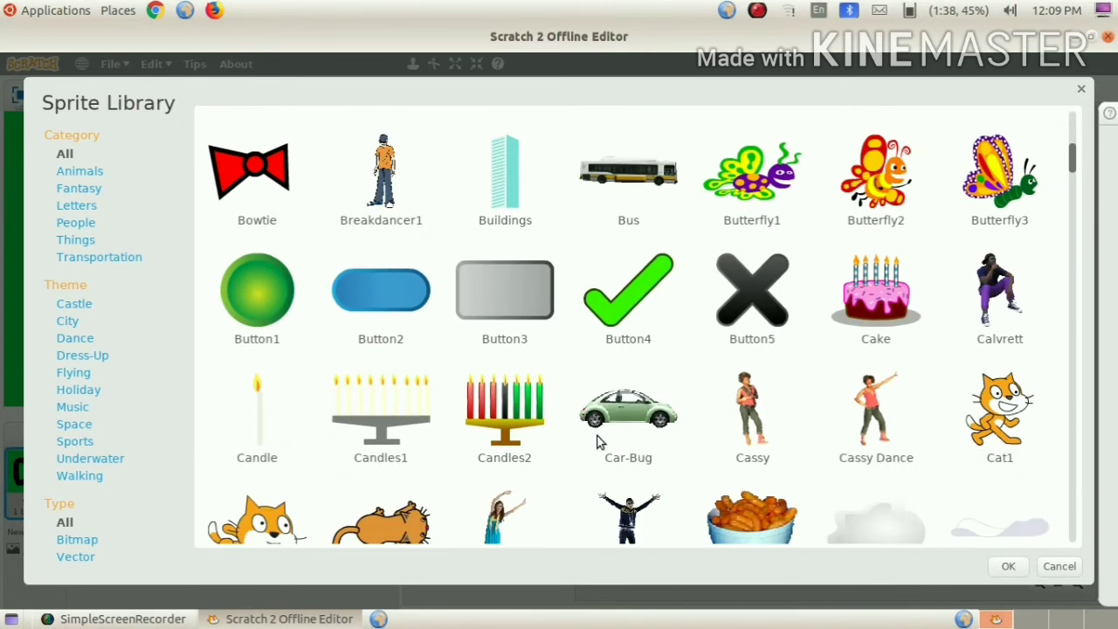
scroll(568, 354, down, 2)
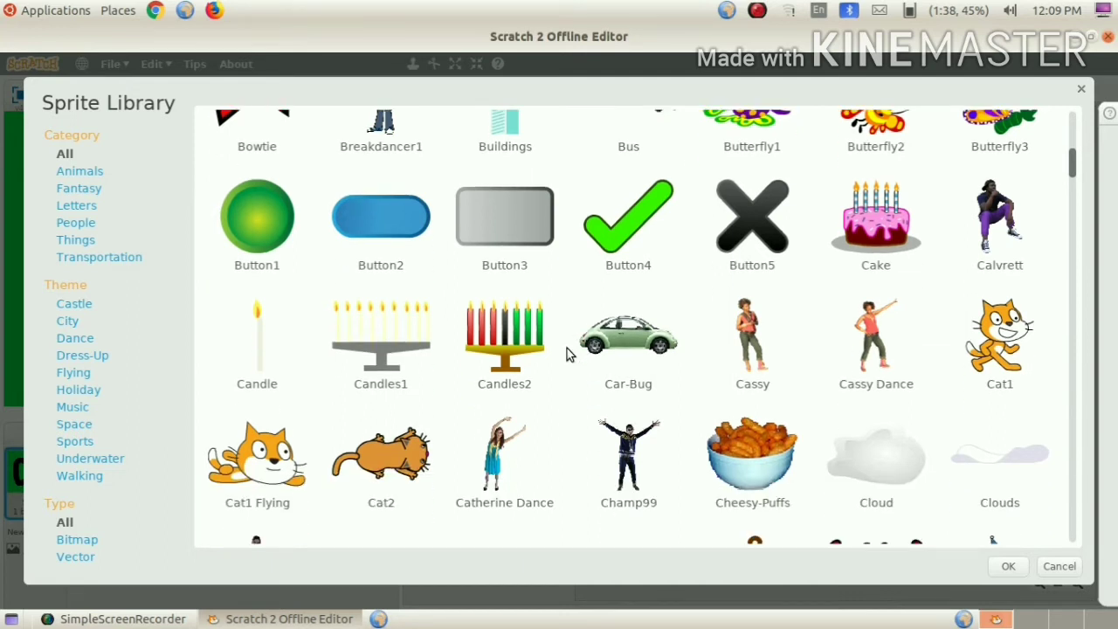
scroll(566, 354, up, 3)
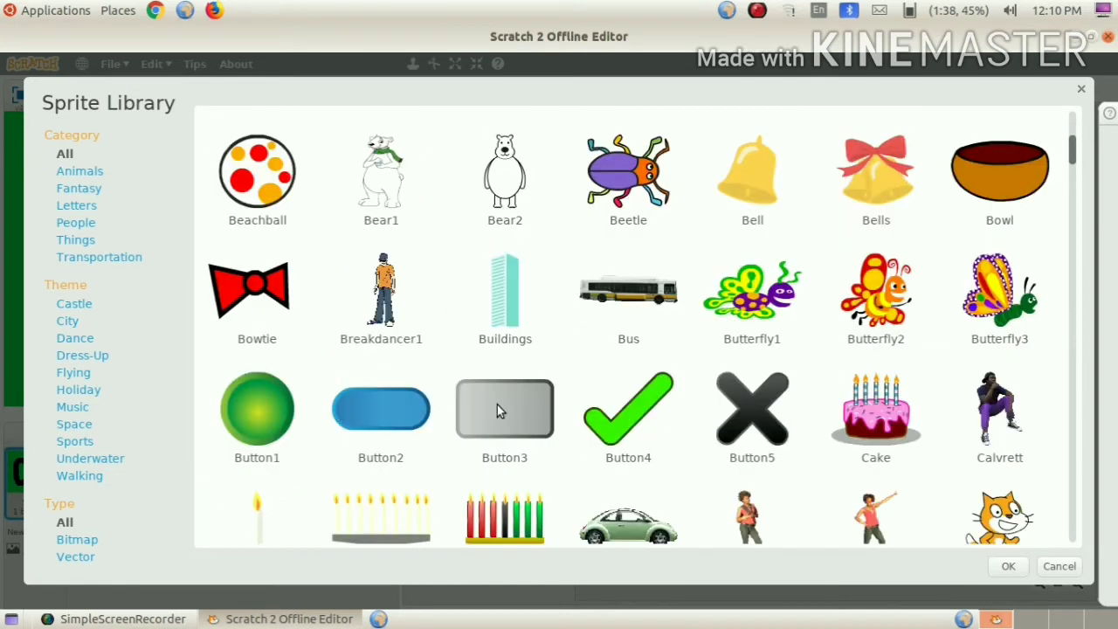
double_click(499, 407)
- Delete the grey button3-a costume from the Button3 sprite, keeping the blue button3-b costume
click(482, 91)
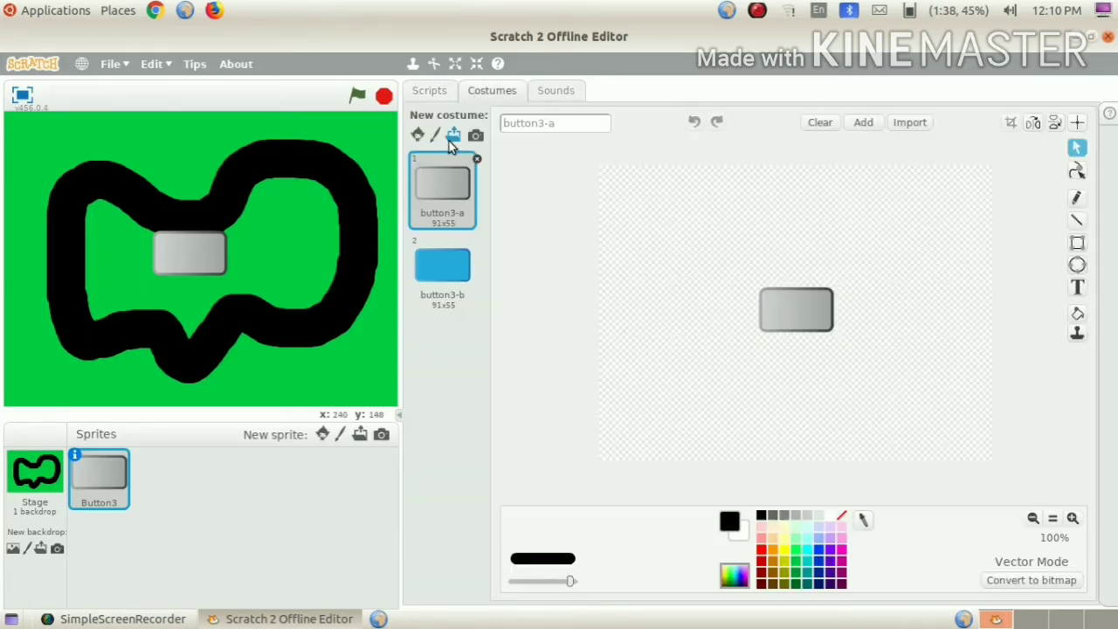
click(449, 266)
click(455, 183)
click(478, 158)
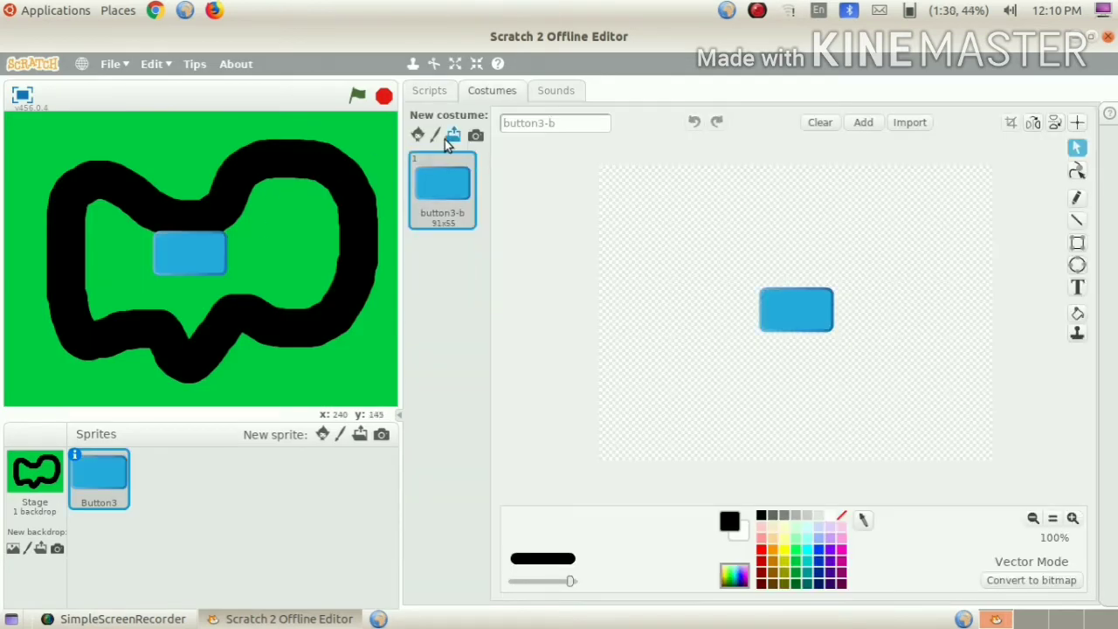
- Add the blue rounded button2-a costume from the costume library to the Button3 sprite
click(417, 134)
scroll(448, 317, down, 1)
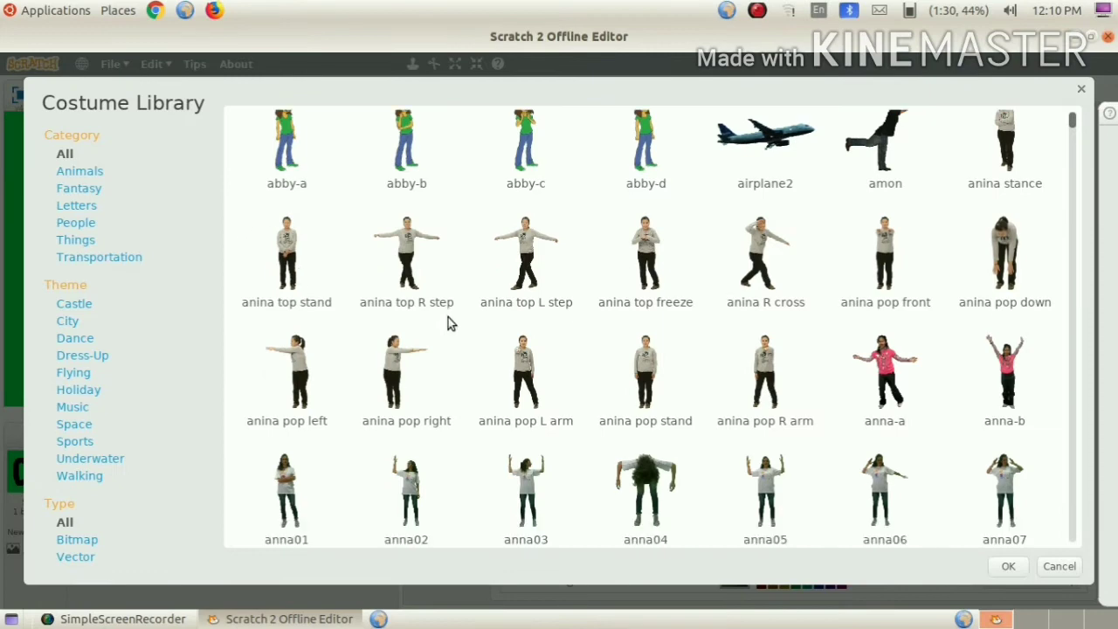
scroll(393, 340, down, 2)
scroll(524, 326, down, 2)
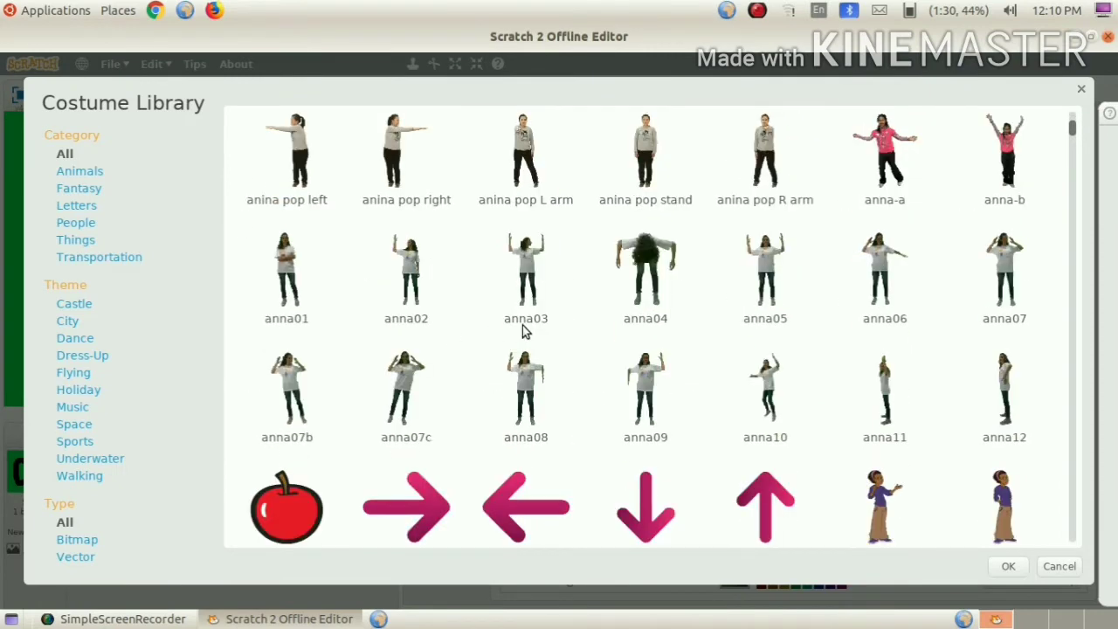
scroll(589, 480, down, 15)
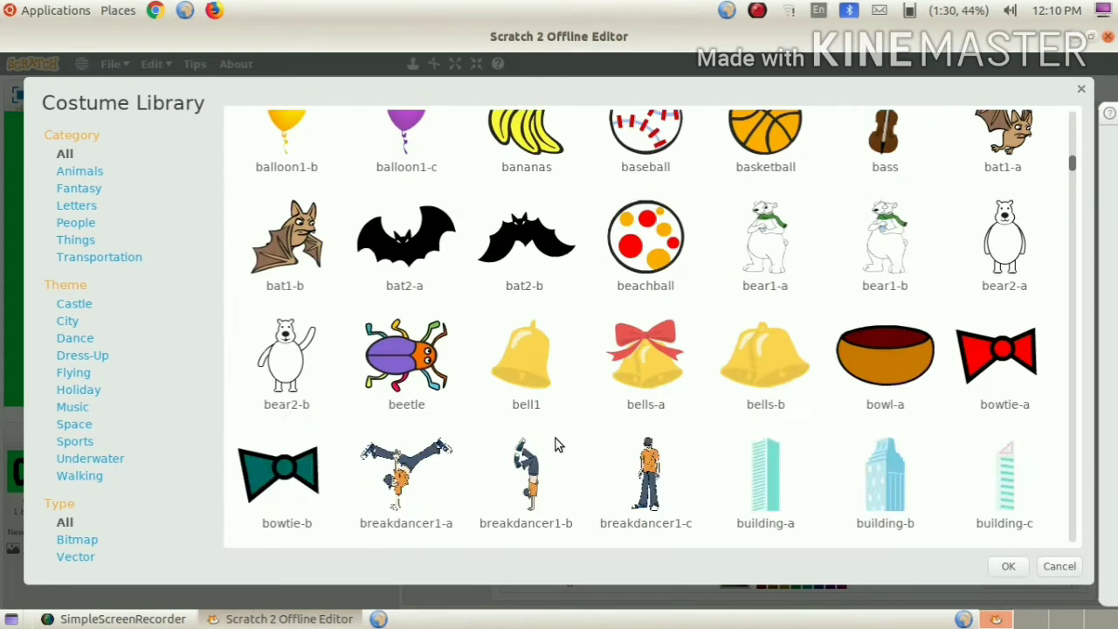
scroll(553, 442, down, 5)
scroll(554, 442, up, 8)
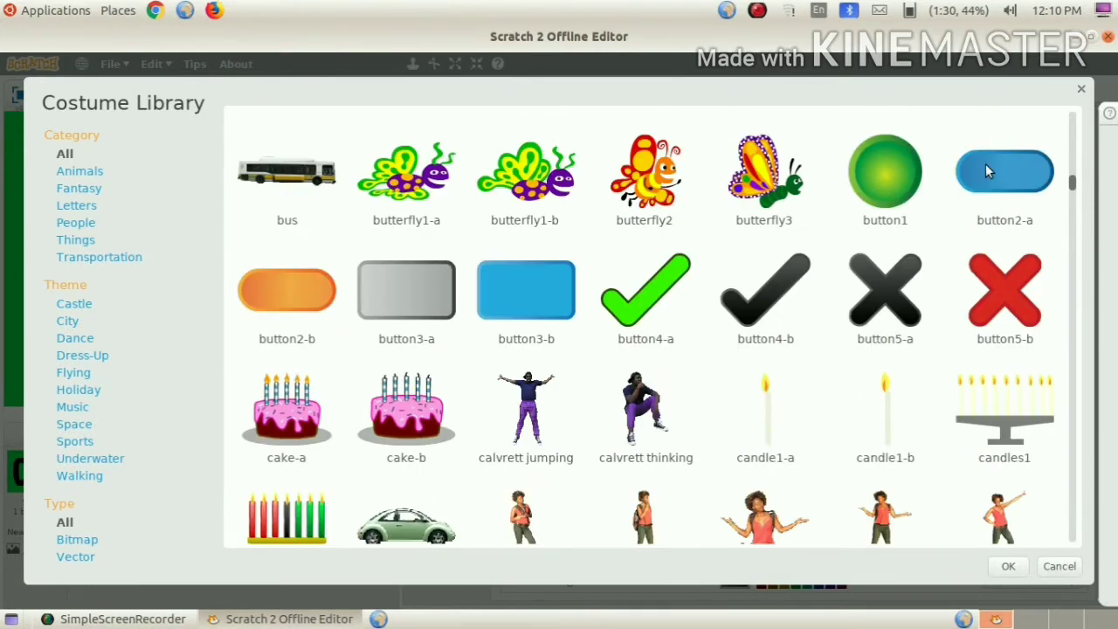
click(987, 171)
double_click(987, 144)
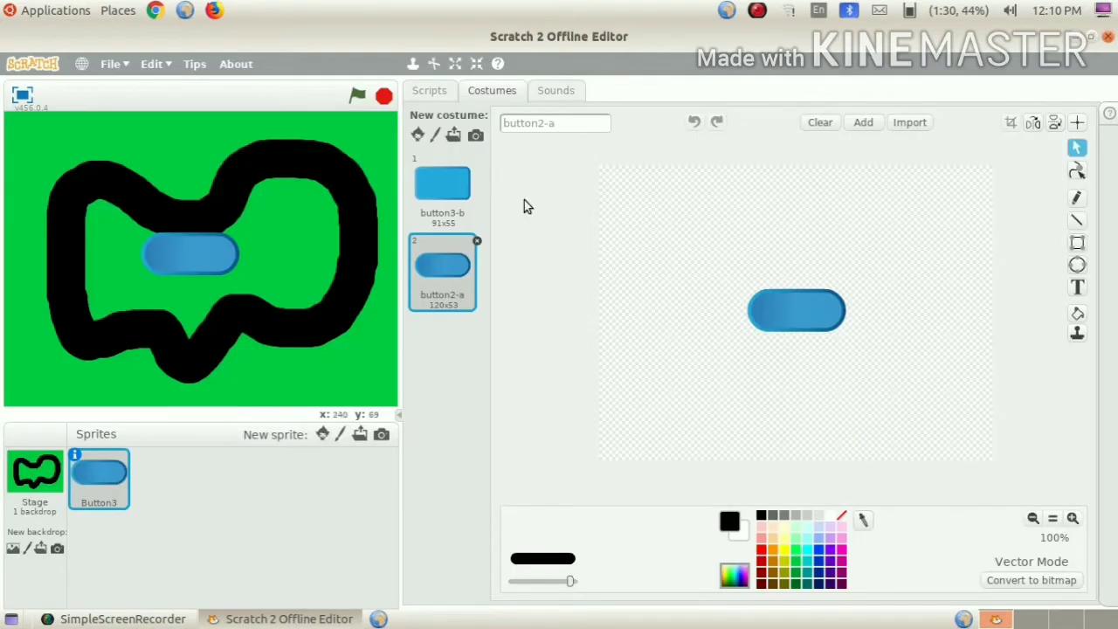
- Move button2-a ahead of button3-b in the costume order and put a copy of its rounded shape above the rectangle in button3-b
click(441, 188)
click(461, 259)
click(431, 212)
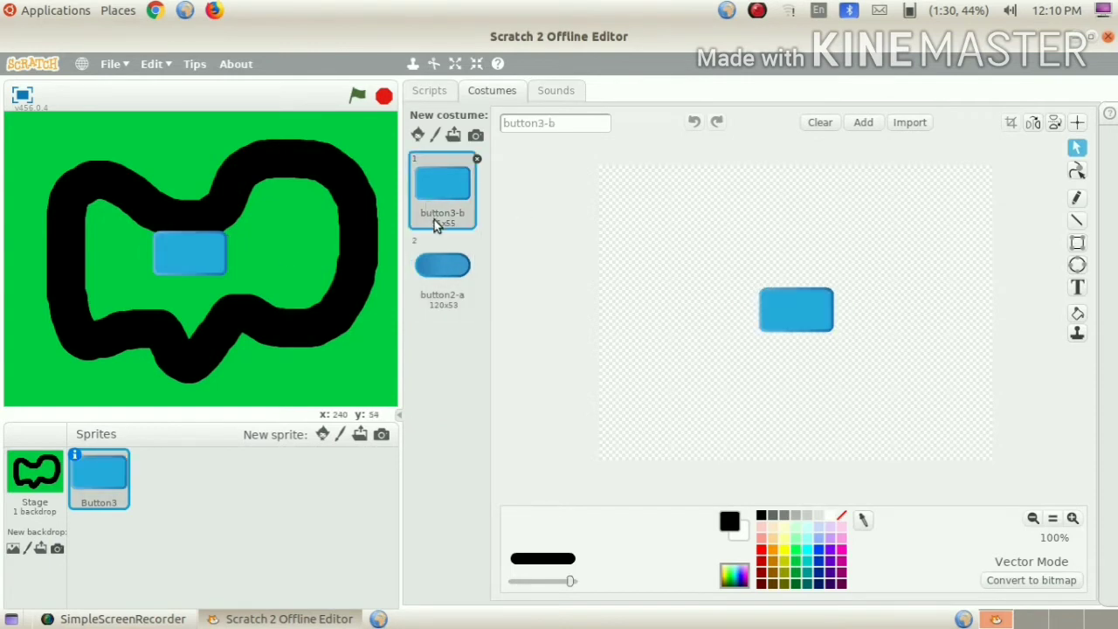
drag(445, 280, 429, 201)
drag(624, 245, 775, 270)
click(710, 313)
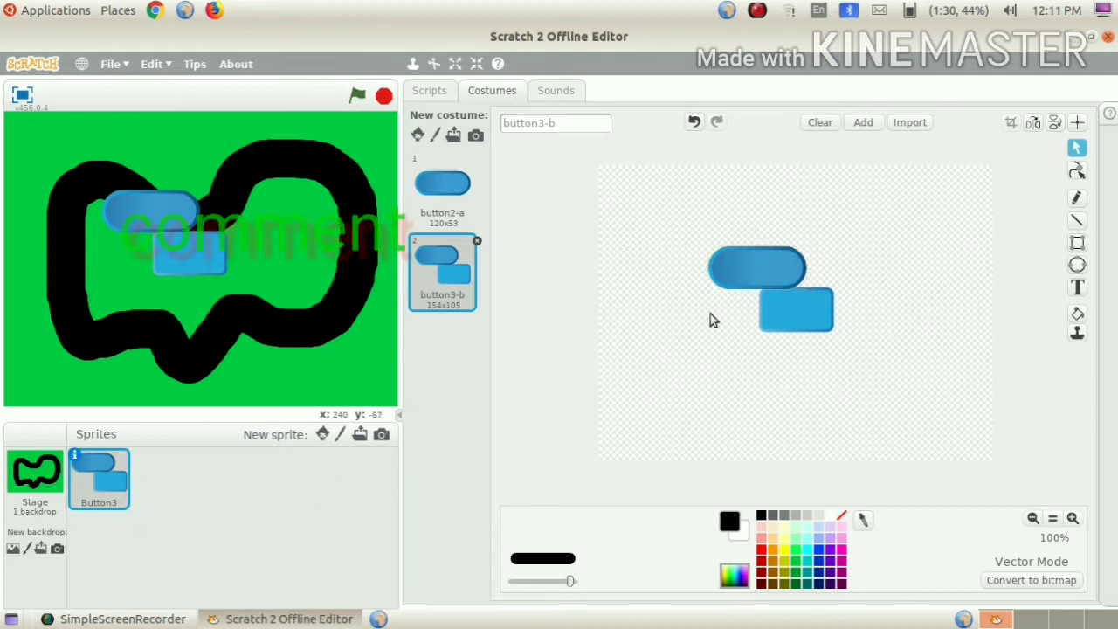
- Shrink the rounded shape in the button3-b costume and set it against the rectangle's upper-left corner as a wheel
click(1072, 518)
click(1072, 518)
scroll(1055, 290, up, 2)
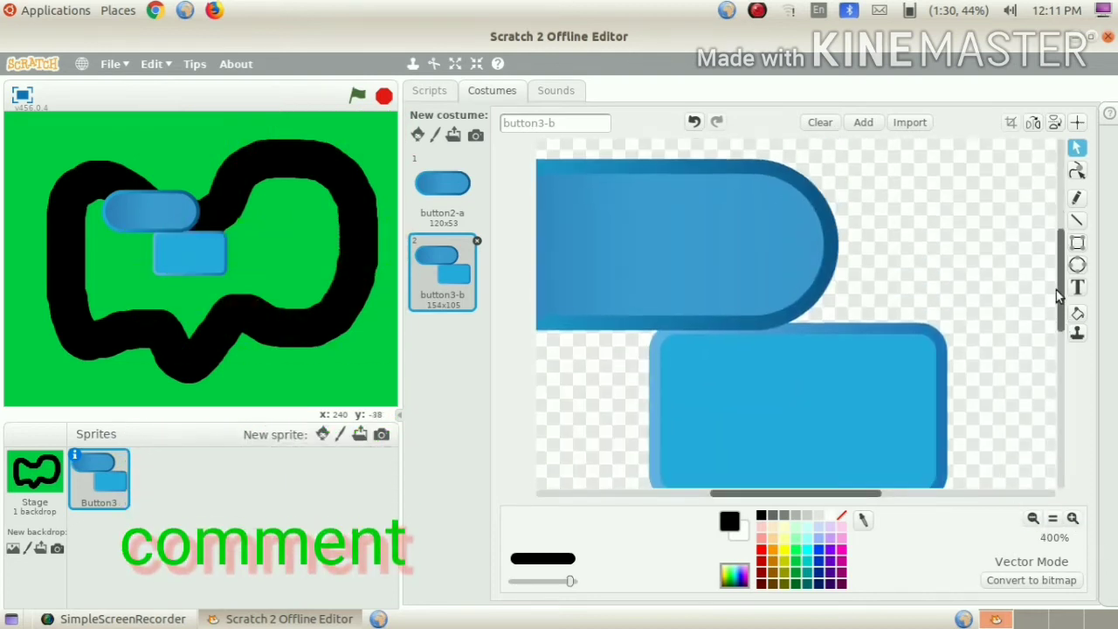
click(1032, 519)
click(730, 269)
drag(626, 239, 697, 266)
drag(757, 297, 725, 302)
- Stretch the blue rectangle to the right into a longer car body
click(860, 367)
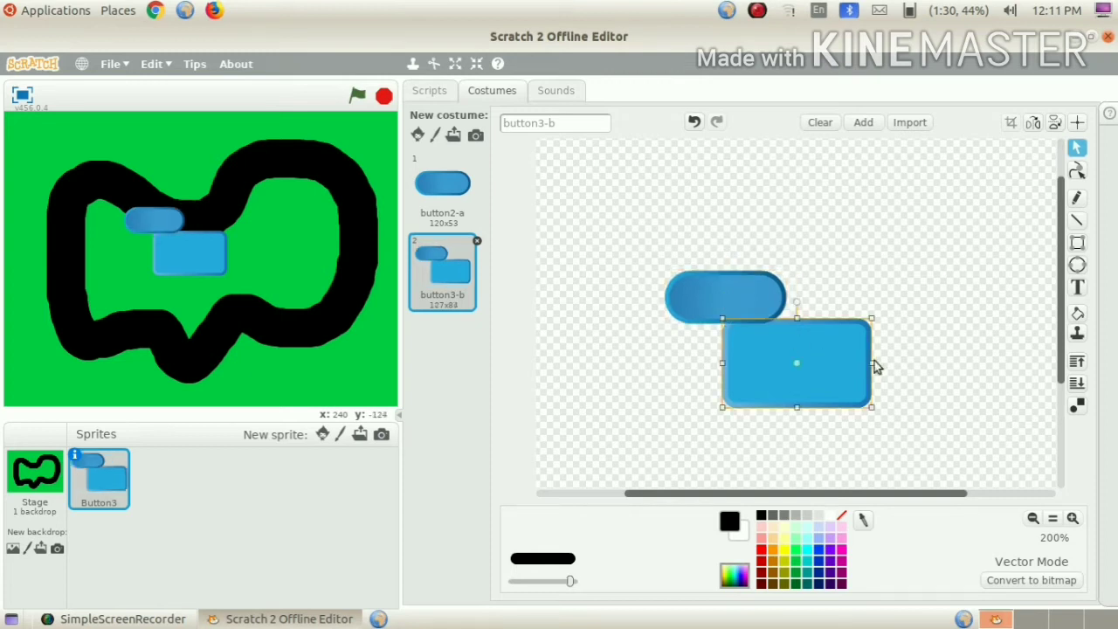
drag(871, 362, 929, 363)
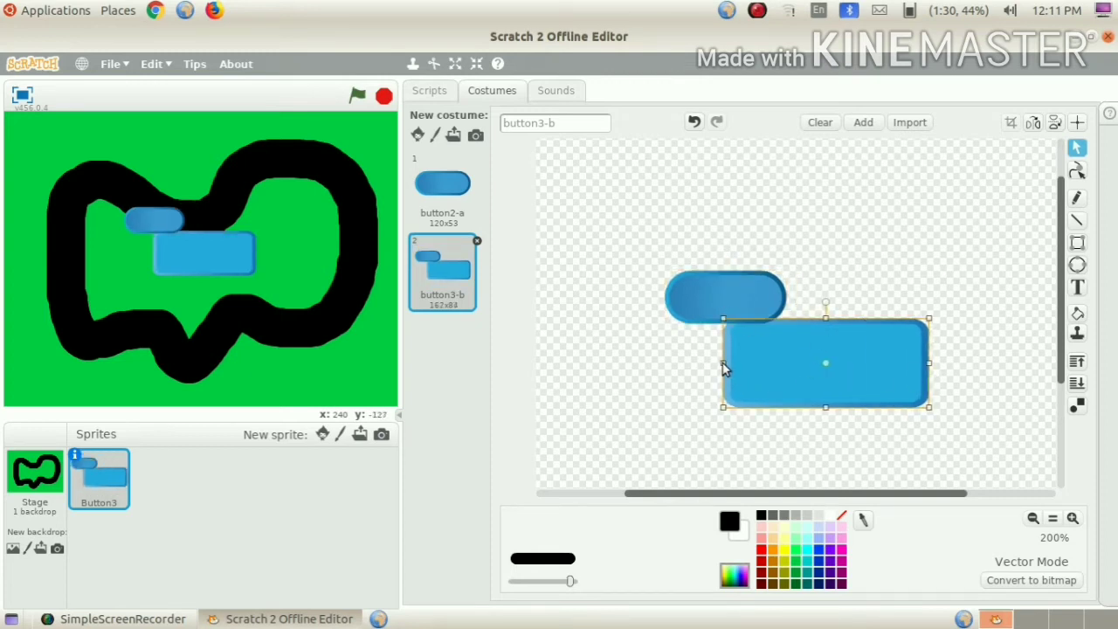
click(698, 351)
- Duplicate the rounded wheel and place the copy below the car body's lower-left corner
drag(723, 301, 723, 435)
click(1077, 333)
click(746, 302)
click(864, 291)
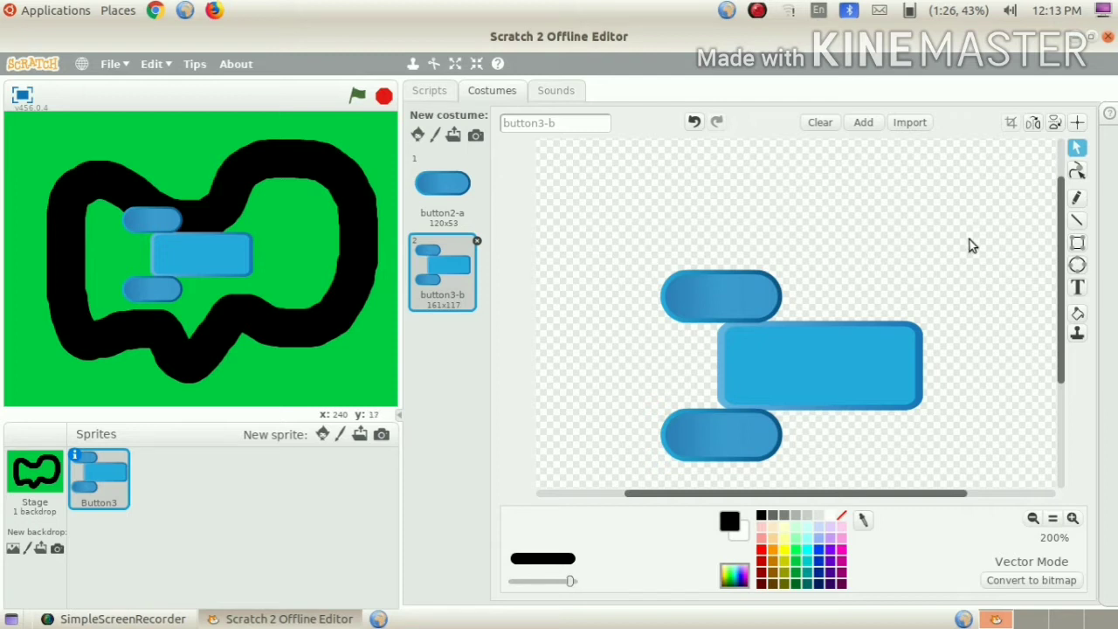
- Duplicate the wheel twice more, placing the copies at the car body's upper-right and lower-right corners, and align the lower-left wheel
click(1077, 332)
drag(706, 294, 916, 299)
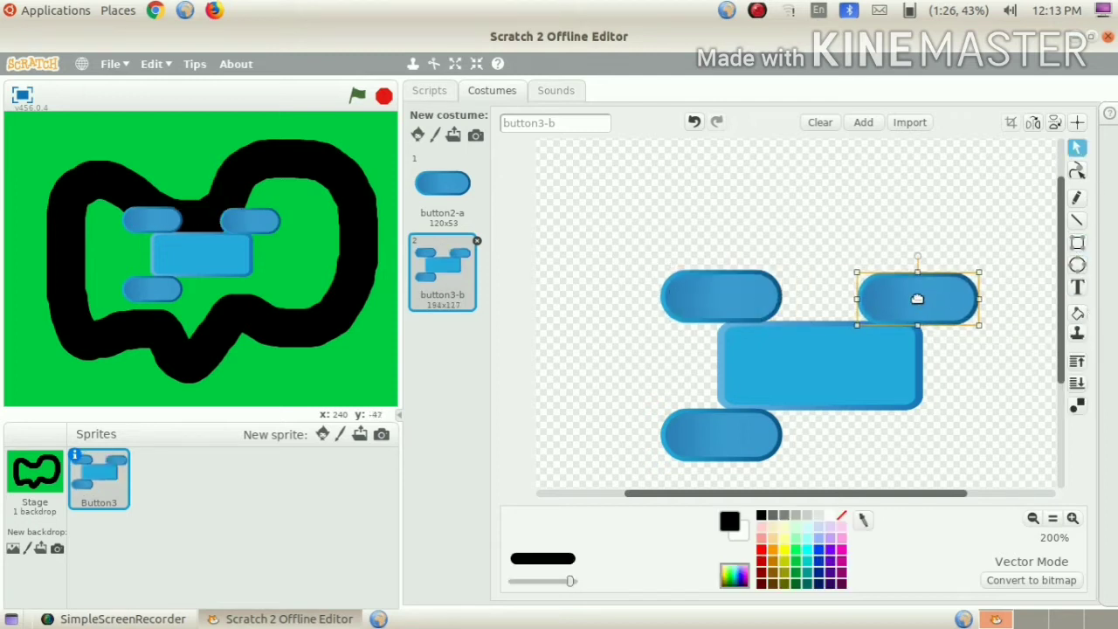
click(1076, 332)
drag(727, 299, 917, 434)
click(720, 455)
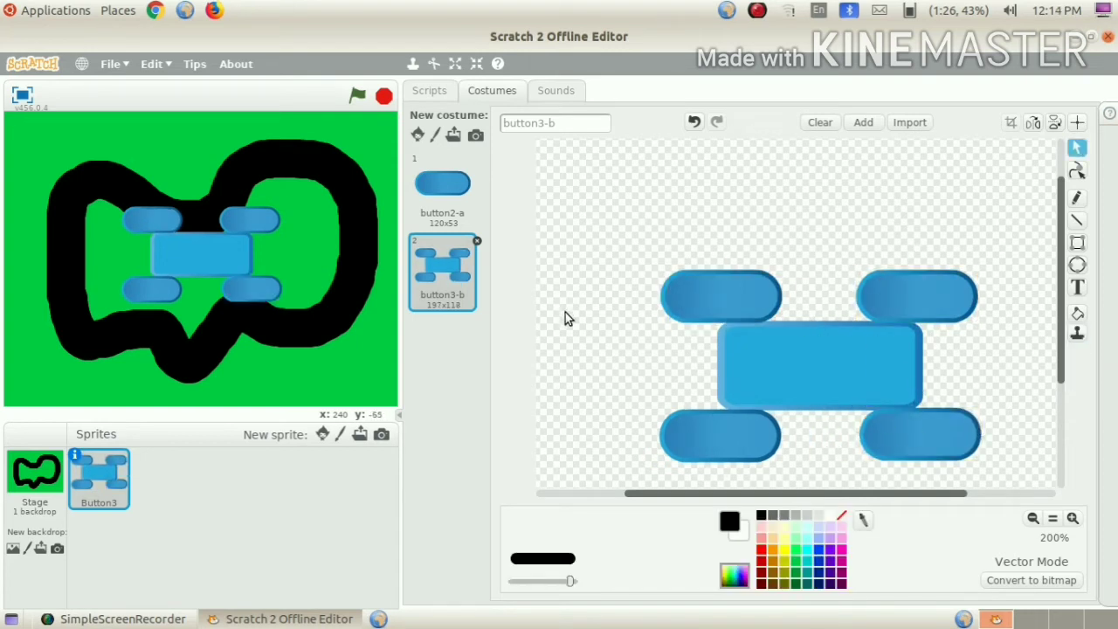
- Fill all four wheels of the button3-b costume, including their outlines, with solid red
click(718, 300)
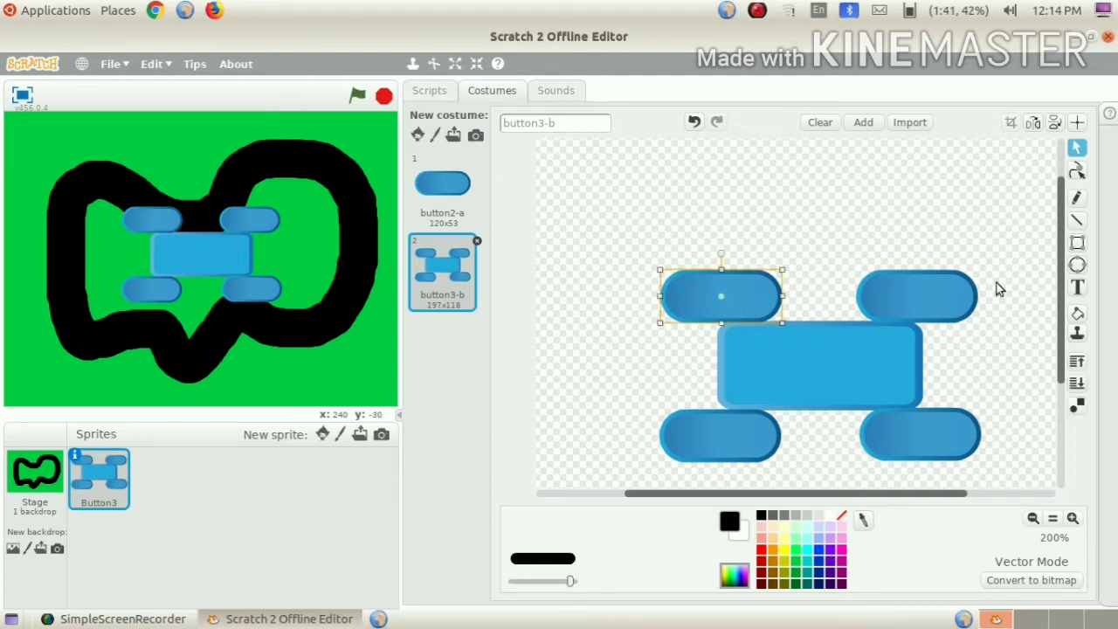
click(1076, 313)
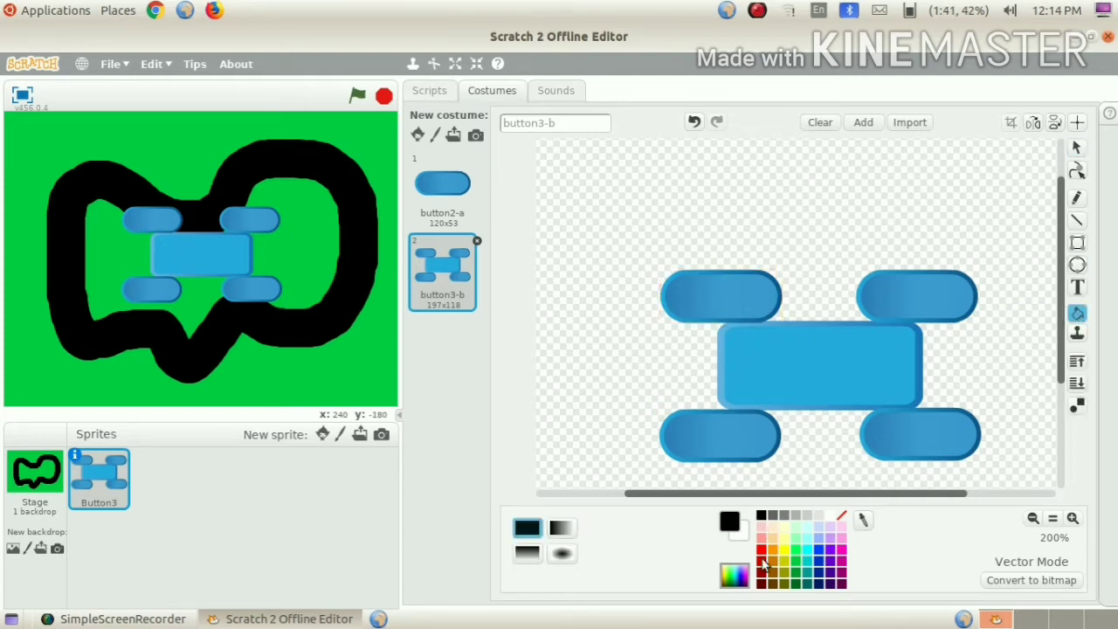
click(761, 548)
click(756, 299)
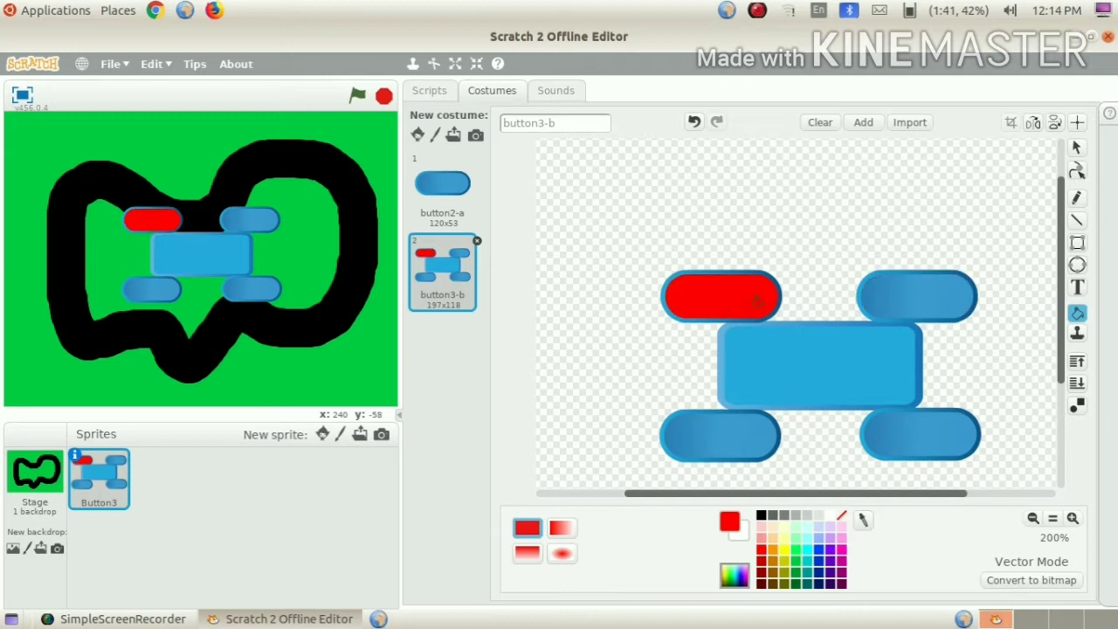
click(916, 297)
click(918, 434)
click(719, 434)
click(777, 425)
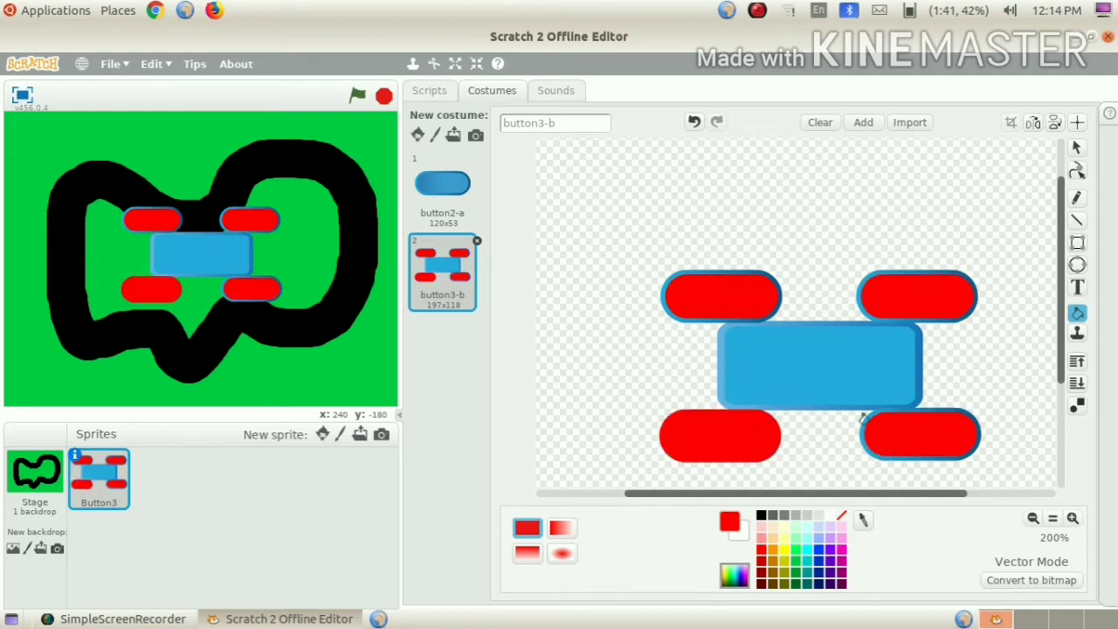
click(863, 417)
click(859, 304)
click(780, 301)
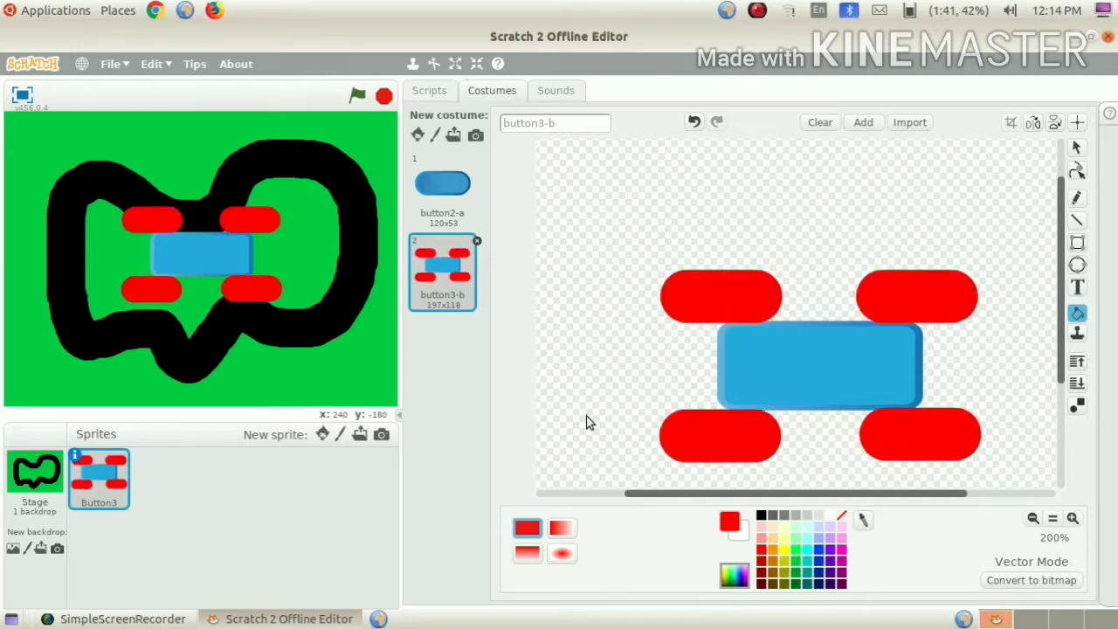
- Fill the rectangular car body and its outline with solid dark blue
click(812, 563)
click(796, 369)
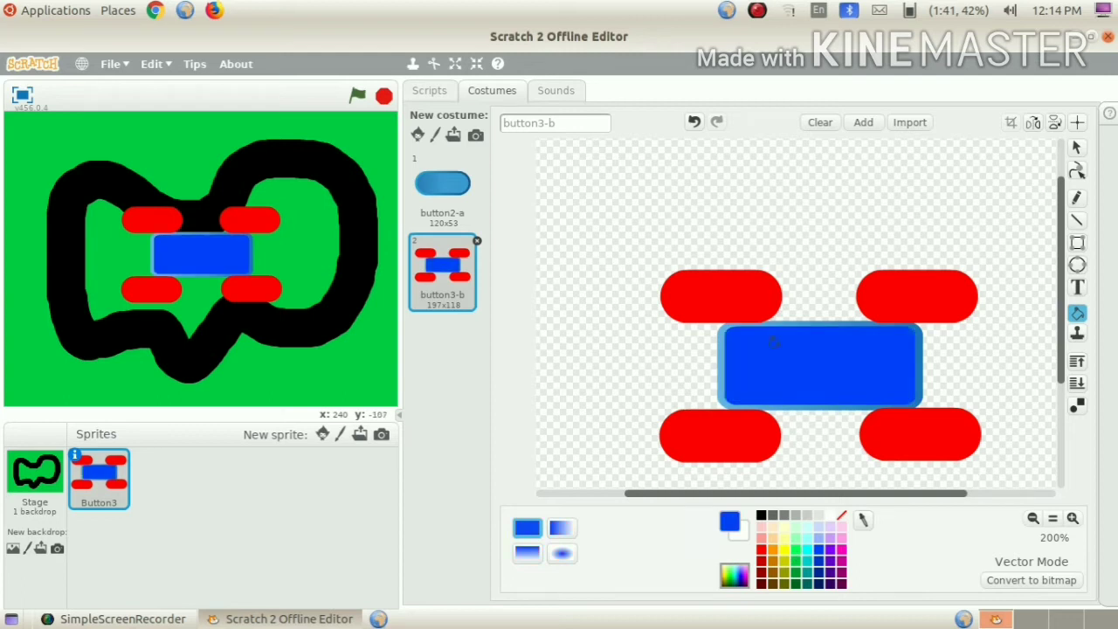
click(716, 335)
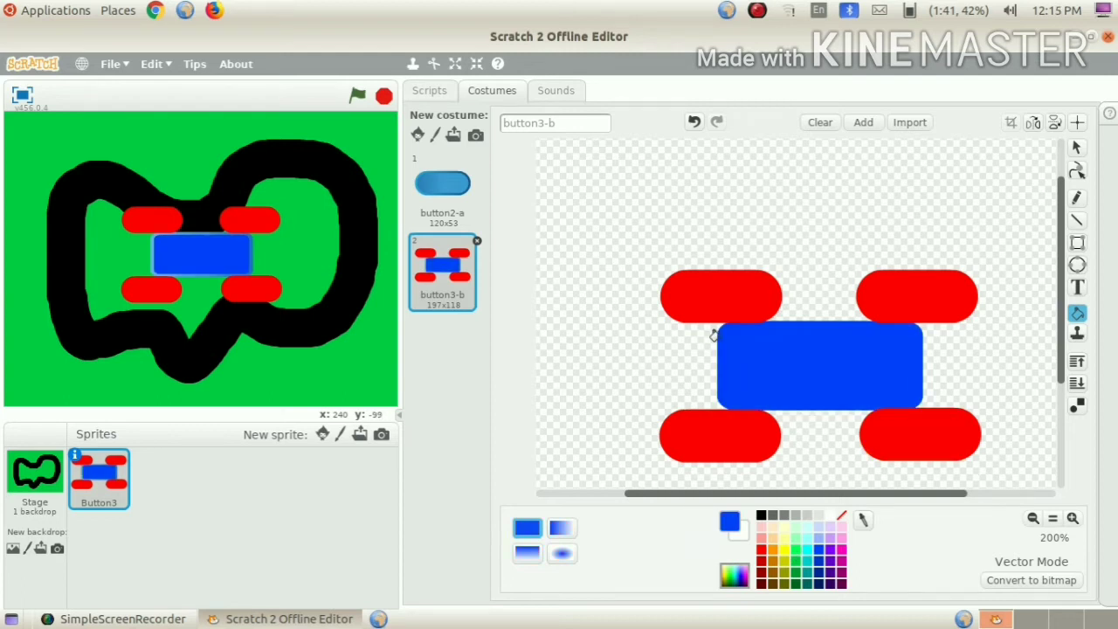
click(1032, 518)
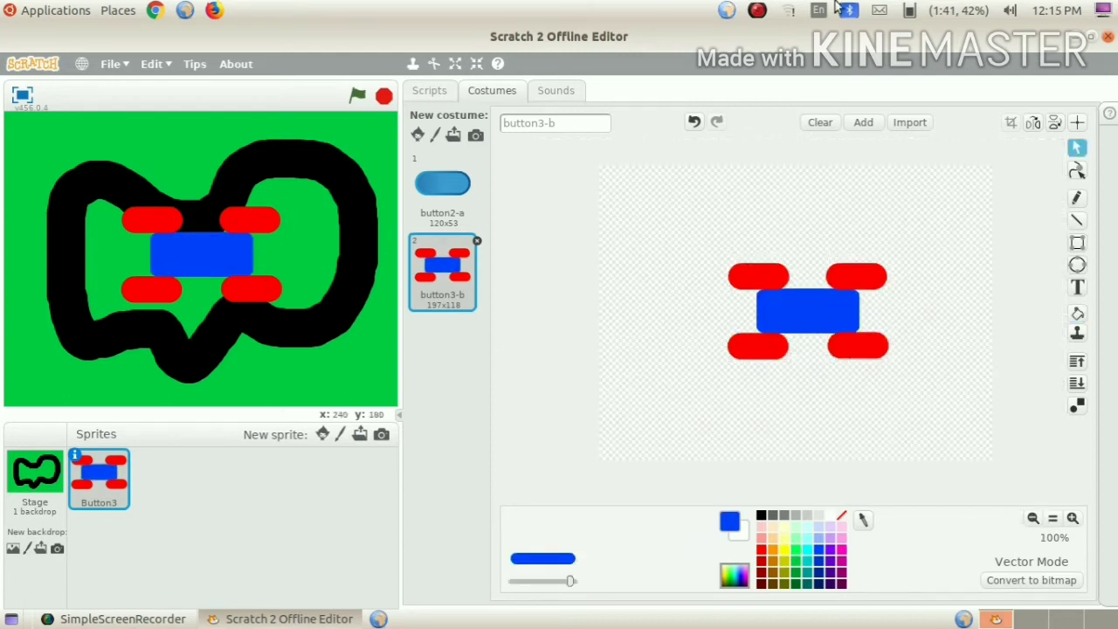
- Shrink the car sprite on the stage and move it onto the dip in the track's upper middle section
click(456, 64)
click(239, 234)
click(475, 67)
click(202, 262)
click(202, 262)
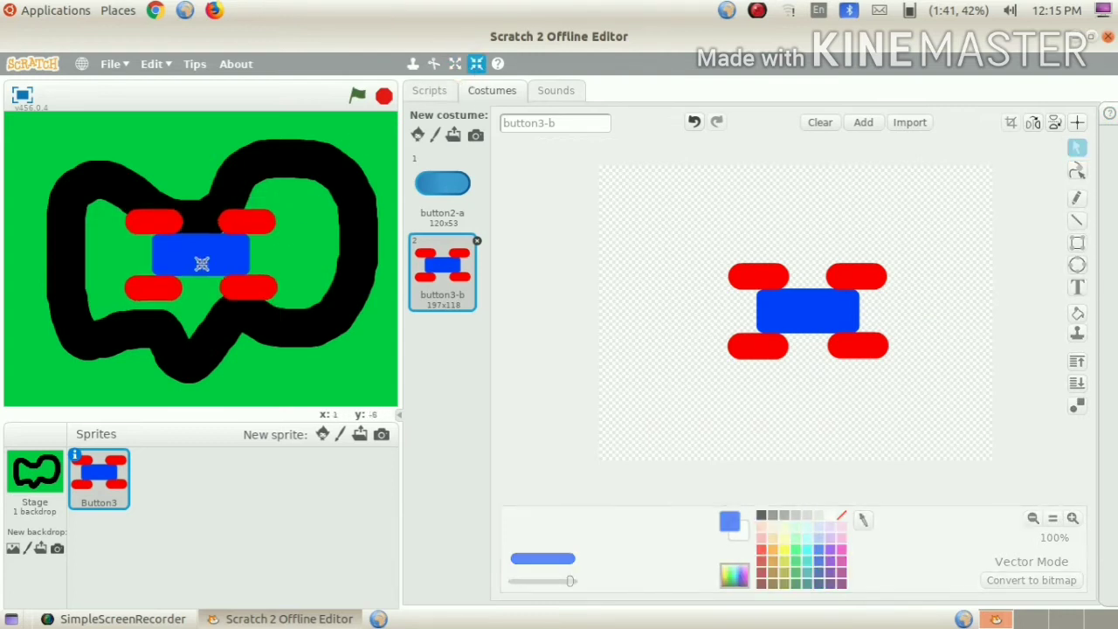
click(202, 263)
click(202, 263)
click(201, 264)
click(202, 263)
click(202, 264)
click(249, 226)
drag(195, 254, 196, 225)
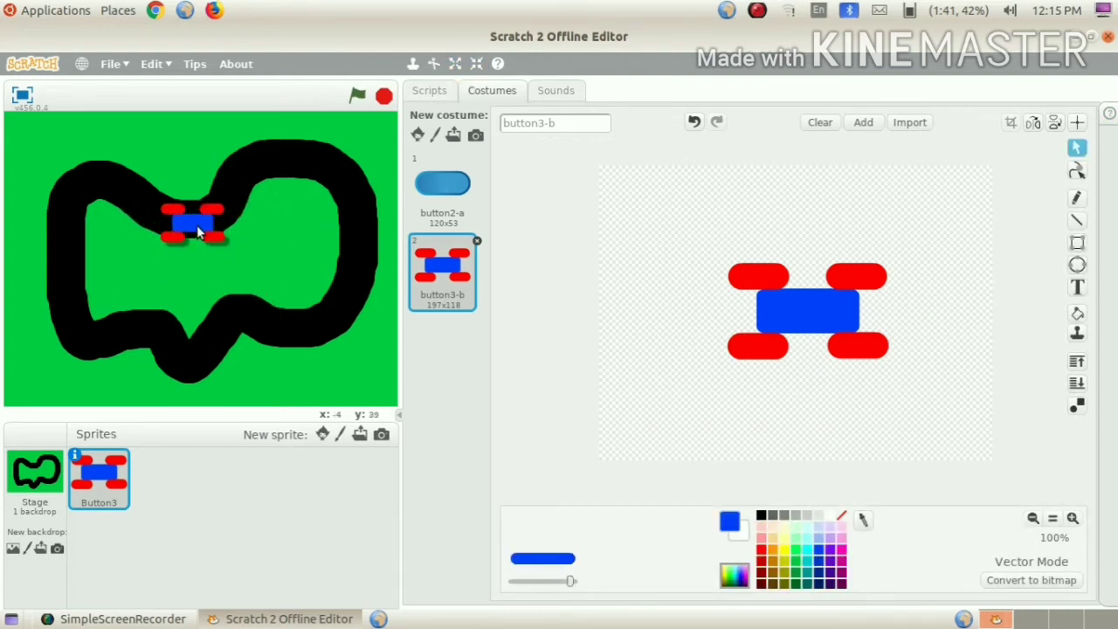
- Shrink the car further to 20% size and place it on the track's upper-right stretch
click(477, 65)
click(190, 219)
click(190, 219)
click(190, 220)
click(190, 219)
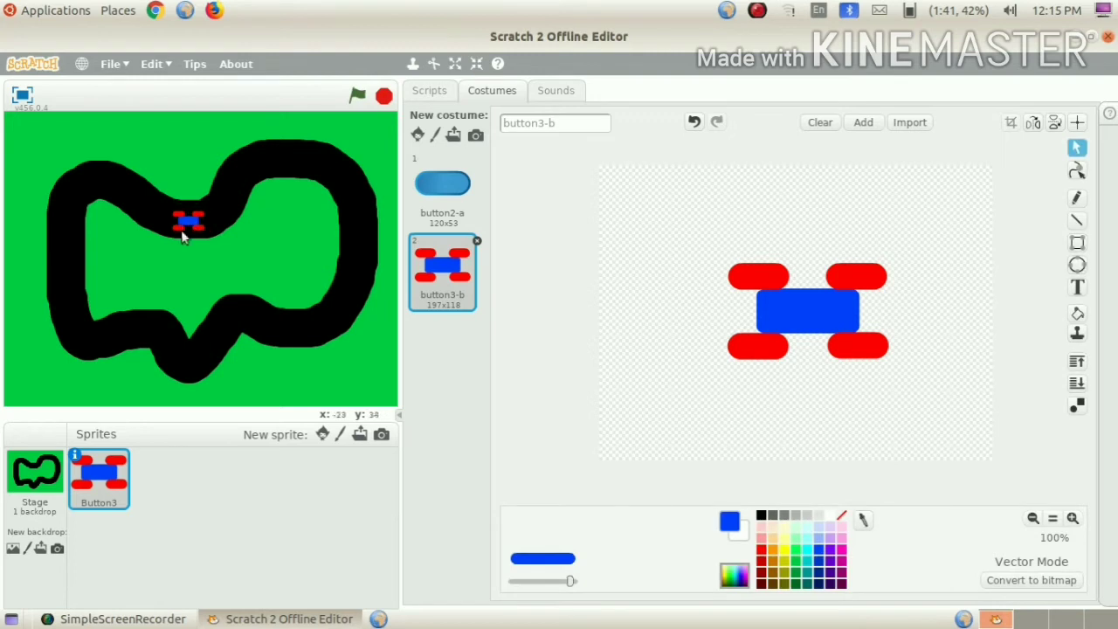
drag(197, 225, 285, 159)
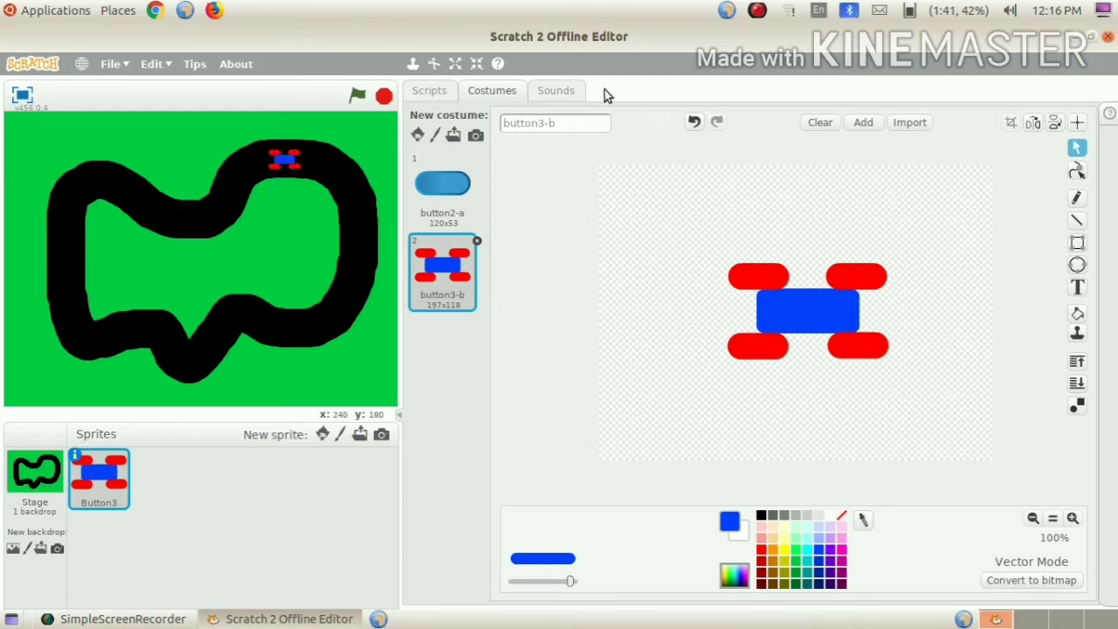
- Add separate "when green flag clicked", forever, if-then and "stop all" blocks to the car's script area
click(431, 90)
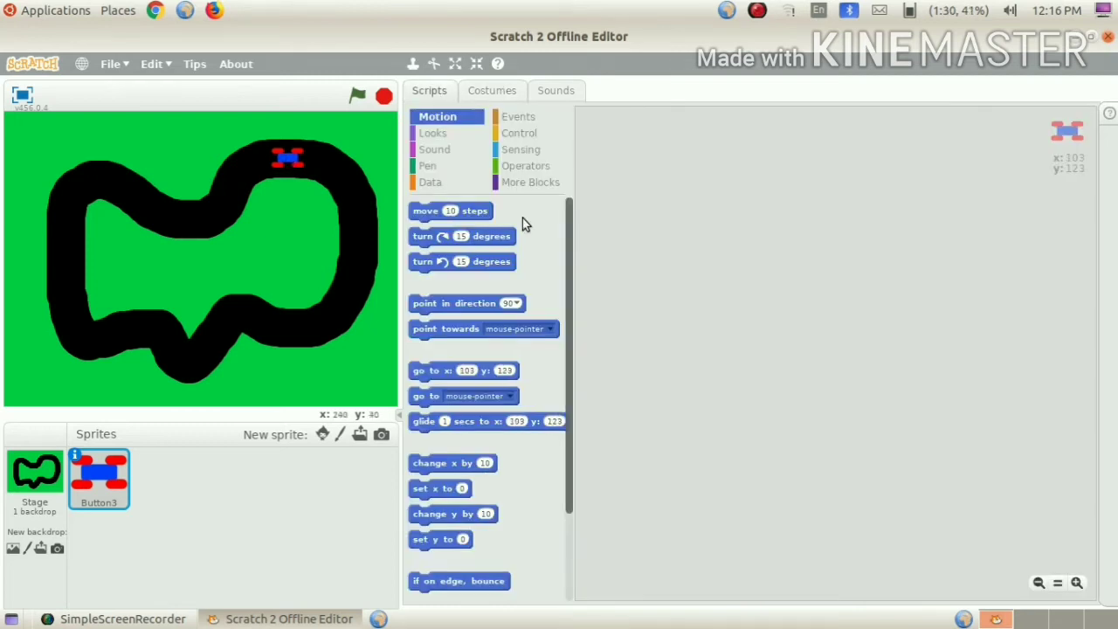
click(516, 133)
click(509, 119)
drag(477, 220, 773, 186)
click(528, 138)
drag(430, 289, 883, 242)
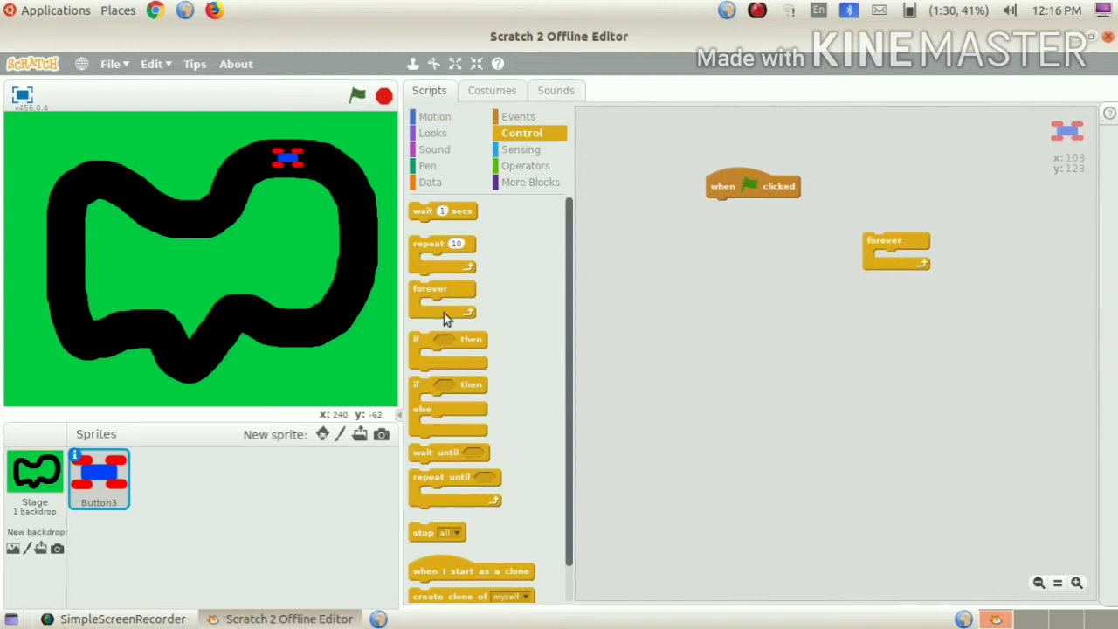
drag(434, 338, 892, 391)
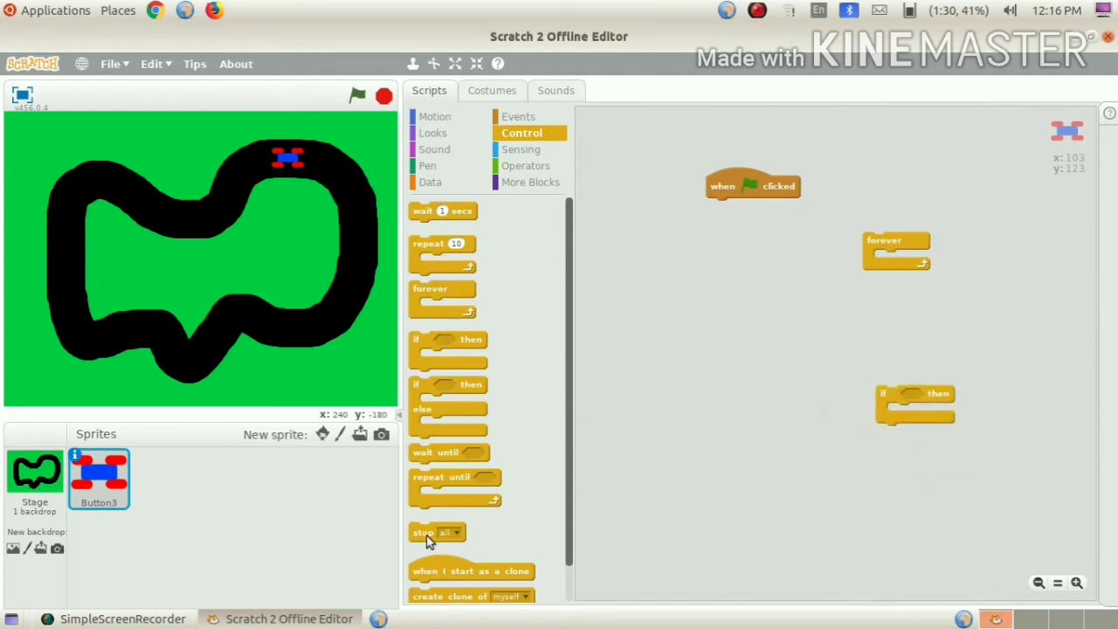
drag(427, 540, 1022, 263)
- Attach a "go to x: 103 y: 123" block and the forever loop beneath the green flag block
click(510, 118)
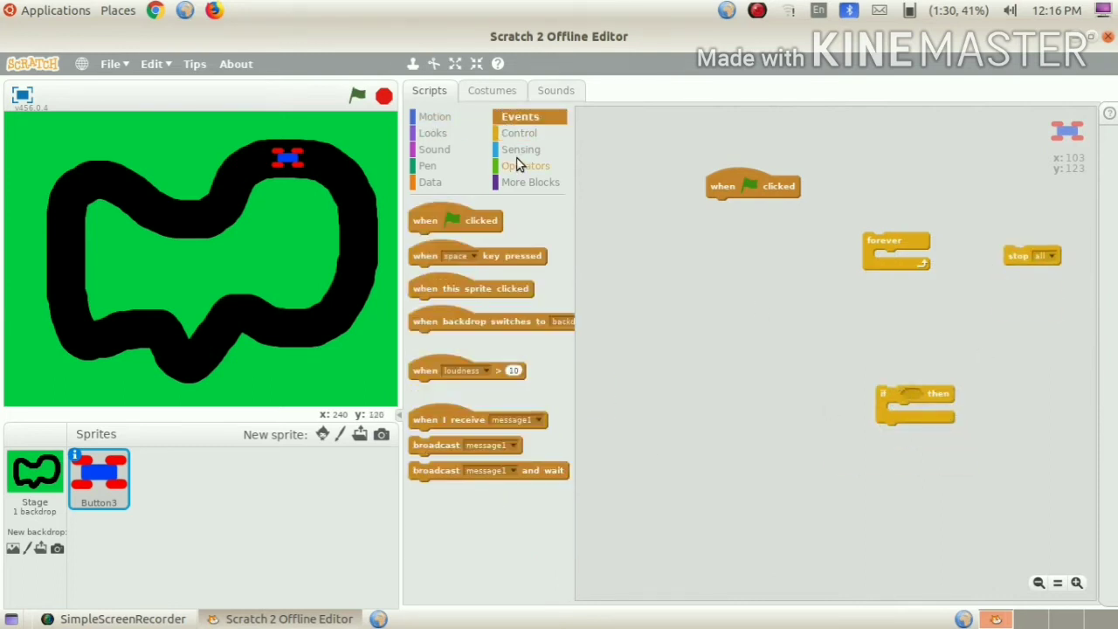
click(437, 119)
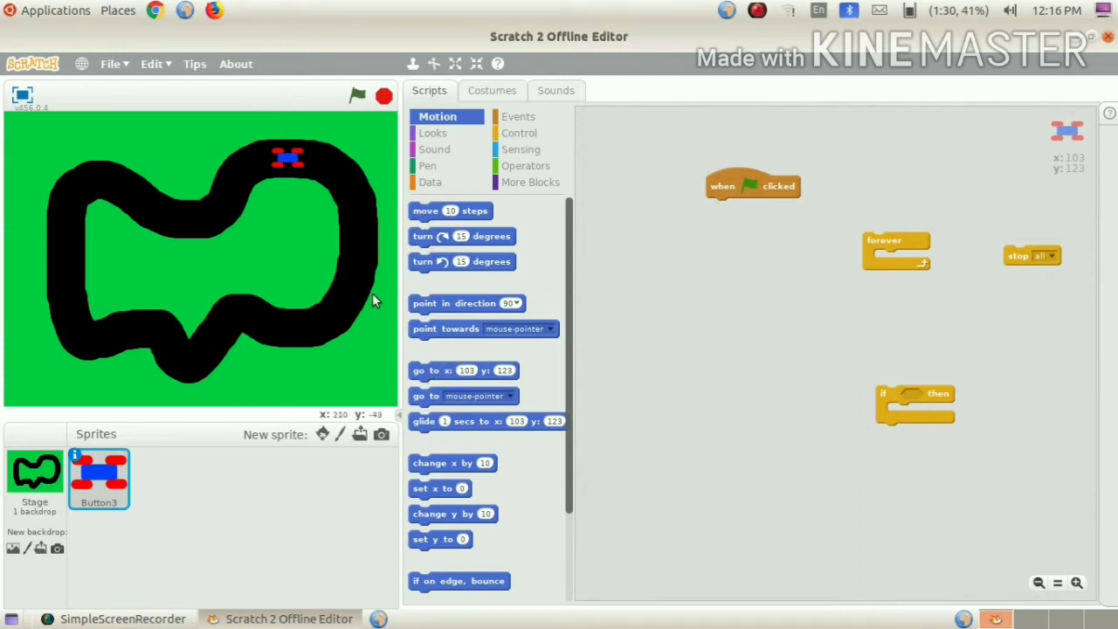
drag(421, 370, 743, 198)
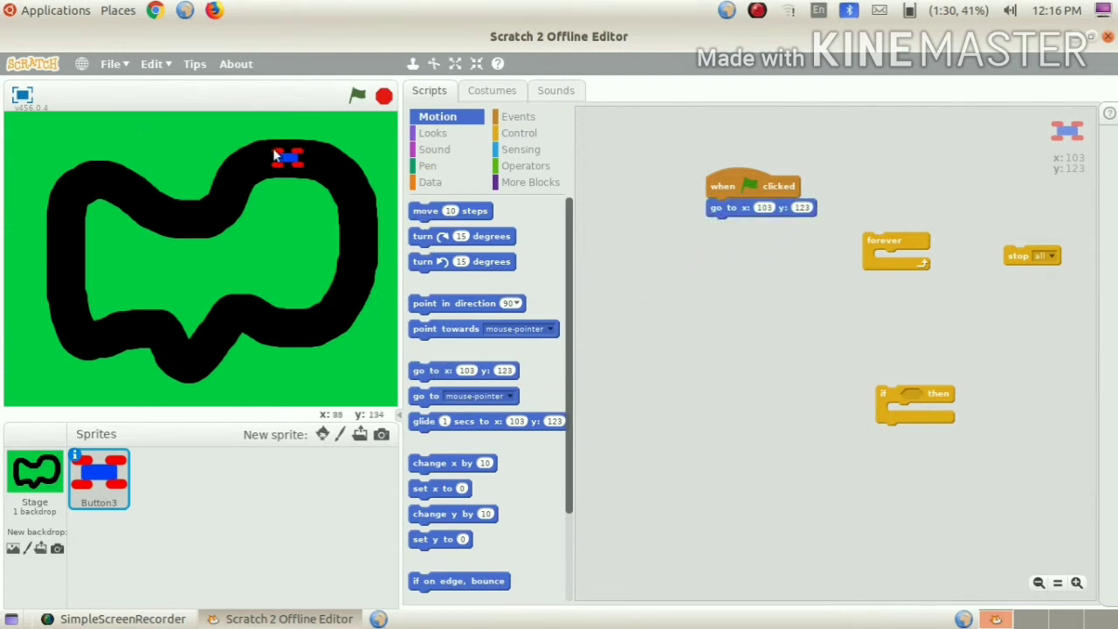
drag(870, 245, 716, 233)
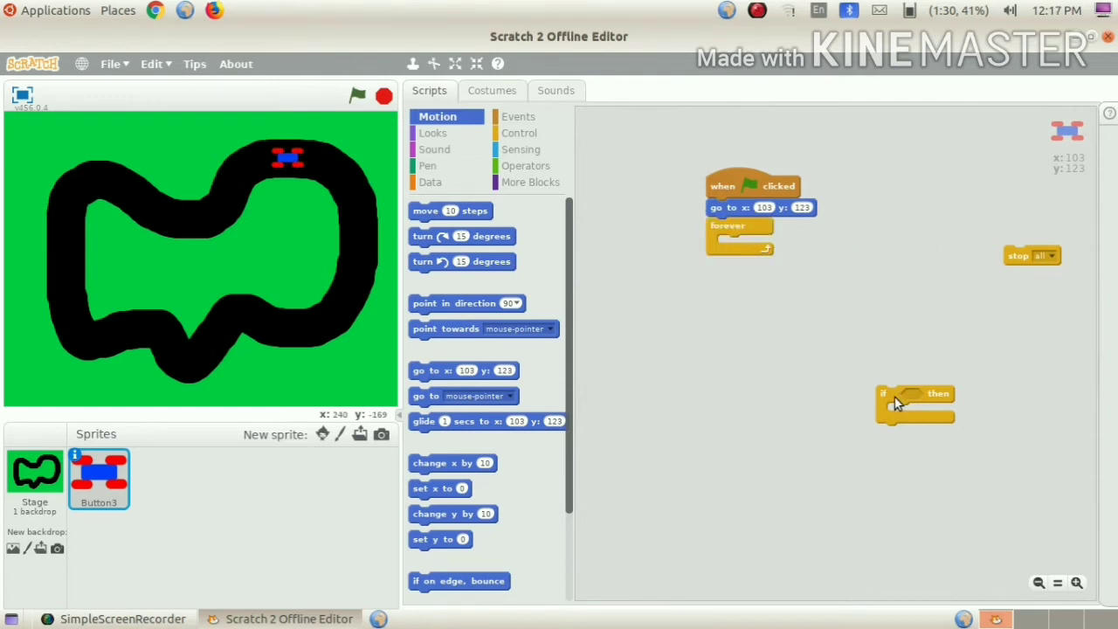
- Make the loose if-then block check whether the up arrow key is pressed and move the car 10 steps
drag(894, 398, 715, 334)
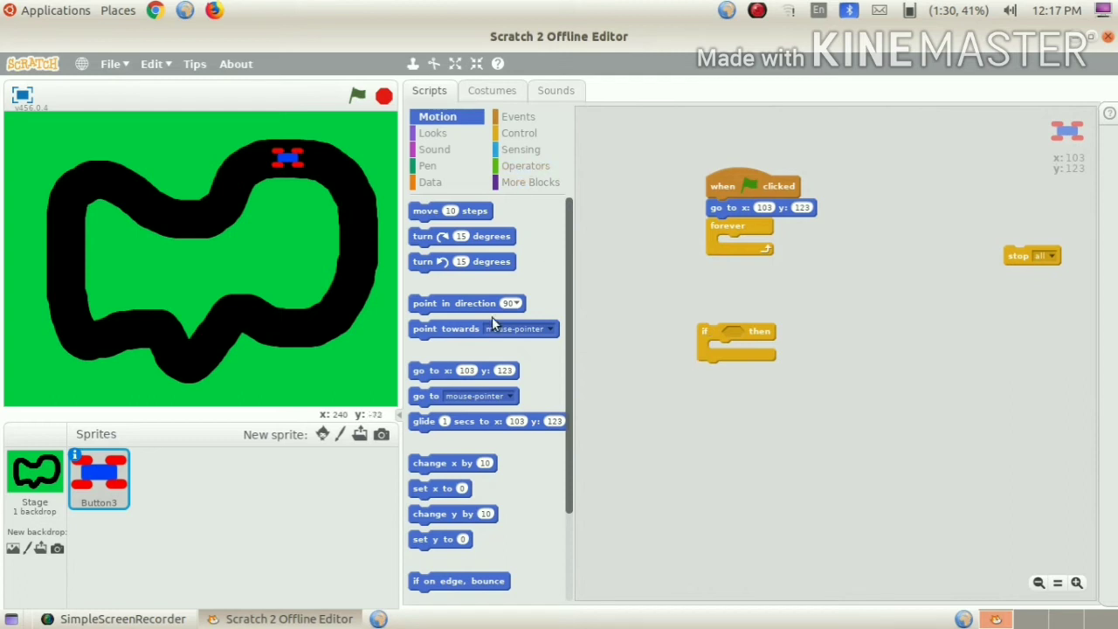
click(449, 135)
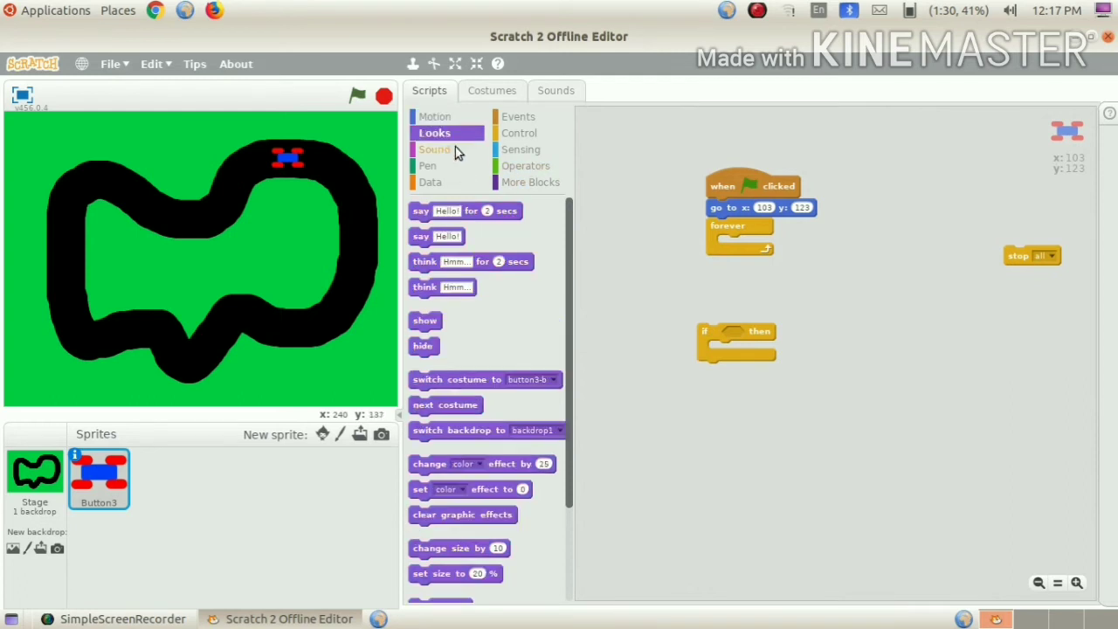
click(516, 146)
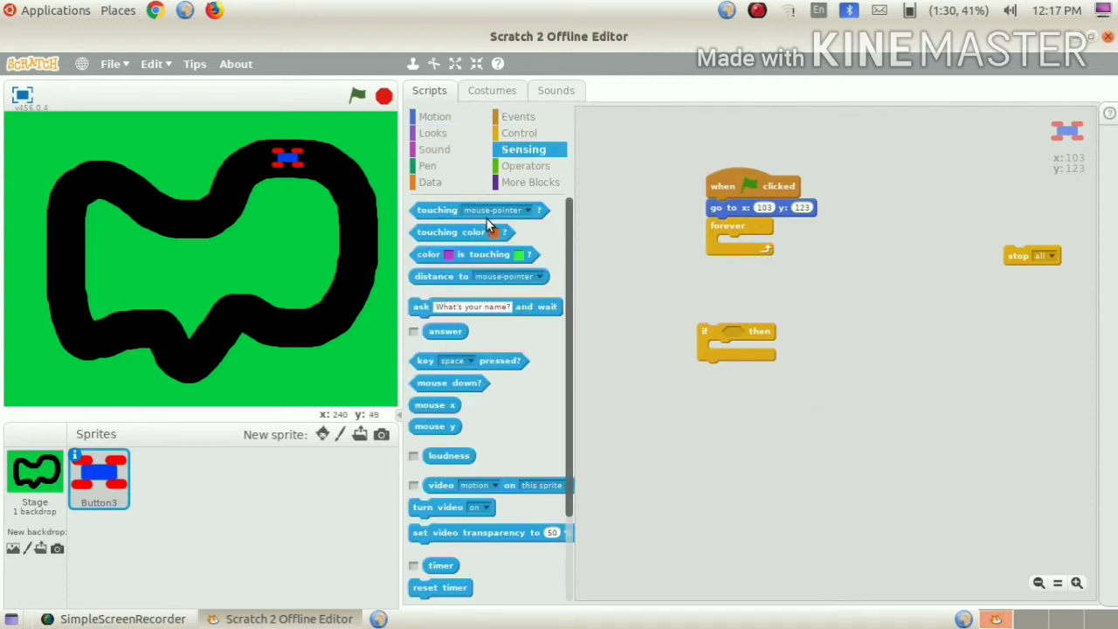
click(431, 131)
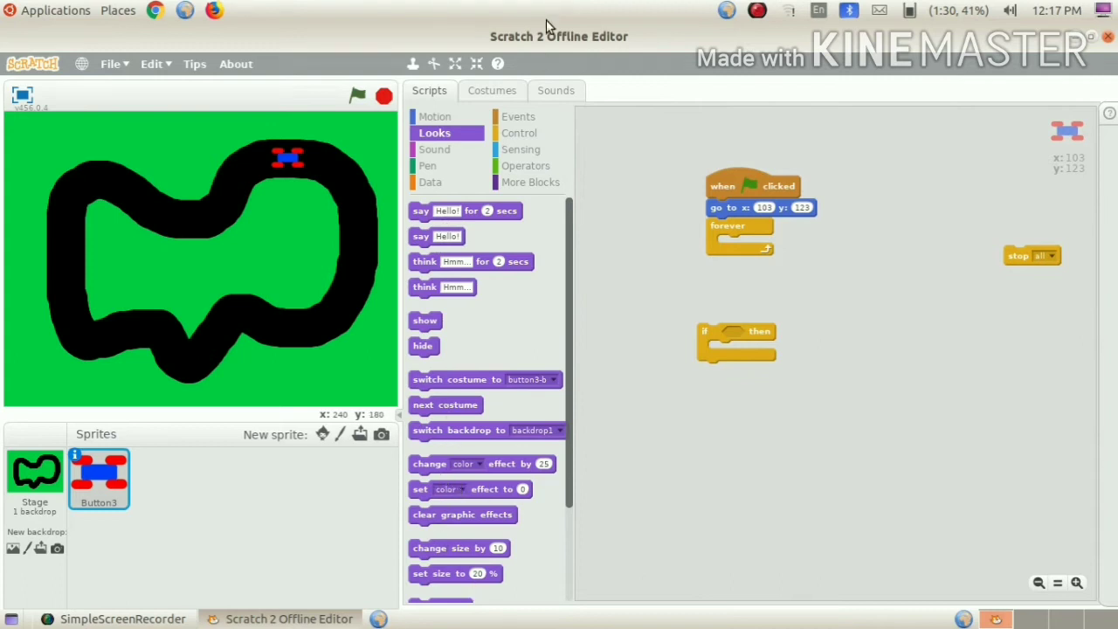
click(532, 166)
click(521, 152)
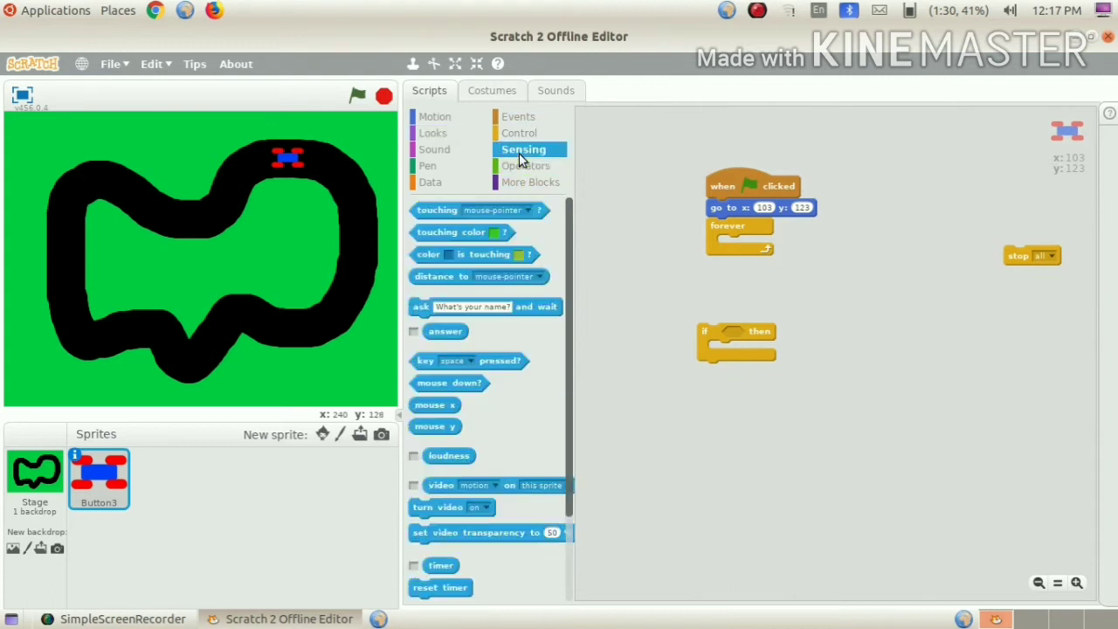
drag(503, 360, 796, 342)
click(784, 333)
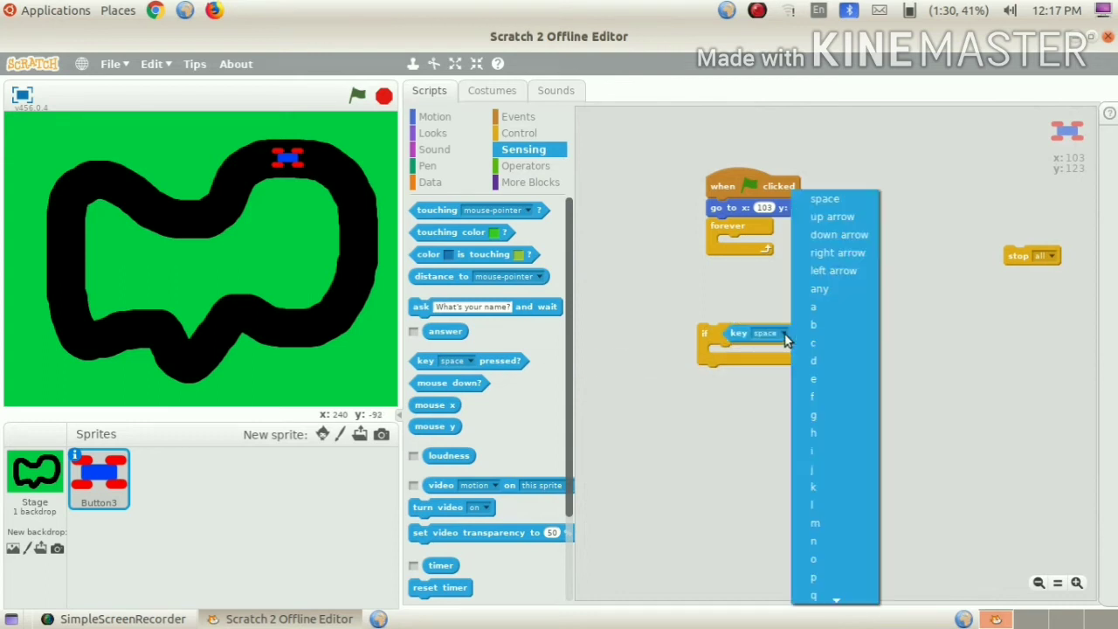
click(830, 217)
drag(738, 343, 735, 323)
click(436, 116)
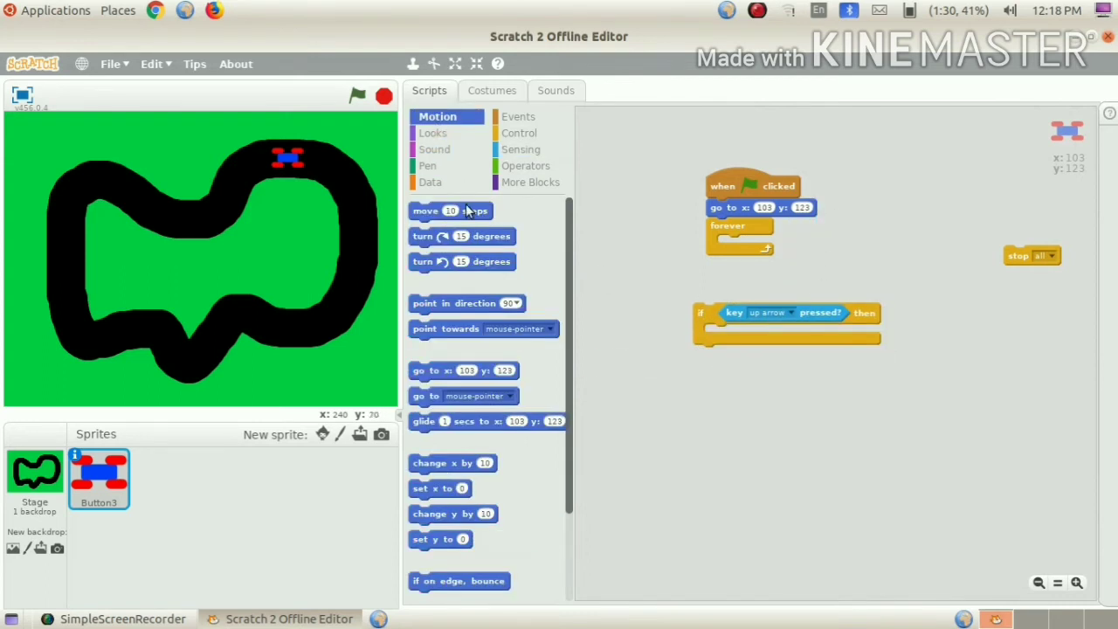
drag(447, 212, 707, 302)
- Duplicate the up arrow check beneath itself and change the copy to down arrow with move -10 steps
right_click(858, 304)
click(895, 310)
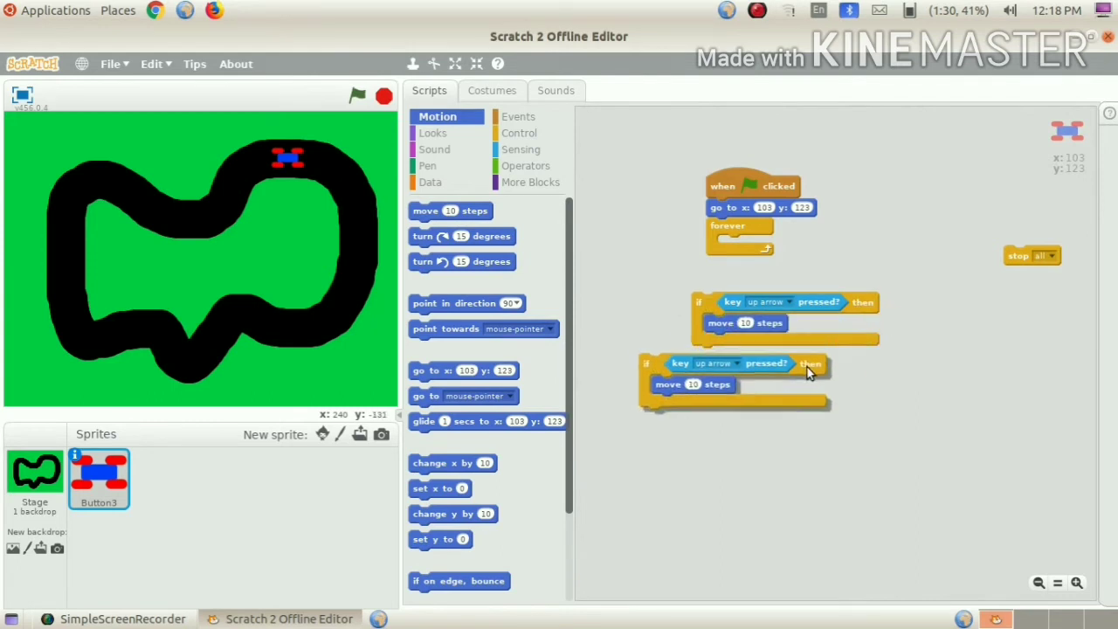
click(858, 359)
click(788, 356)
click(831, 234)
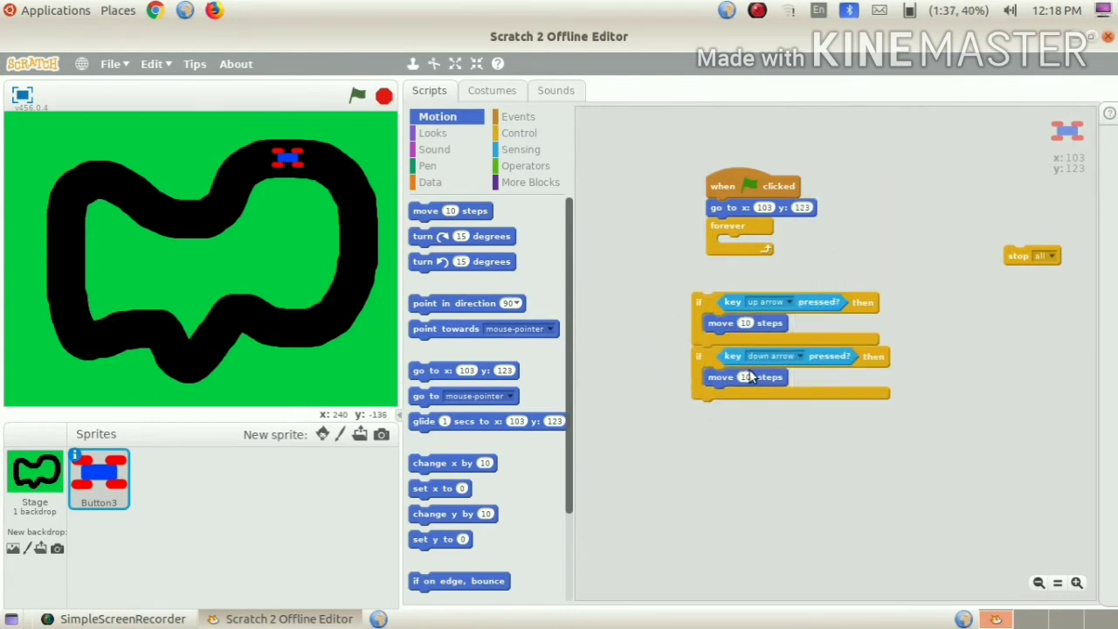
click(744, 378)
text(-10)
click(915, 423)
- Duplicate the down arrow check, set the copy to right arrow, and replace its move block with turn clockwise 15 degrees
right_click(709, 368)
click(746, 379)
click(793, 417)
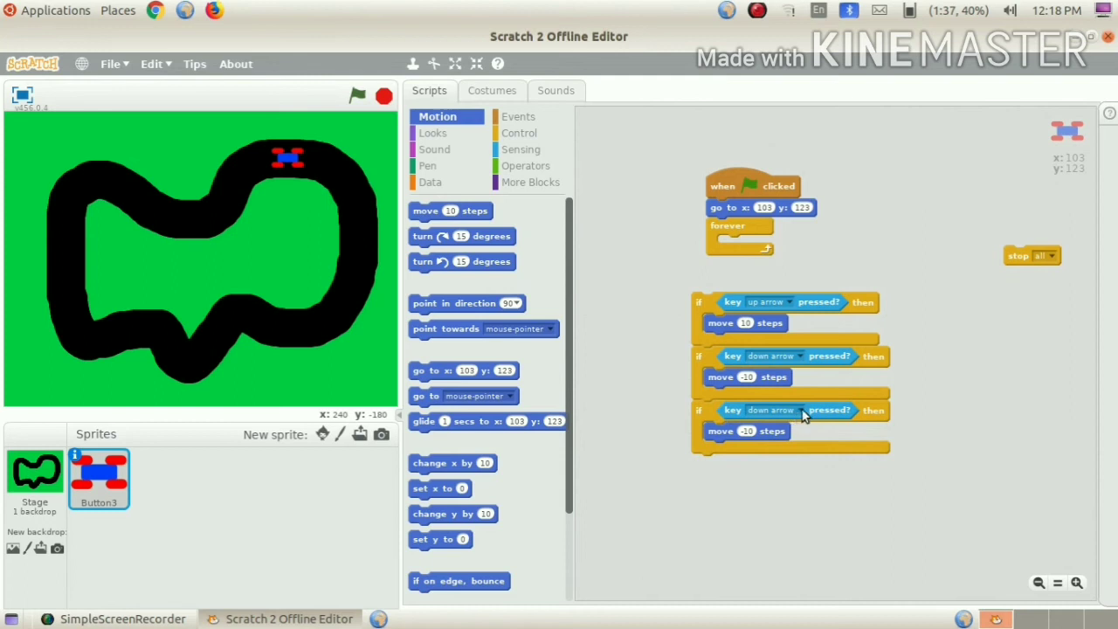
click(804, 416)
click(871, 253)
drag(779, 435, 685, 504)
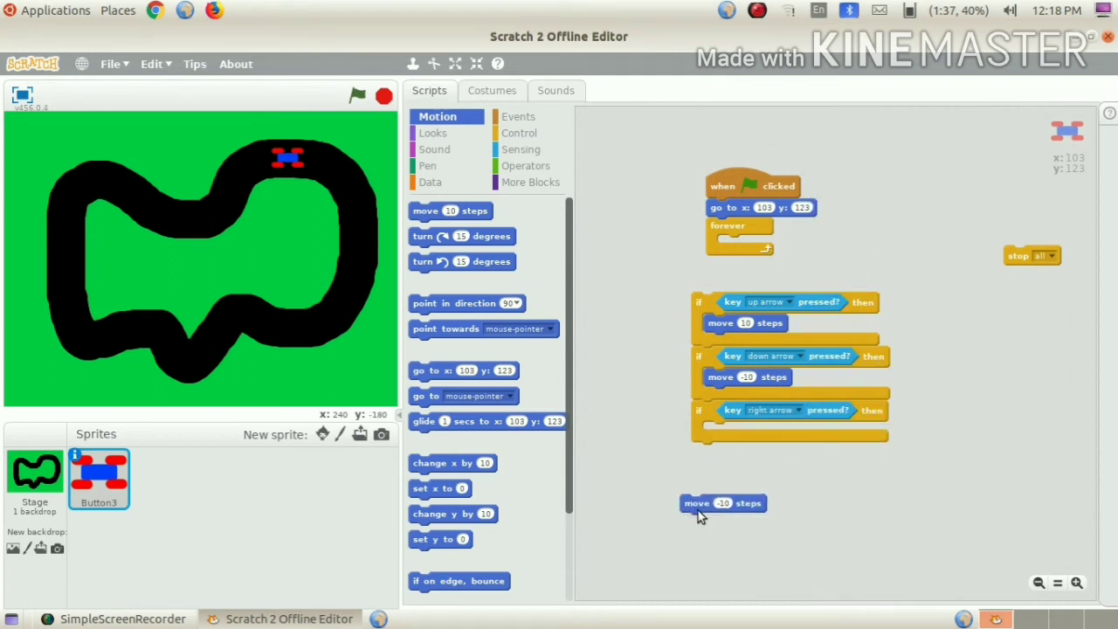
right_click(699, 508)
click(722, 528)
drag(425, 239, 714, 415)
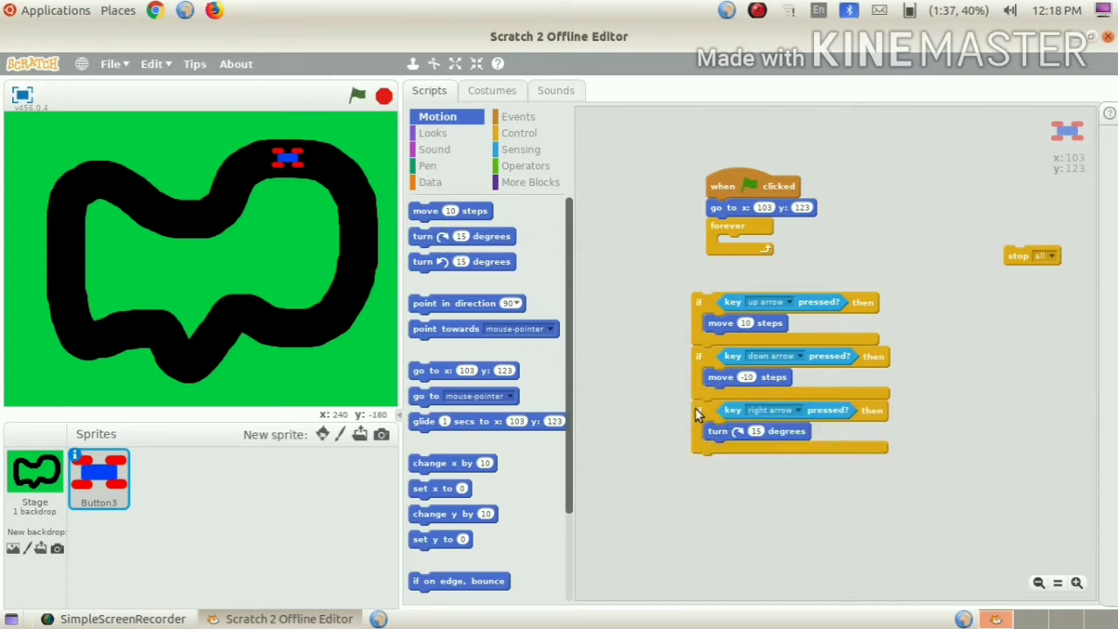
- Add a duplicated check for left arrow with turn counterclockwise 15 degrees, and nest all four checks inside the forever loop
right_click(697, 411)
click(719, 418)
click(720, 469)
click(797, 465)
click(845, 271)
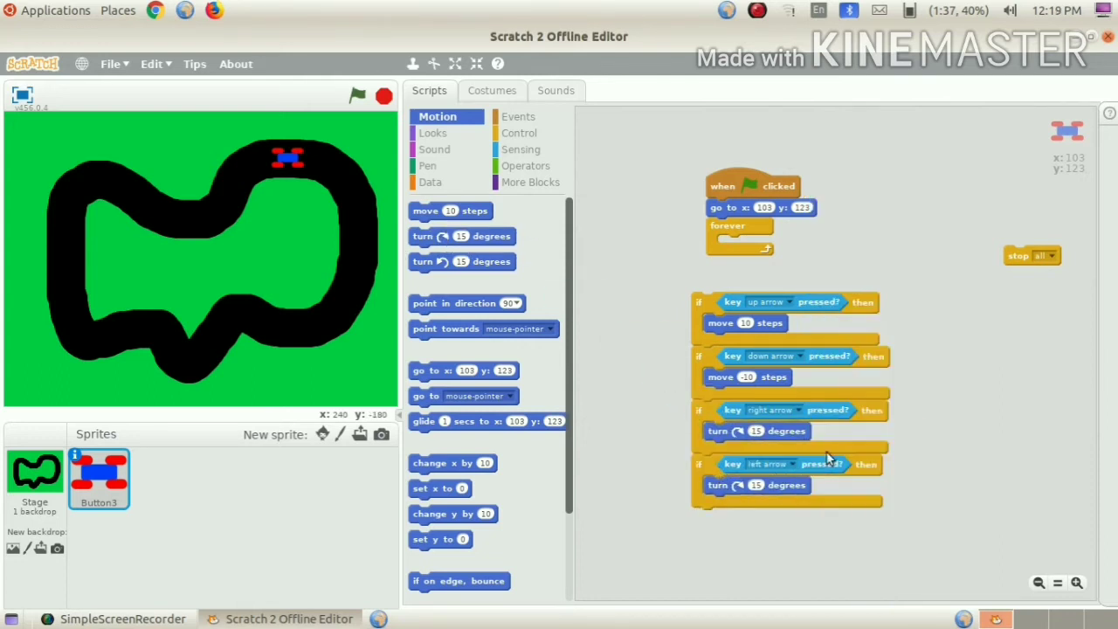
drag(716, 485, 542, 411)
drag(425, 262, 721, 486)
drag(712, 309, 739, 253)
- Run the script and test driving the car forward and turning it right along the track
click(357, 96)
key(Up)
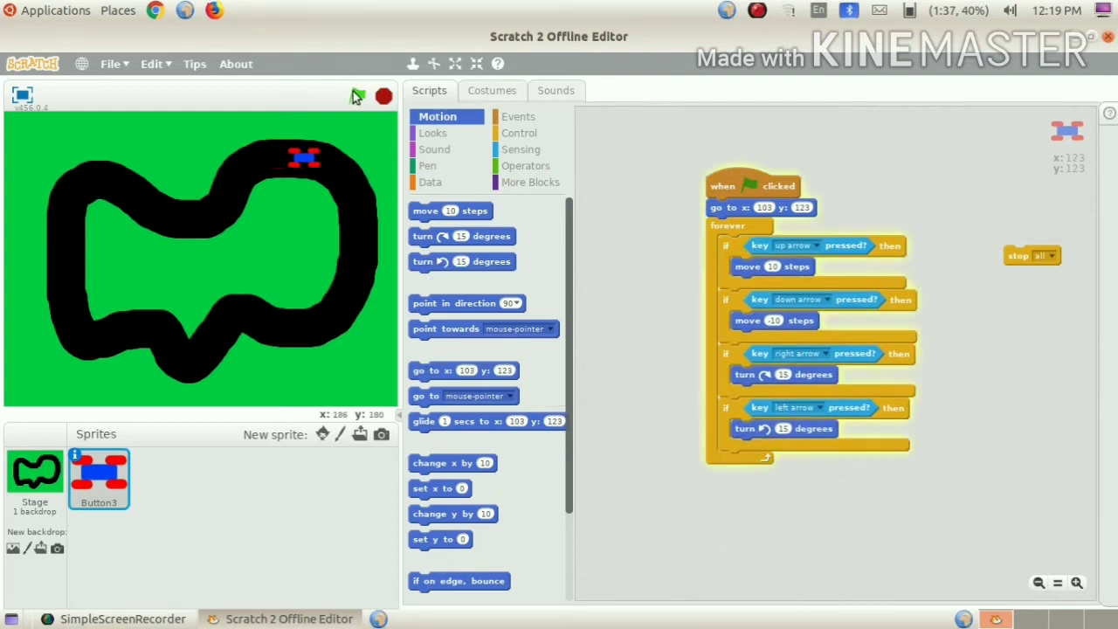
key(Right)
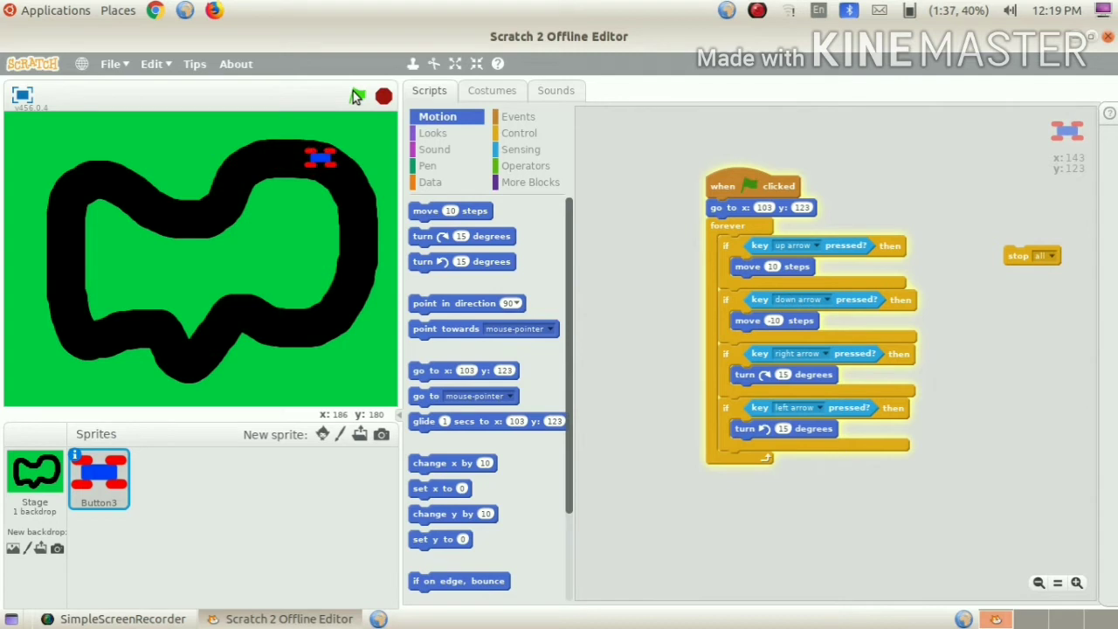
key(Up)
key(Up)
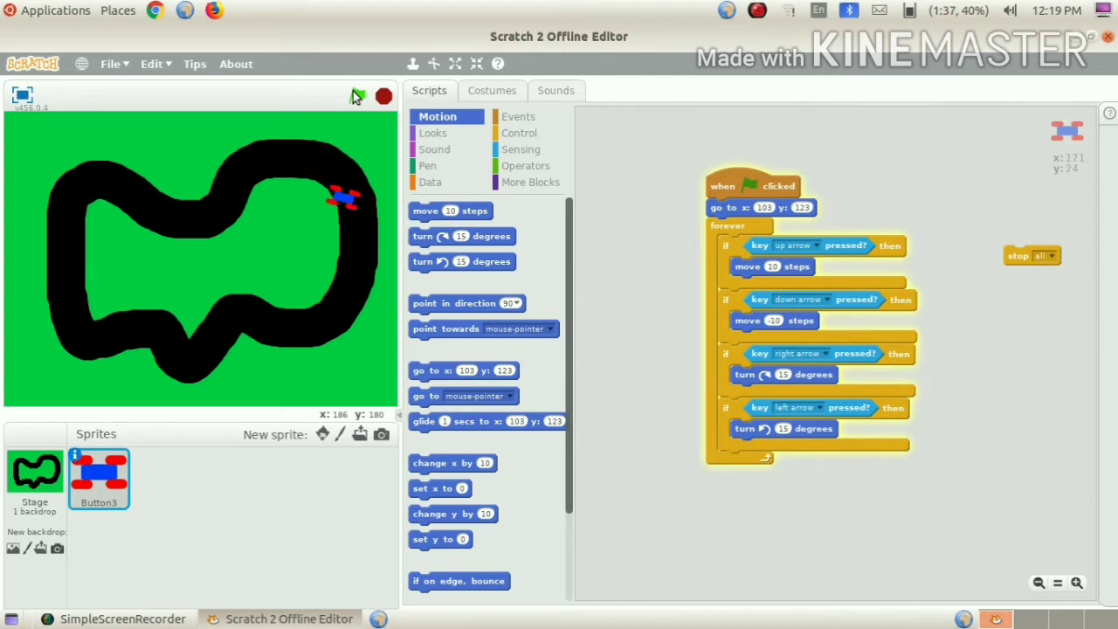
- Drive the car around the rest of the track with the arrow-key controls to check forward movement and both turns
key(Up)
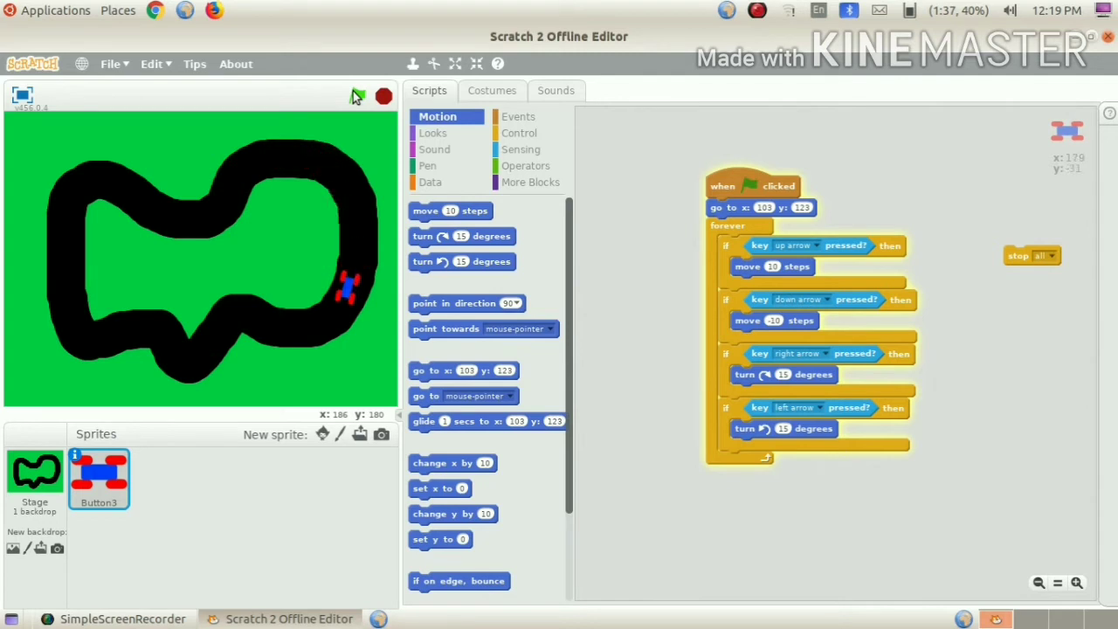
key(Right)
key(Up)
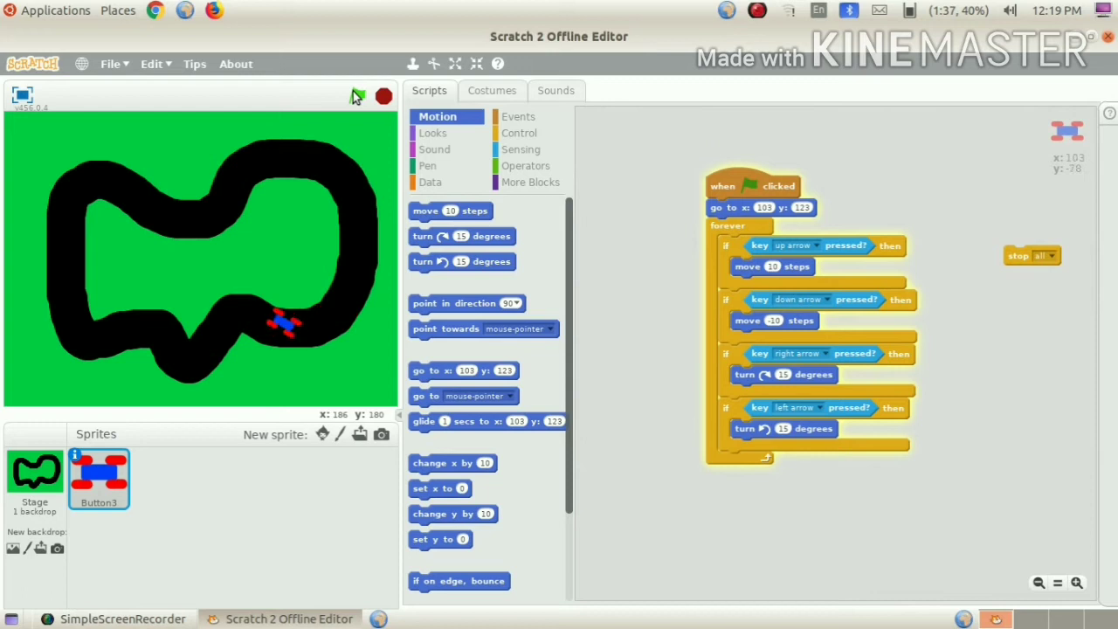
key(Right)
key(Up)
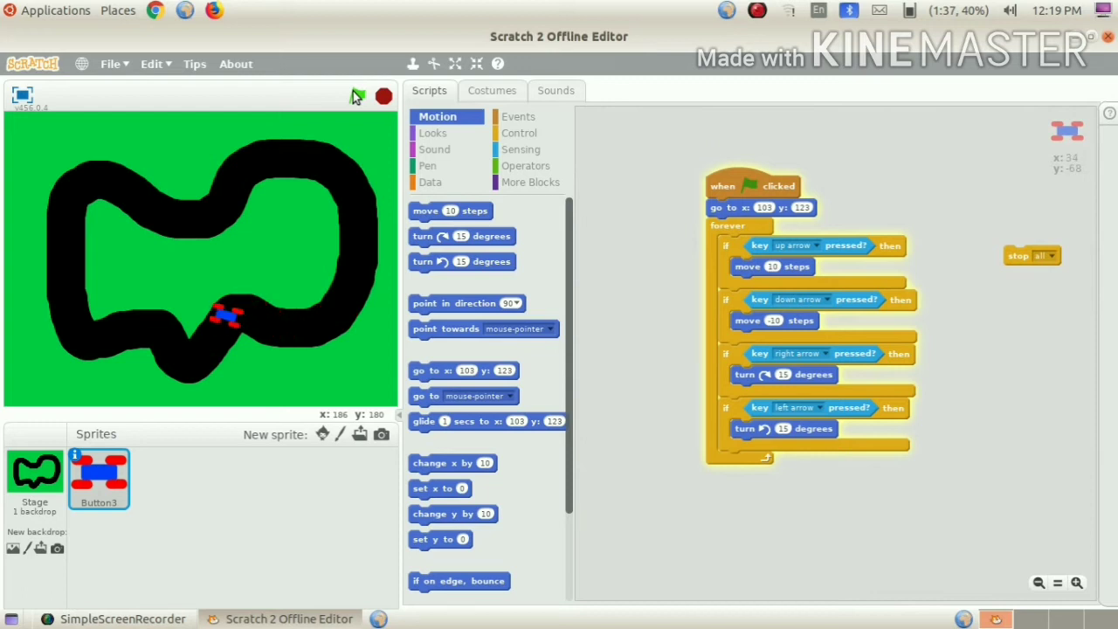
key(Right)
key(Right)
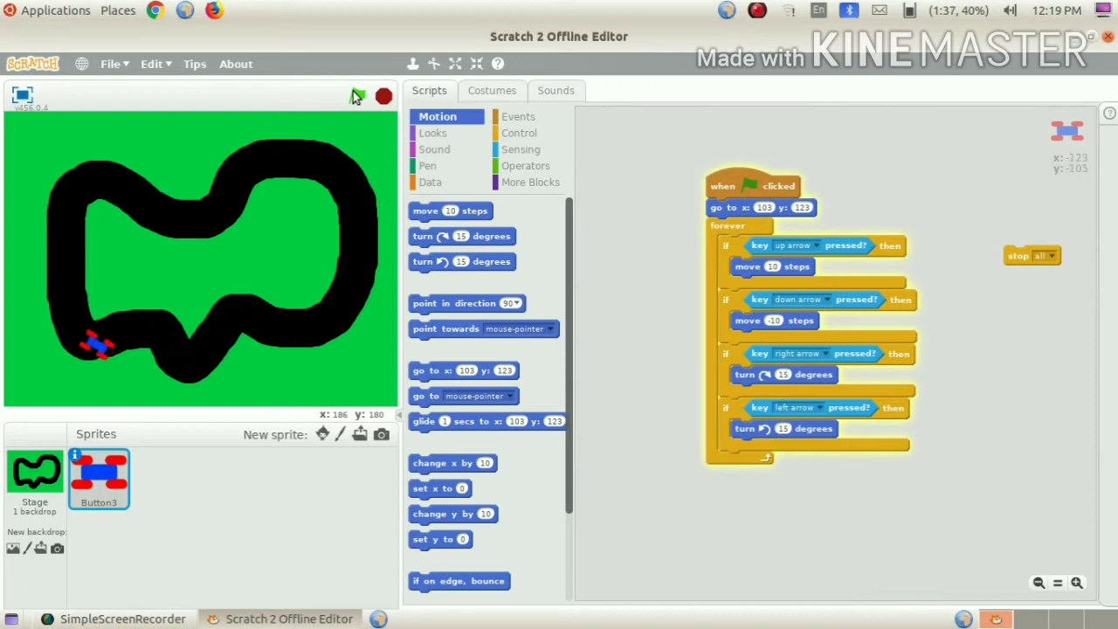
key(Up)
key(Right)
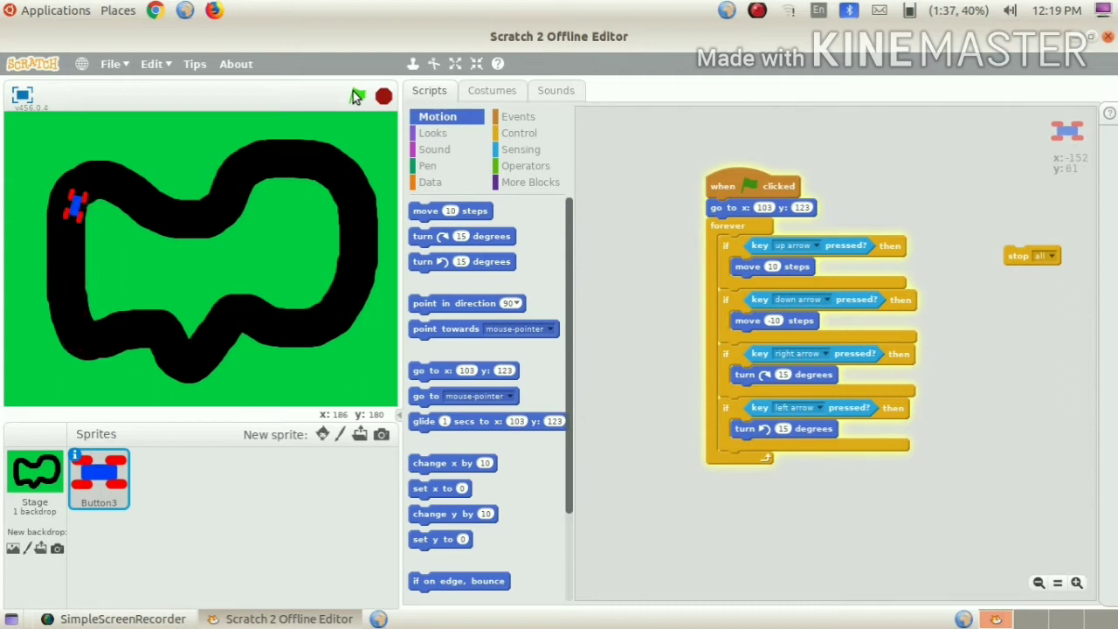
key(Up)
key(Right)
key(Up)
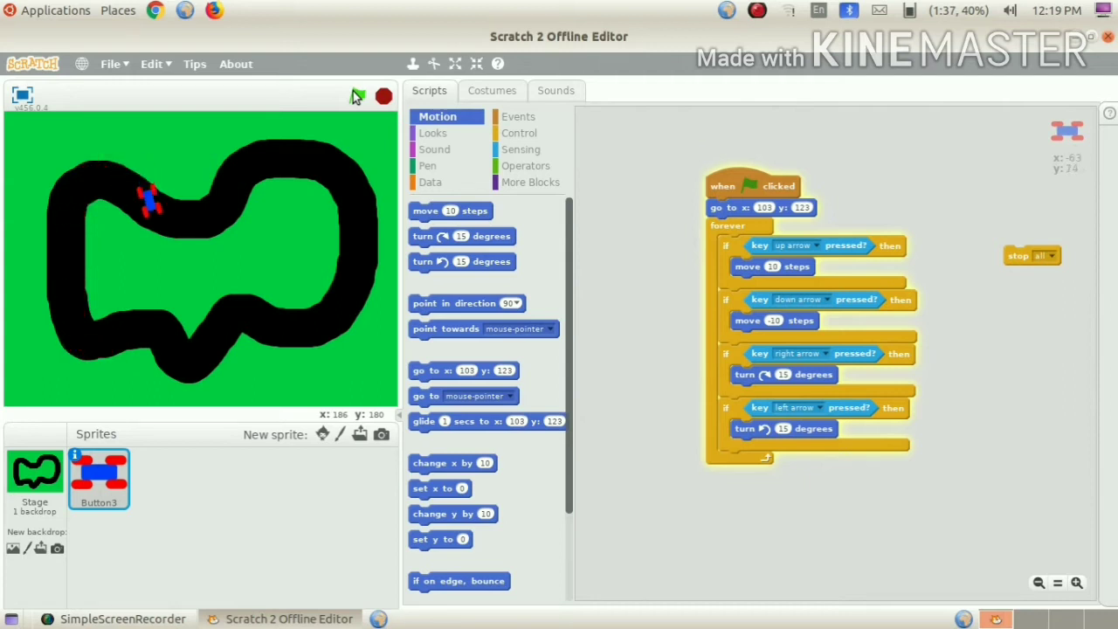
key(Left)
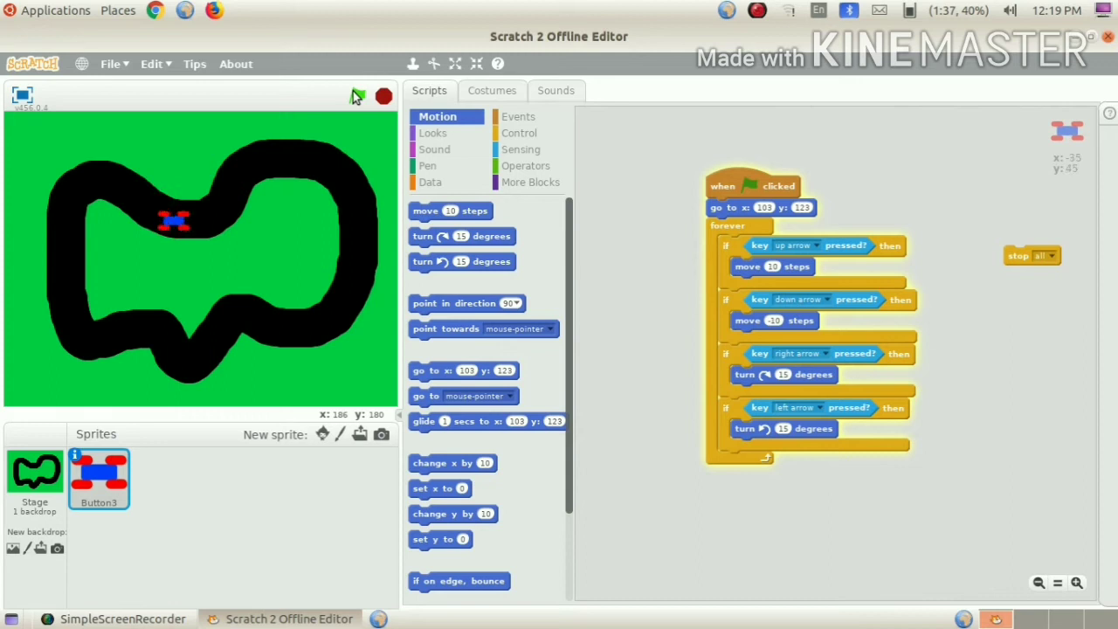
key(Up)
key(Right)
key(Up)
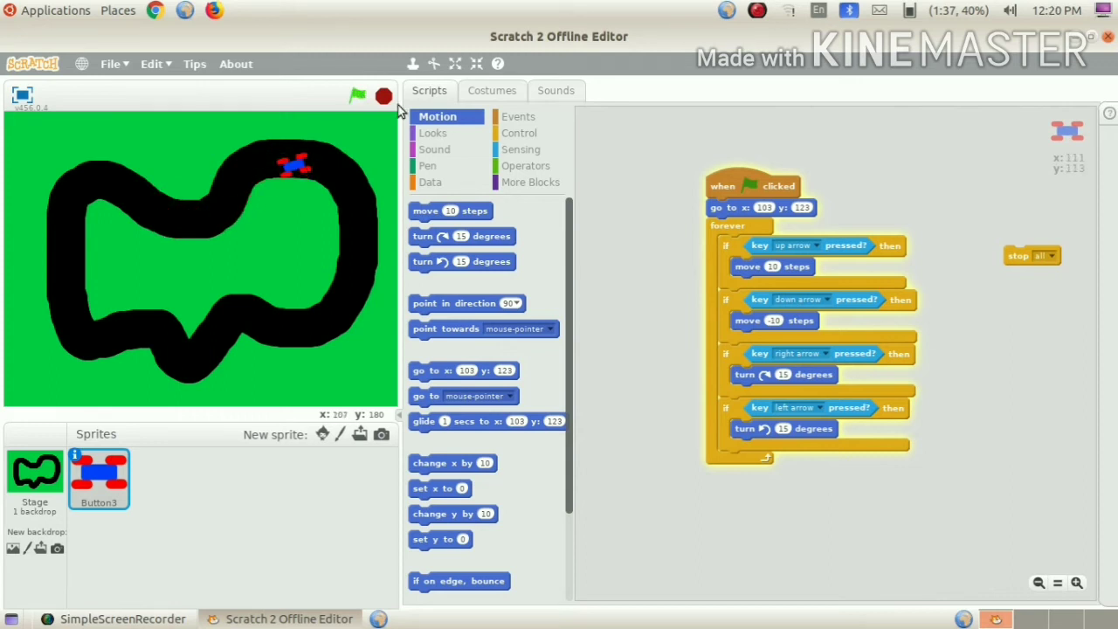
- Restart the game, nudge the car forward, and set the car sprite's direction to 90° in its properties
click(359, 97)
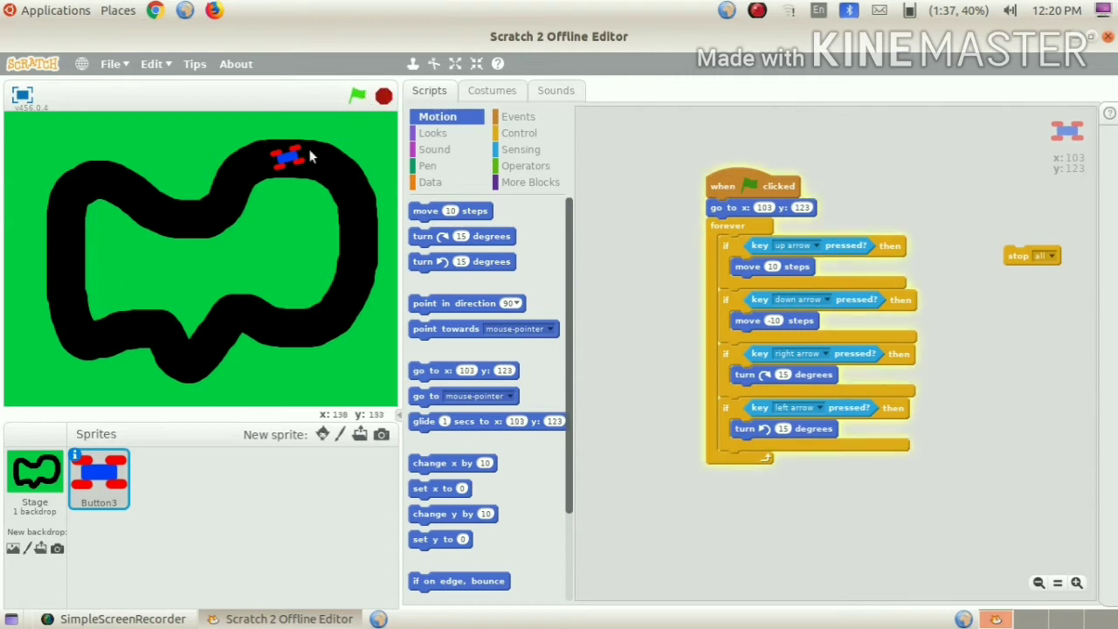
key(Up)
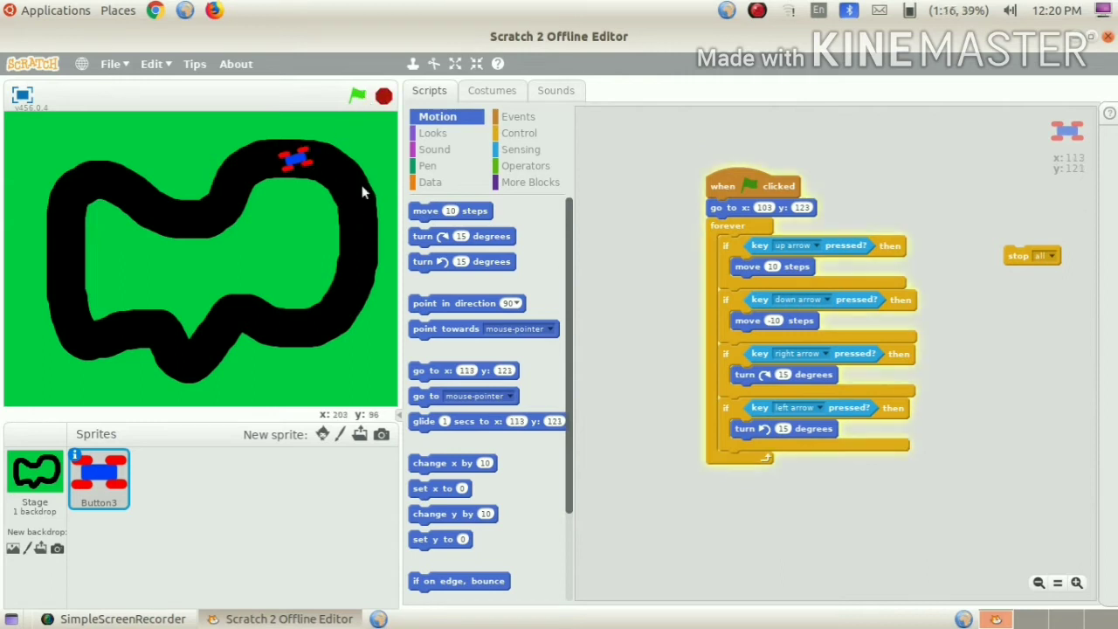
click(75, 455)
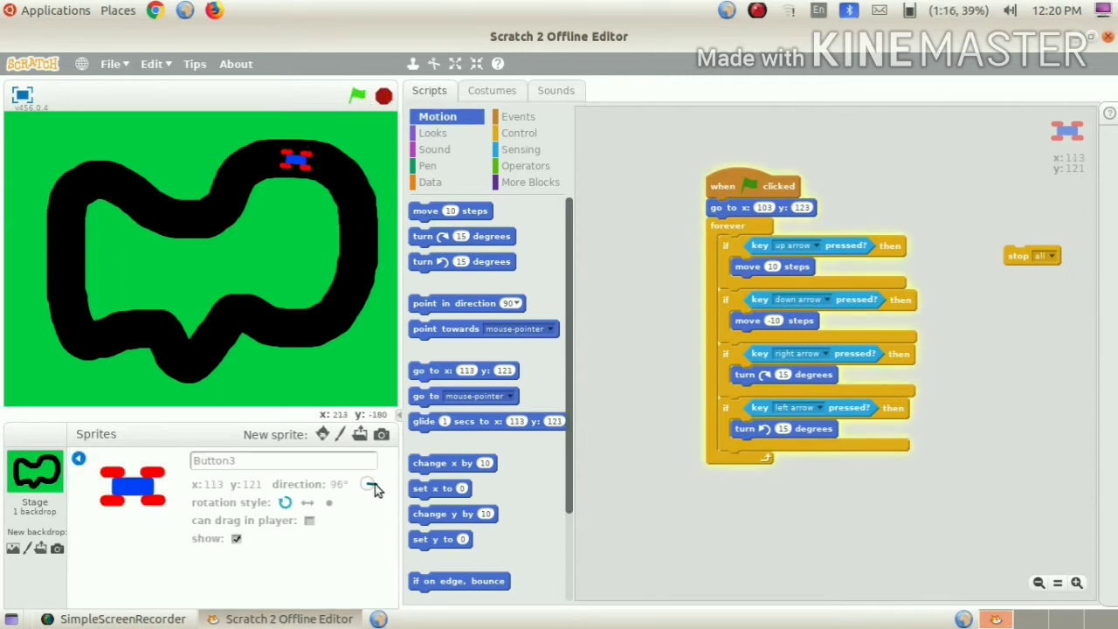
drag(373, 489, 376, 483)
- Insert a point in direction 90 block beneath the go to block, and test it by turning the car left and restarting
drag(458, 310, 757, 230)
key(Left)
key(Left)
key(Left)
key(Left)
key(Left)
click(358, 96)
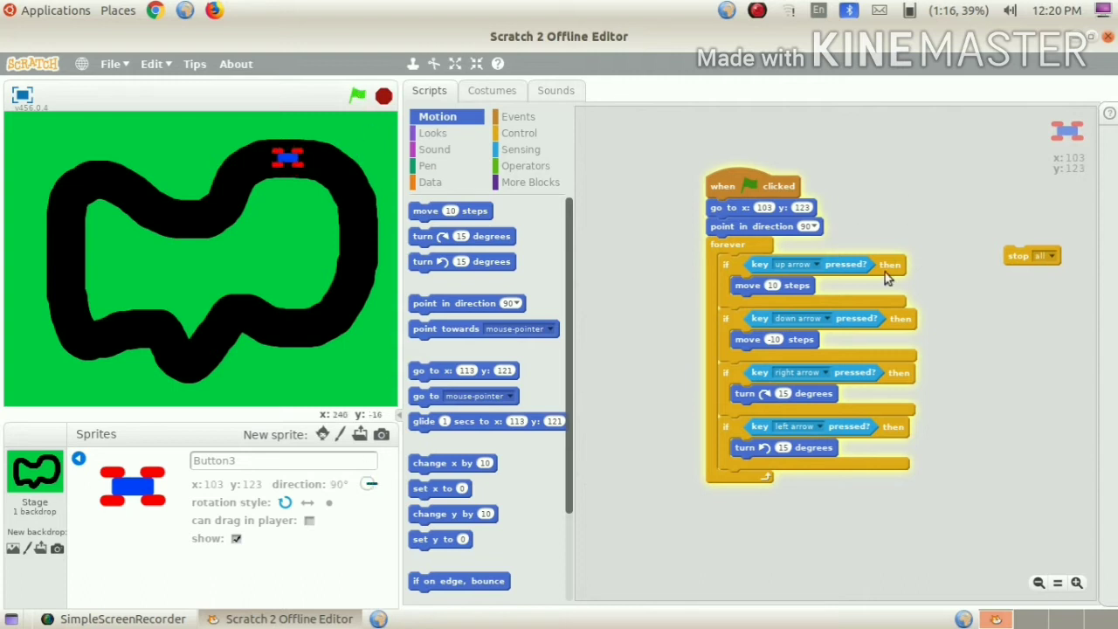
- Move the loose stop all block out of the way and set both the clockwise and counterclockwise turns to 5 degrees
drag(1027, 257, 1047, 344)
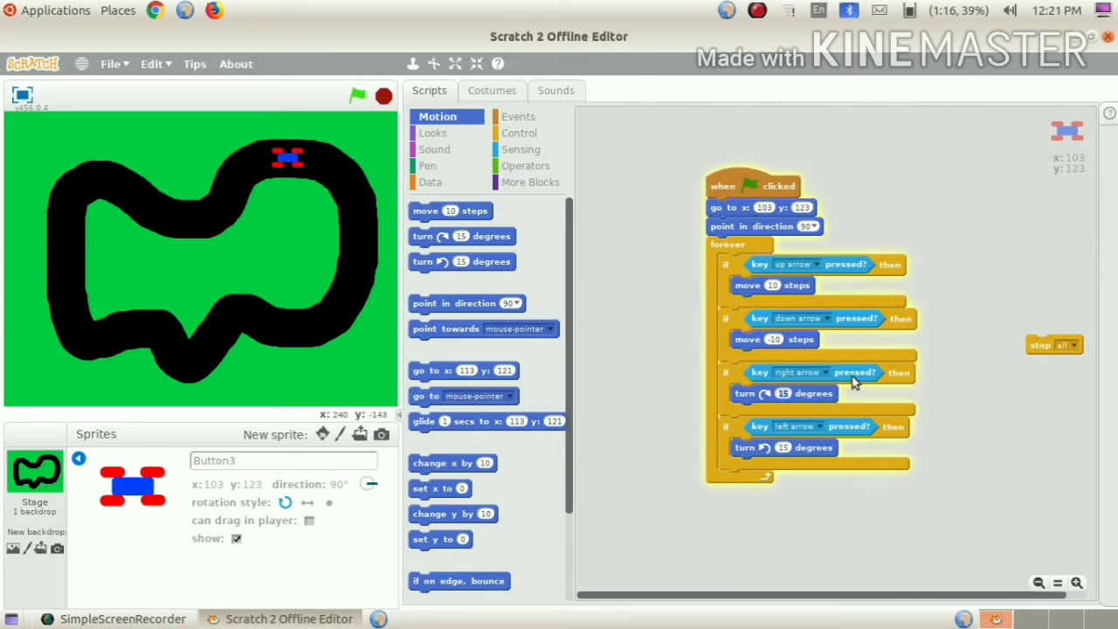
click(782, 393)
text(5)
click(783, 447)
text(5)
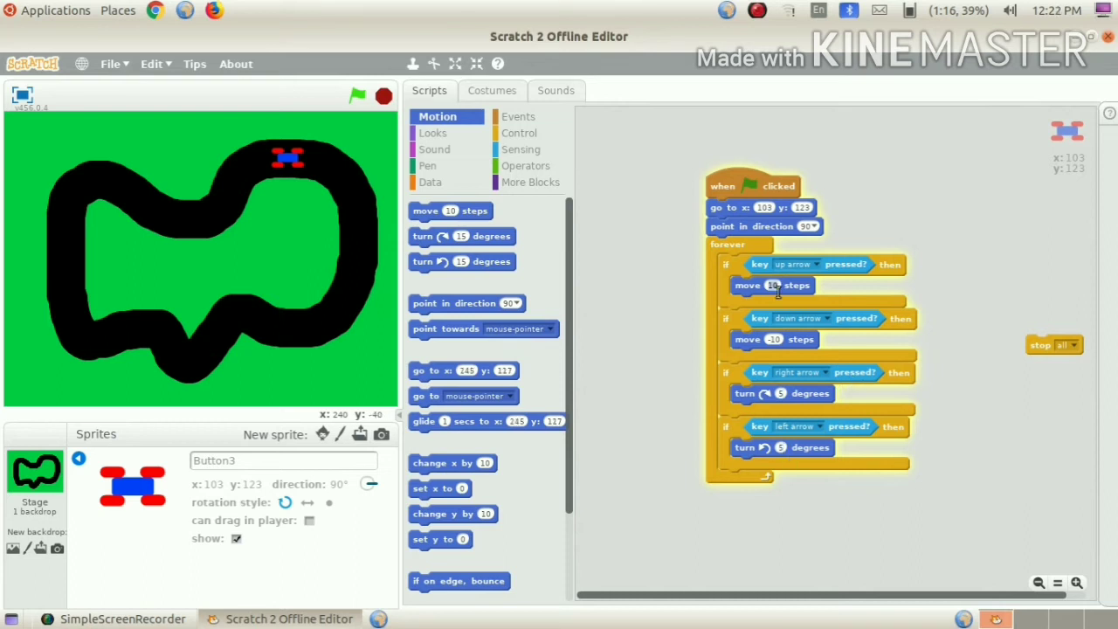
- Slow the up arrow and down arrow moves to 3 steps, and test driving forward and turning right
click(773, 286)
text(3)
click(775, 340)
text(3)
click(358, 96)
key(Up)
key(Right)
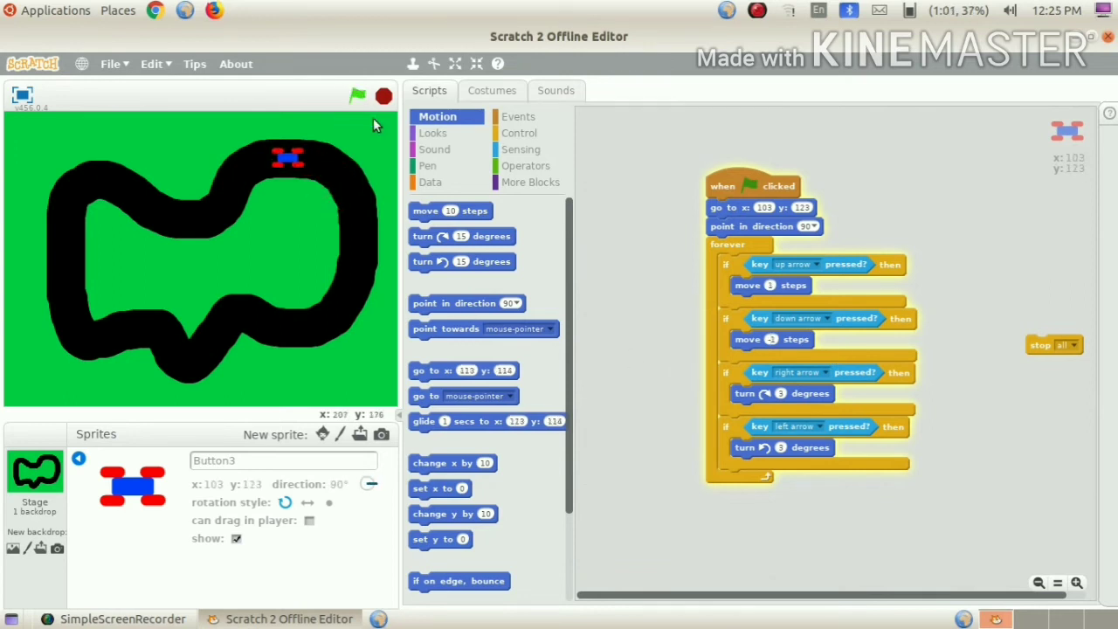
- Place a new if-then block beside the script with a touching color condition, keeping the stop all block nearby
drag(1048, 350, 625, 301)
click(503, 135)
drag(434, 286, 637, 178)
click(515, 151)
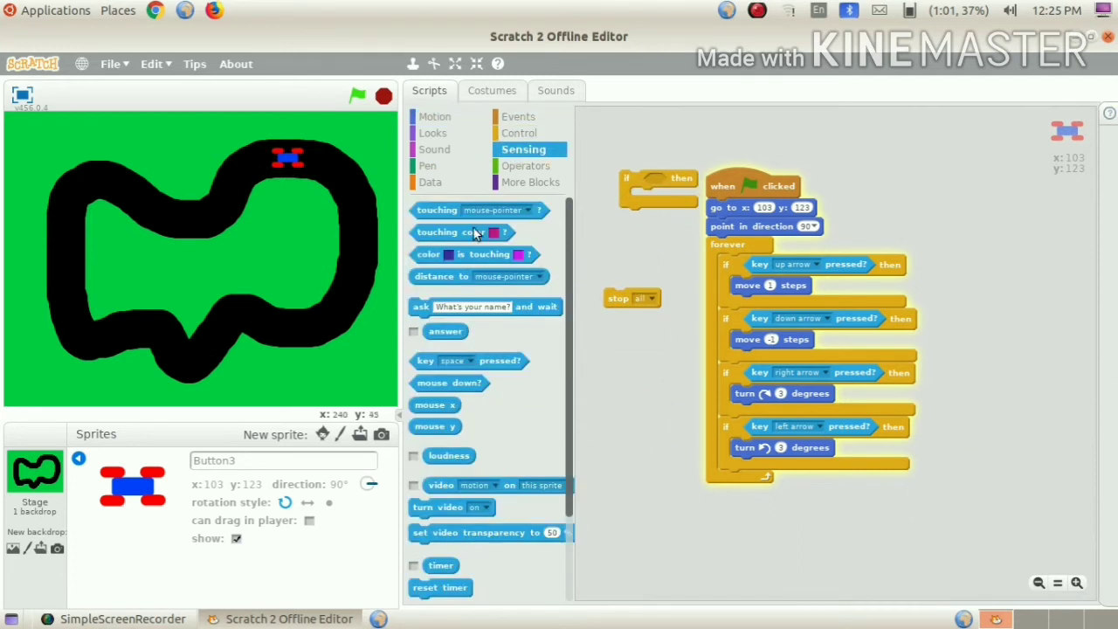
drag(419, 211, 526, 230)
drag(473, 233, 711, 180)
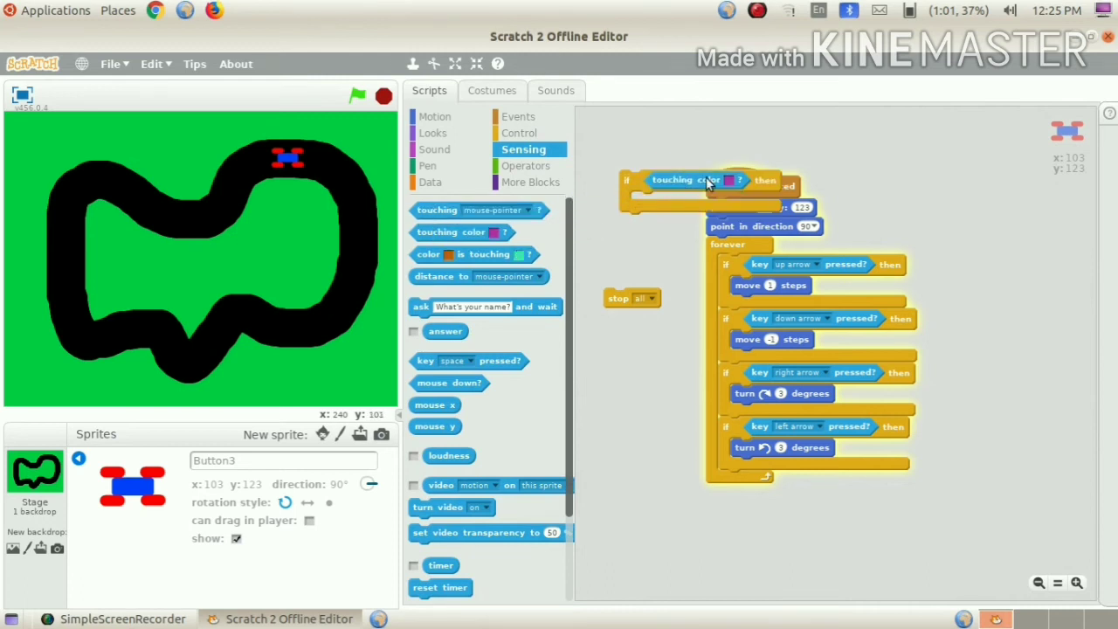
- Set the condition's color to the backdrop's green, nest the check with stop all at the end of the forever loop, and test driving
click(728, 180)
click(335, 135)
drag(611, 298, 743, 469)
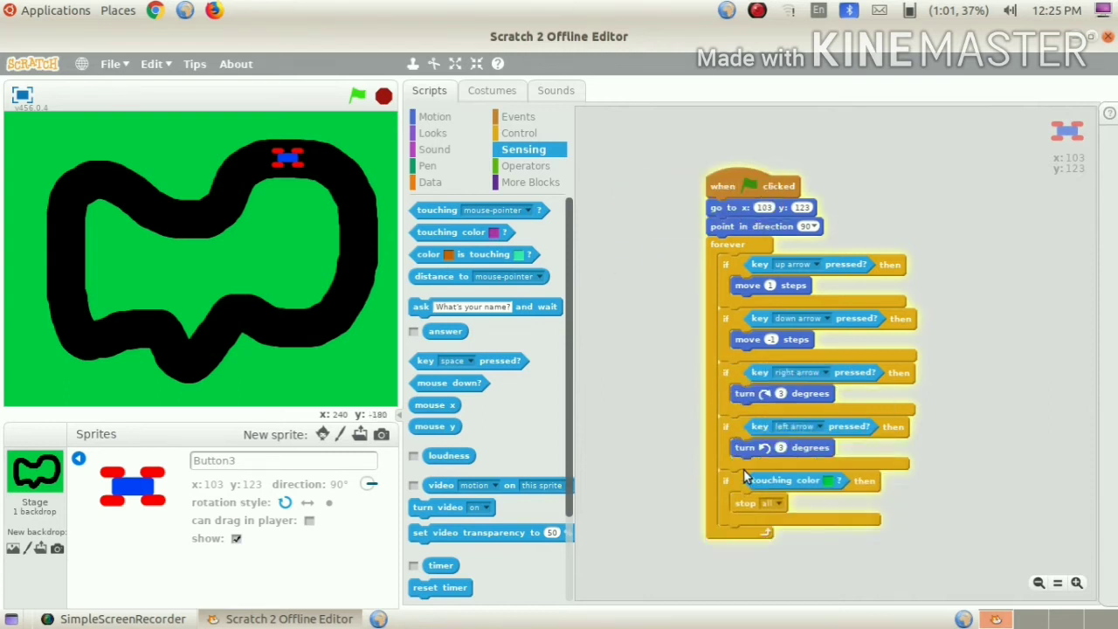
key(Up)
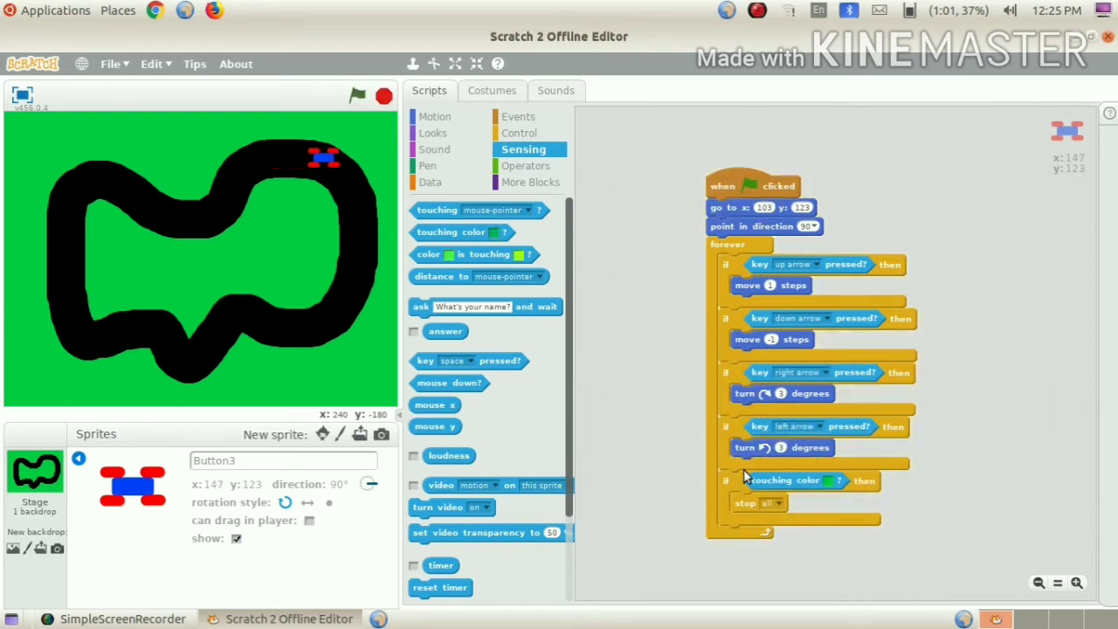
key(Down)
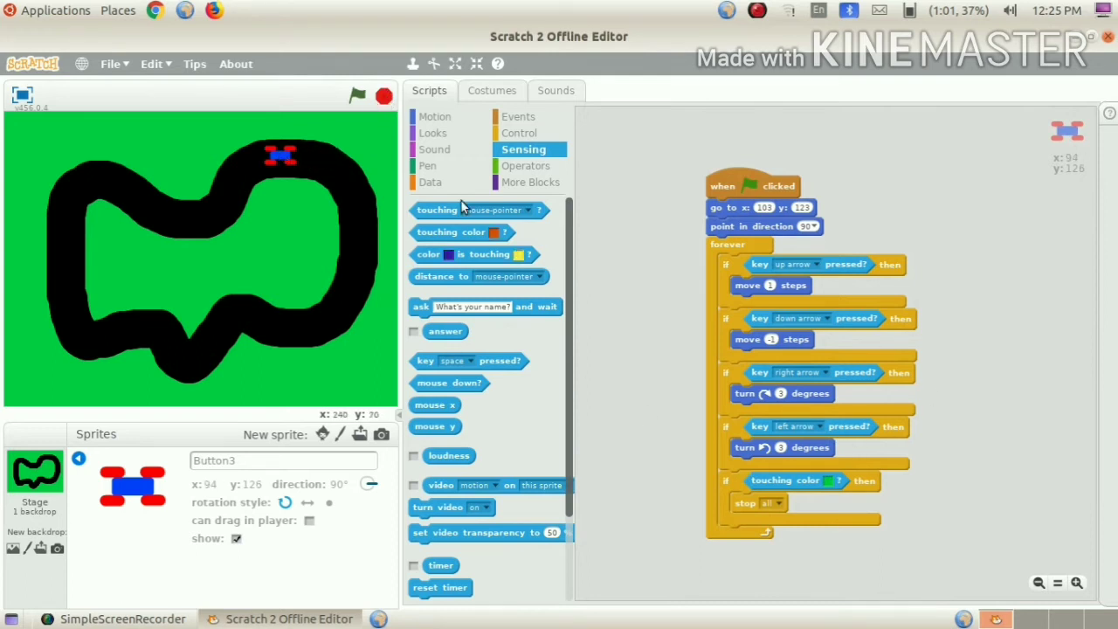
- Add a switch backdrop to backdrop1 block above stop all inside the touching color check
click(439, 117)
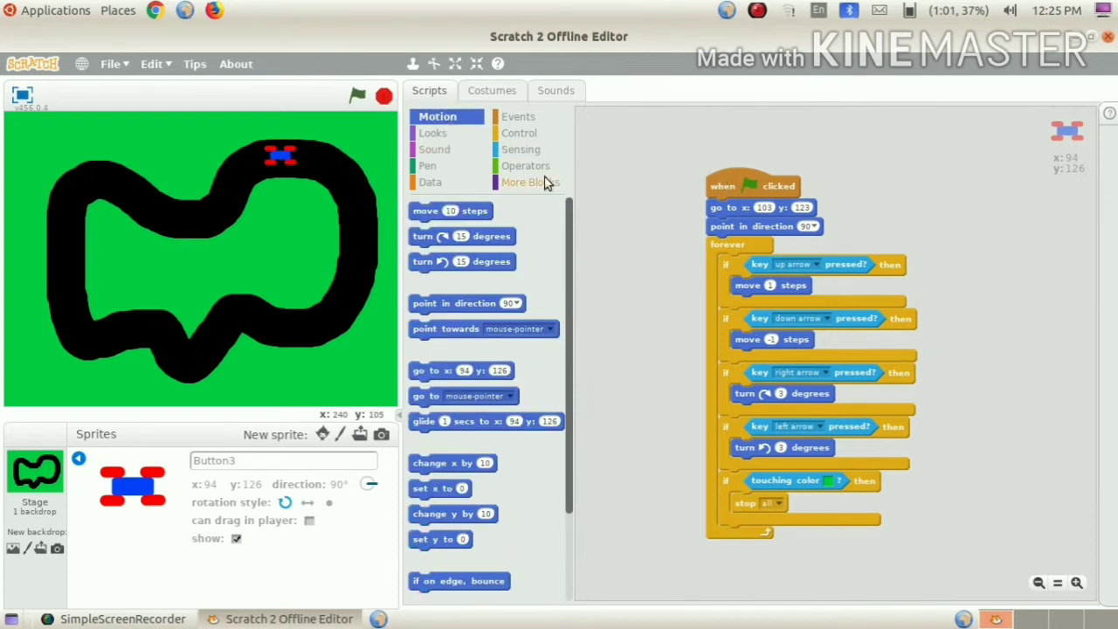
click(434, 133)
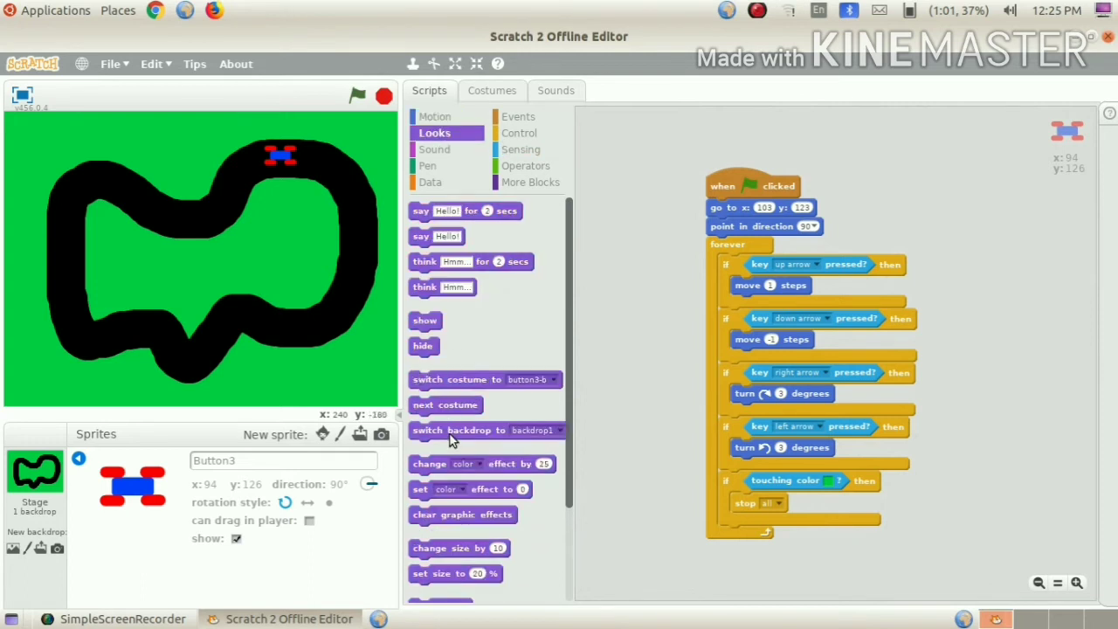
drag(450, 433, 779, 526)
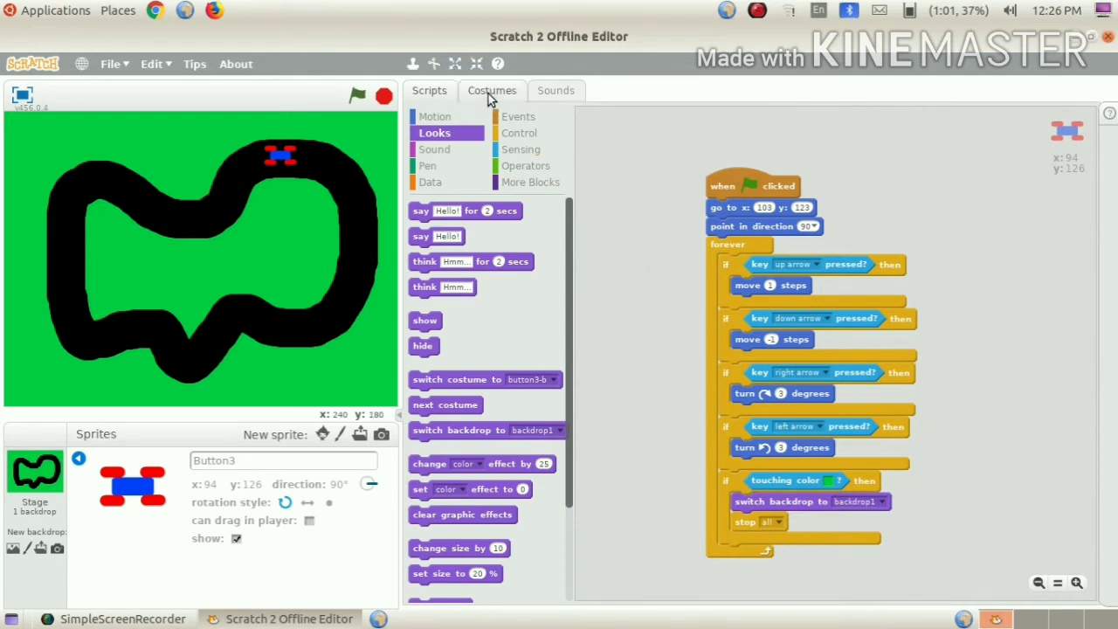
- Duplicate the stage's backdrop1 to create a second track backdrop
click(35, 476)
click(482, 91)
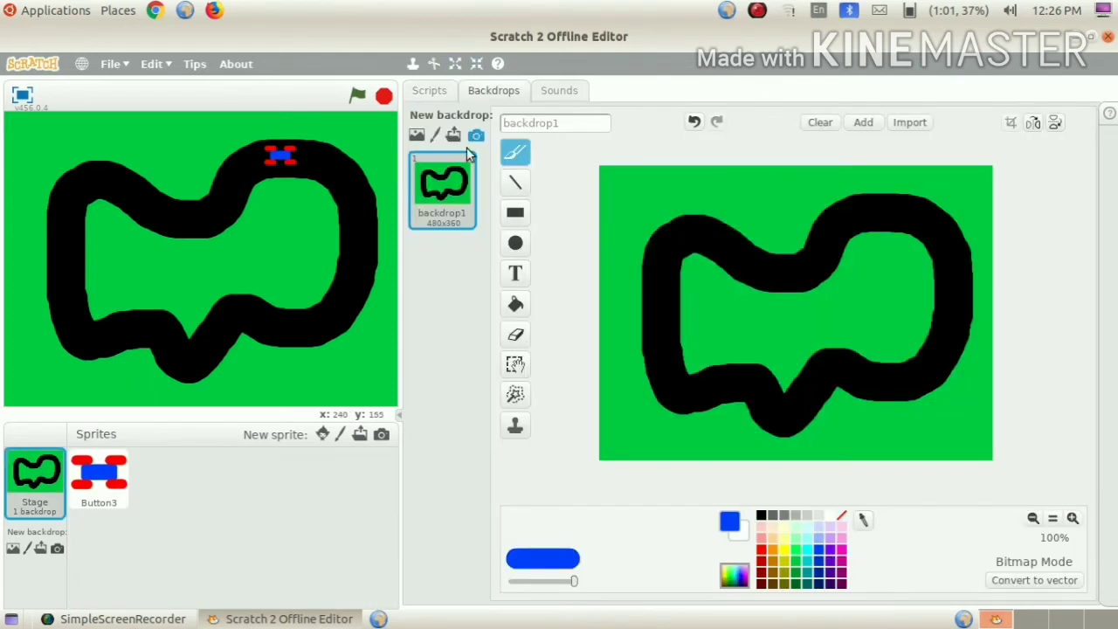
click(434, 64)
click(436, 179)
- Add the red text GAME OVER in Helvetica to the middle of backdrop2
click(761, 549)
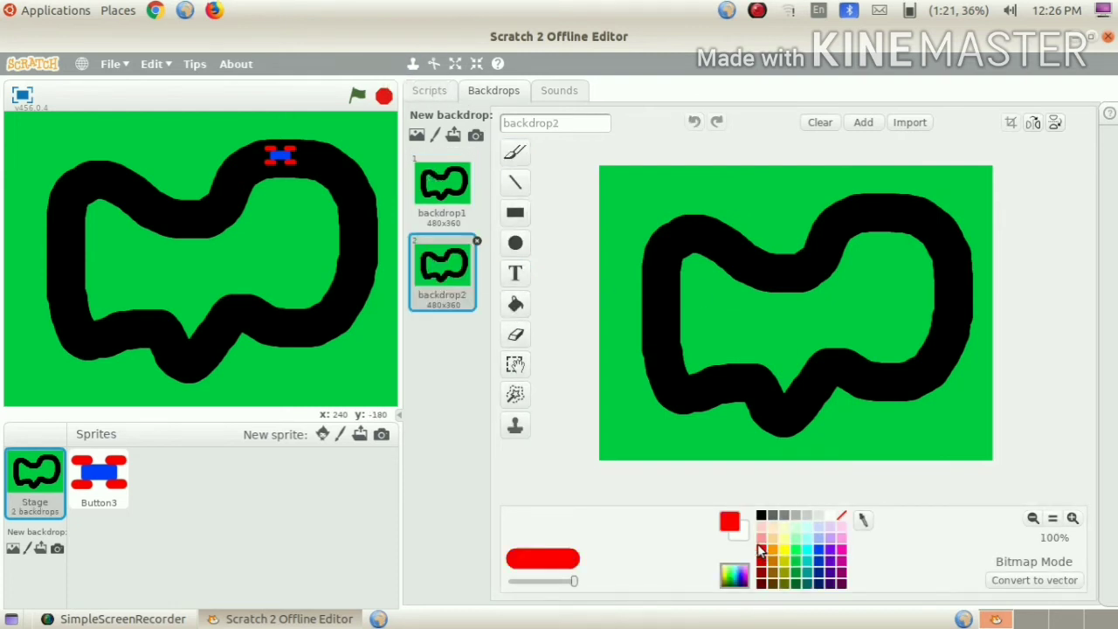
click(521, 275)
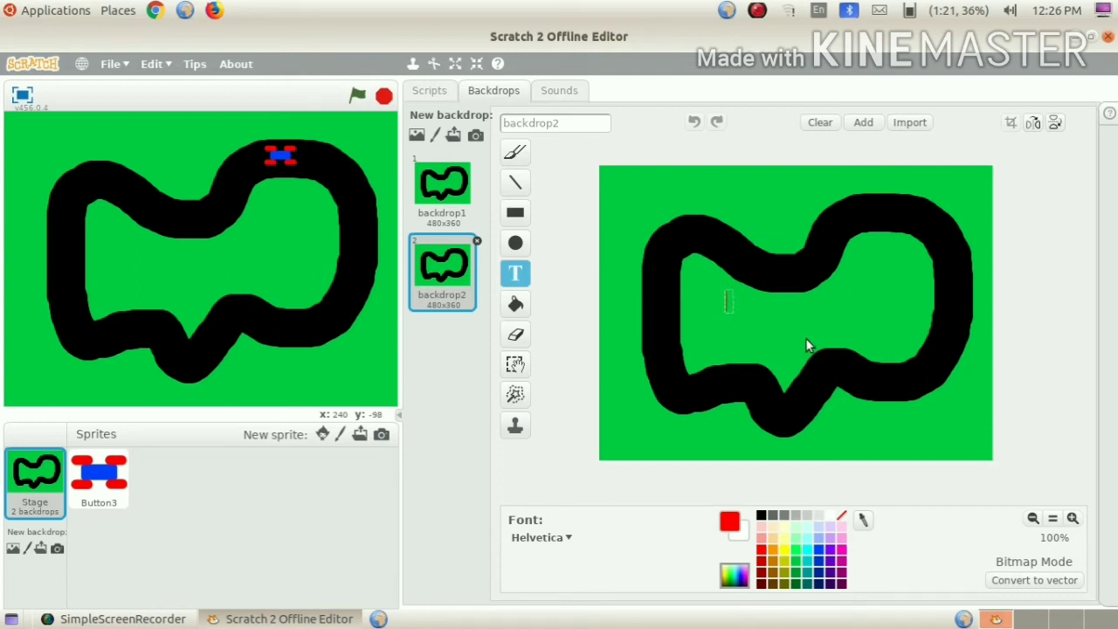
text(GAME O)
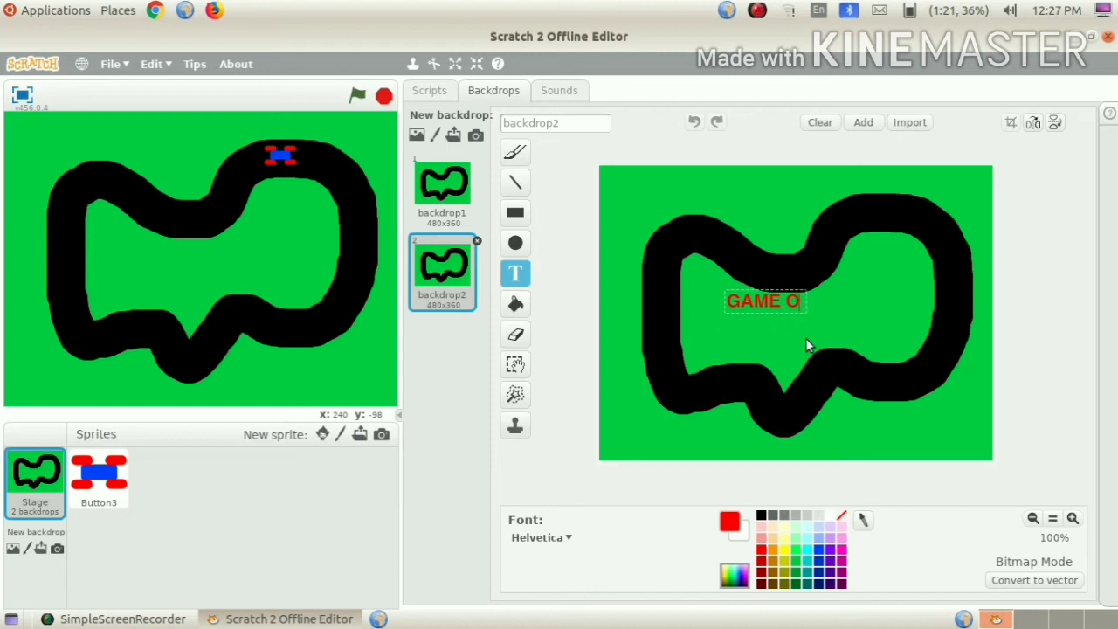
text(VER)
click(730, 320)
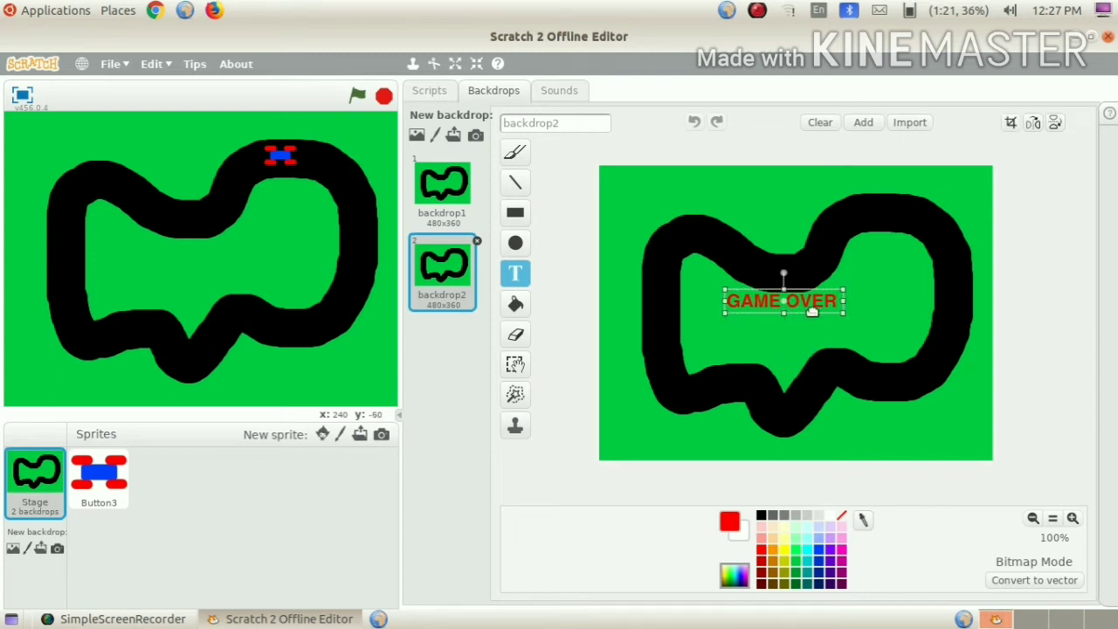
- Enlarge the GAME OVER text until it spans most of the track's width, and center it inside the track
drag(844, 312, 961, 339)
drag(845, 312, 812, 316)
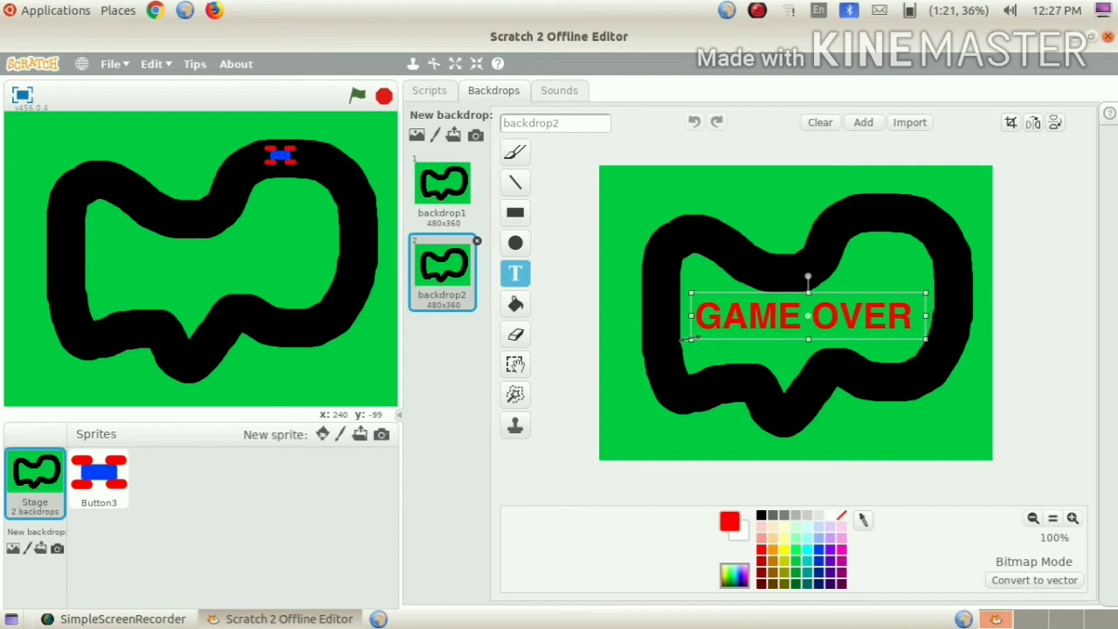
drag(690, 337, 638, 351)
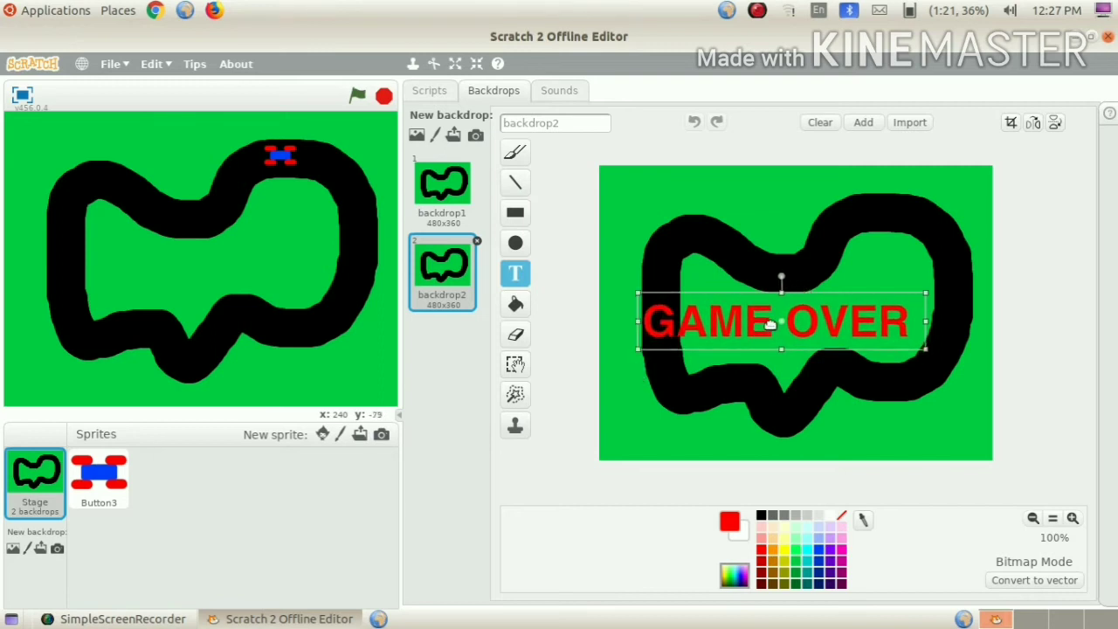
drag(783, 321, 808, 318)
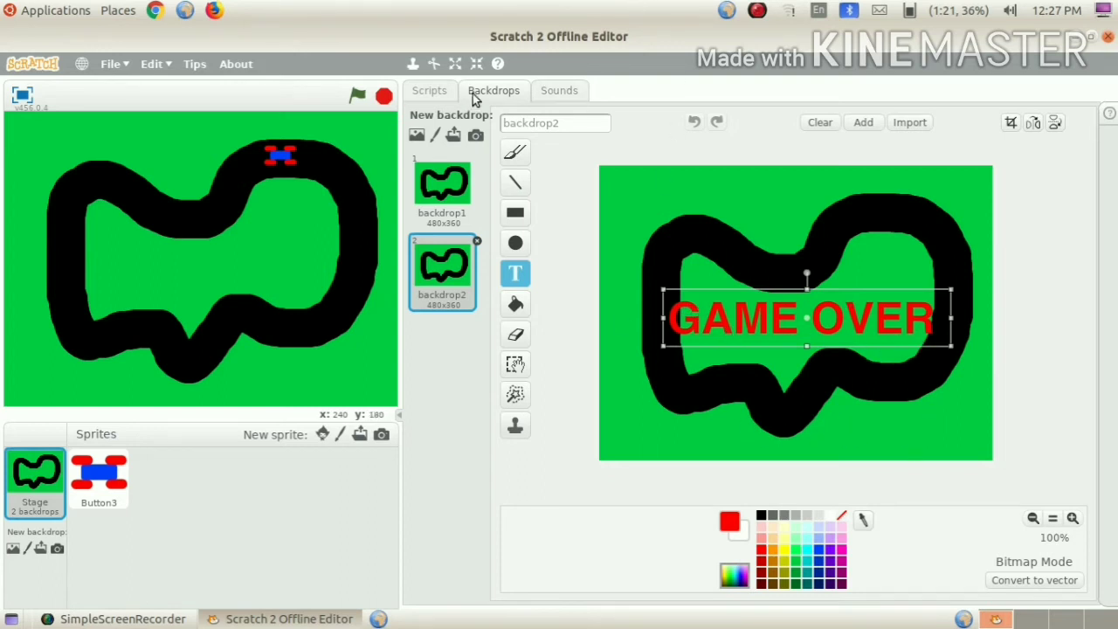
- Return to the car sprite's script and set the switch backdrop block in the green color check to backdrop2
click(431, 91)
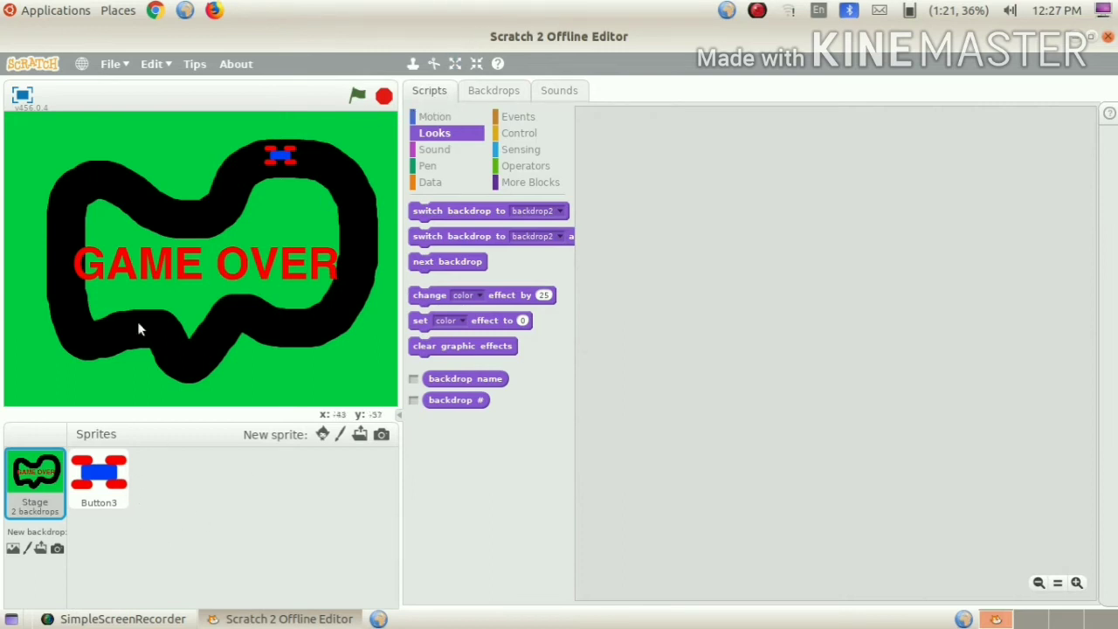
click(96, 476)
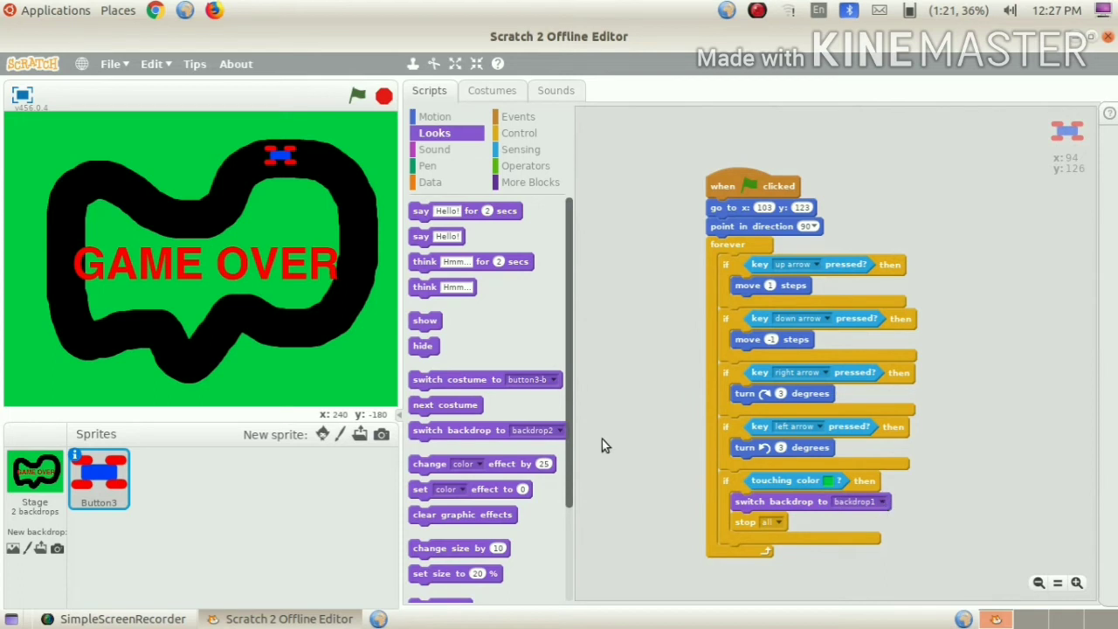
click(881, 504)
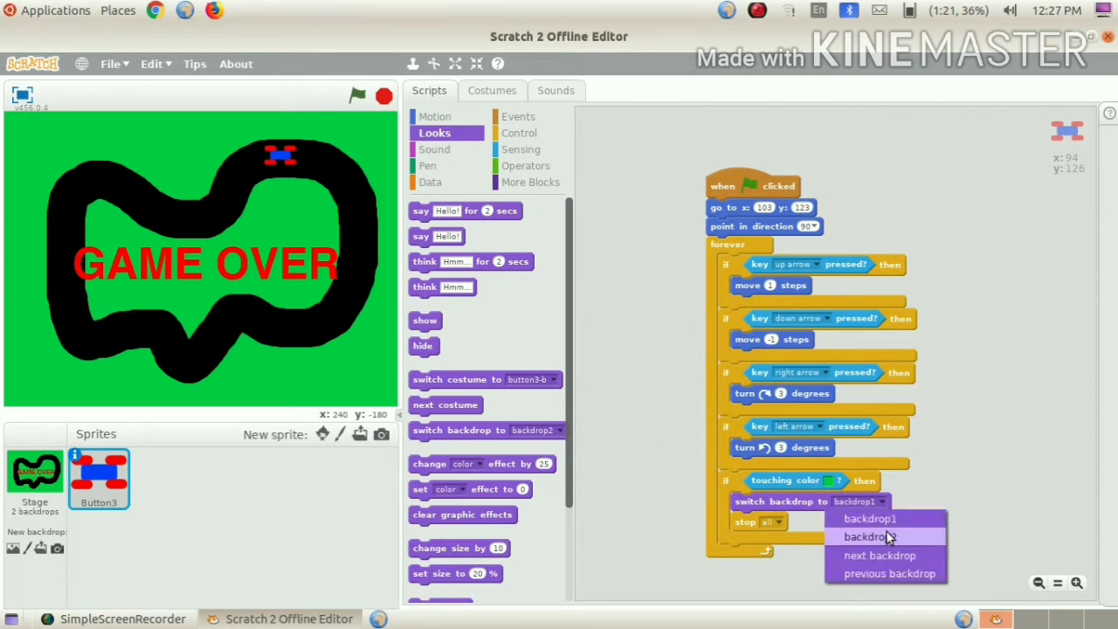
click(885, 531)
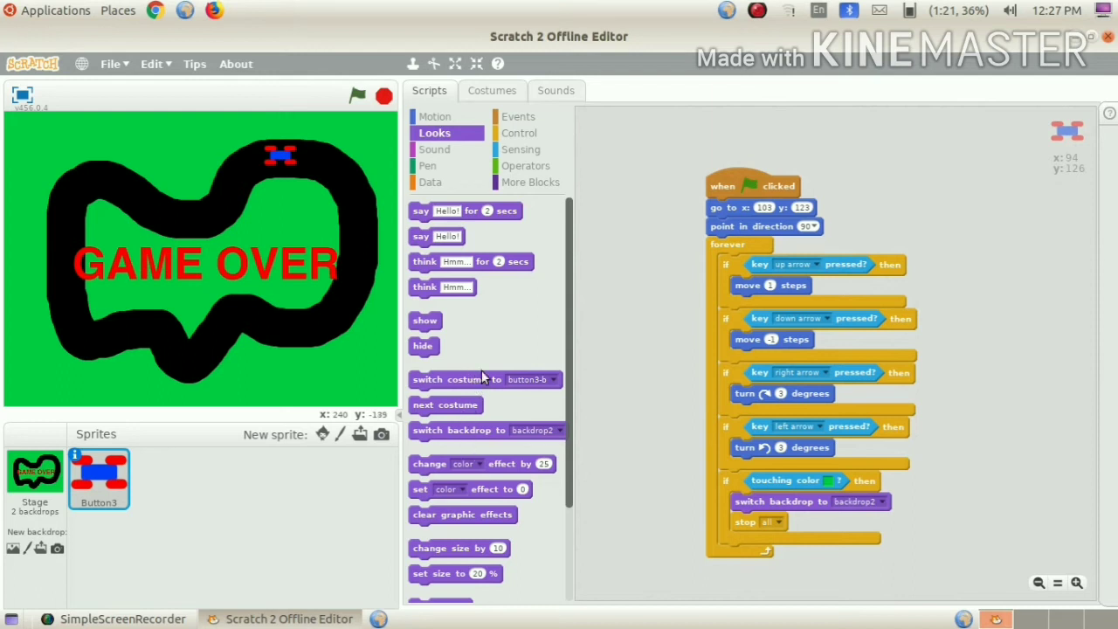
- Add a switch backdrop to backdrop1 block right after the go to block in the car's script, and test-drive the car
click(358, 96)
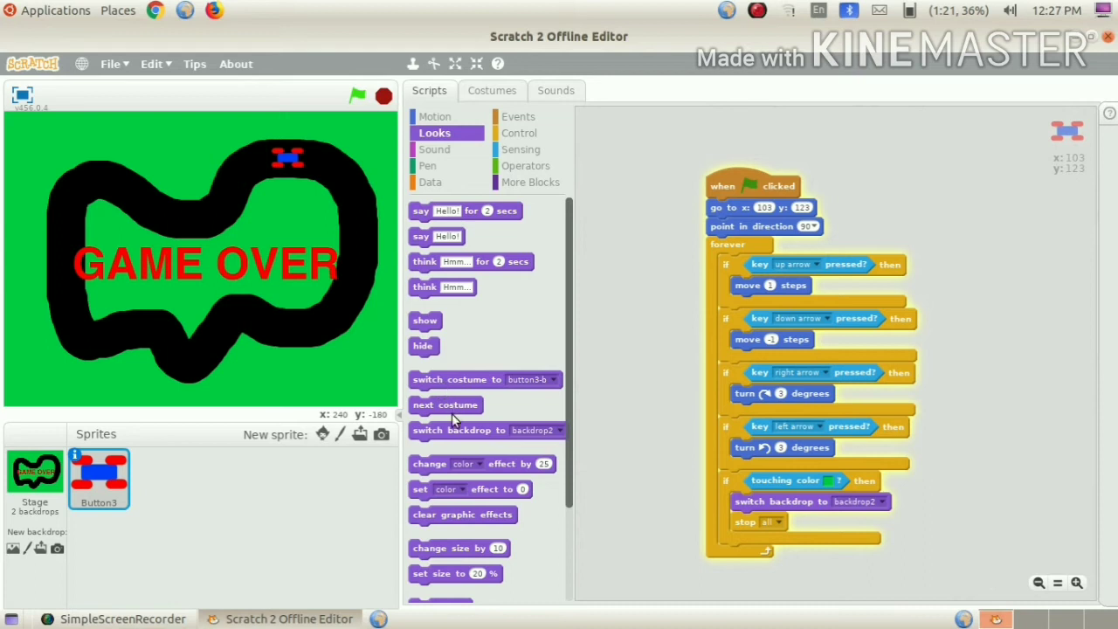
drag(454, 439, 742, 234)
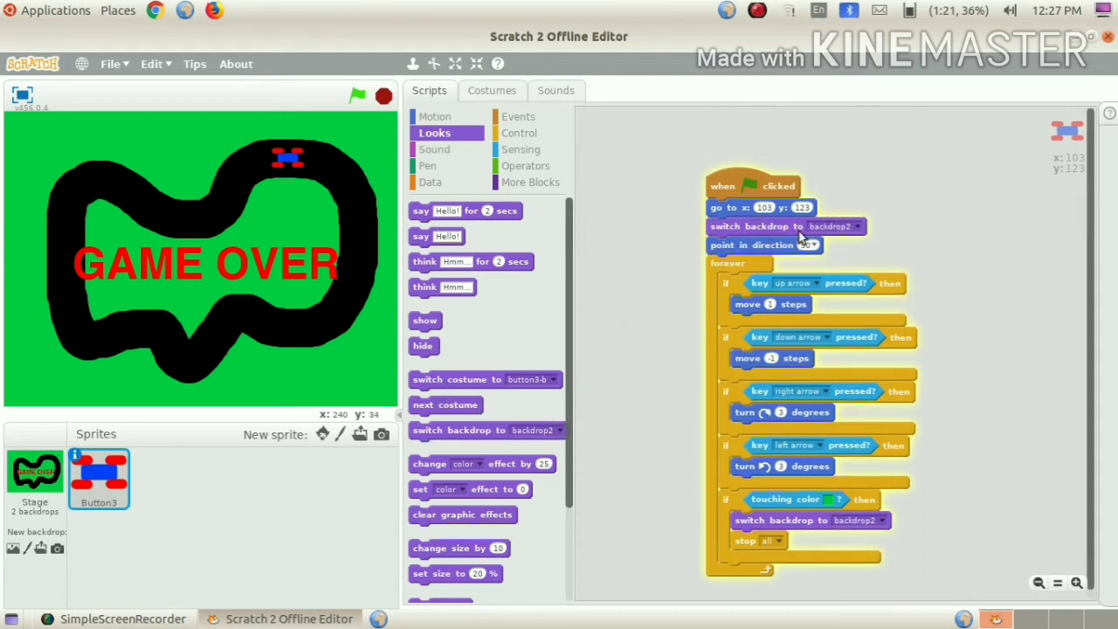
click(858, 226)
click(865, 242)
click(359, 96)
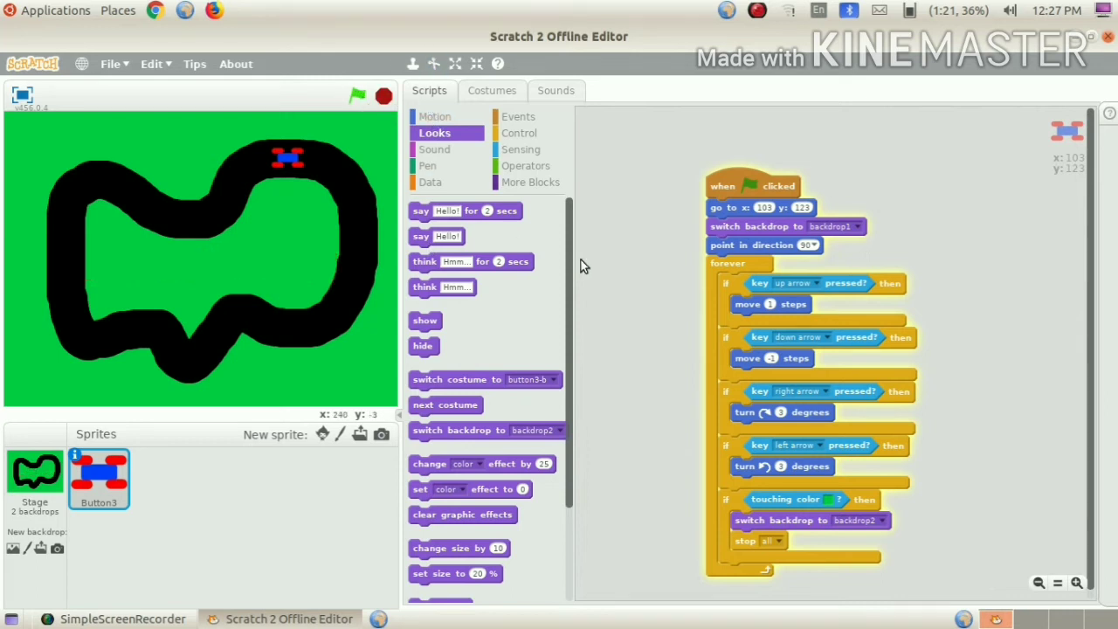
key(Up)
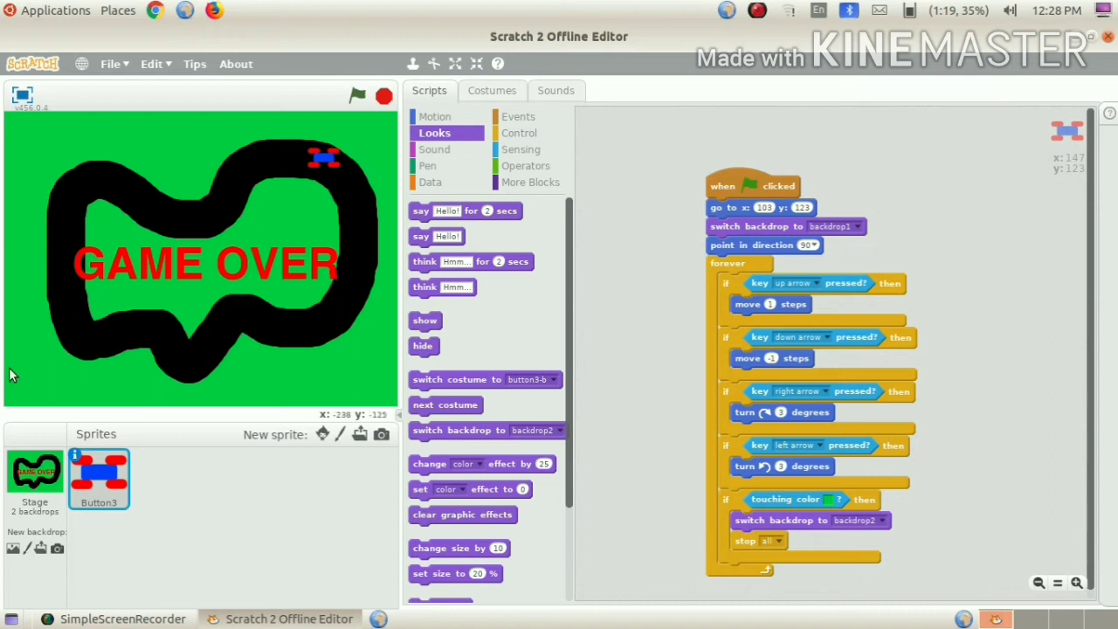
- Draw a thin dark grey vertical line across the upper-right stretch of the track on the stage's backdrop1
click(35, 480)
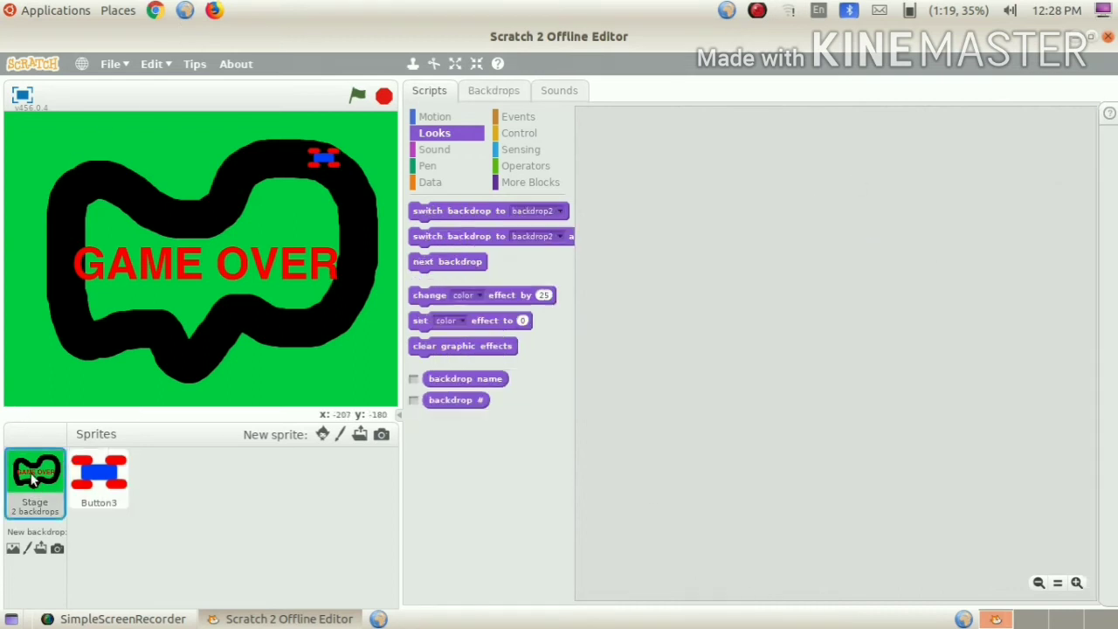
click(489, 91)
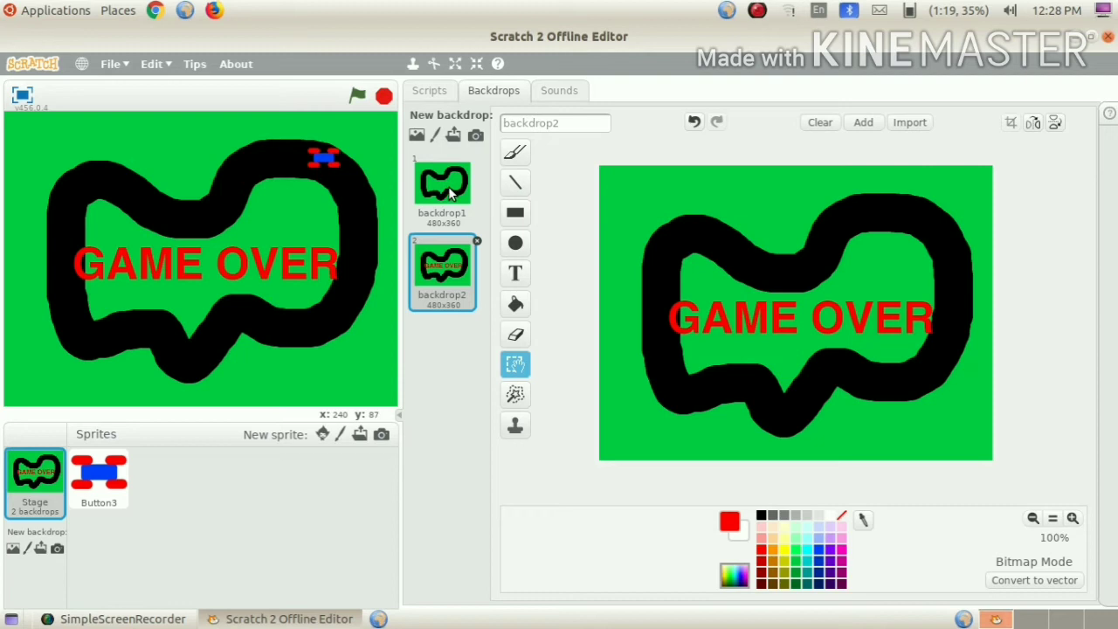
click(449, 213)
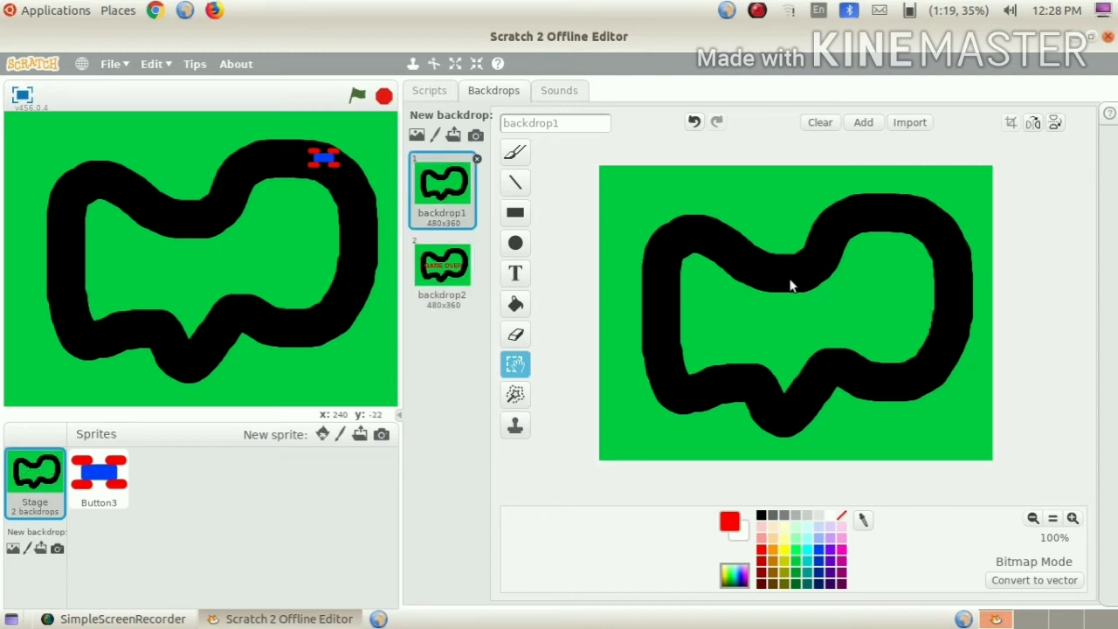
click(1072, 519)
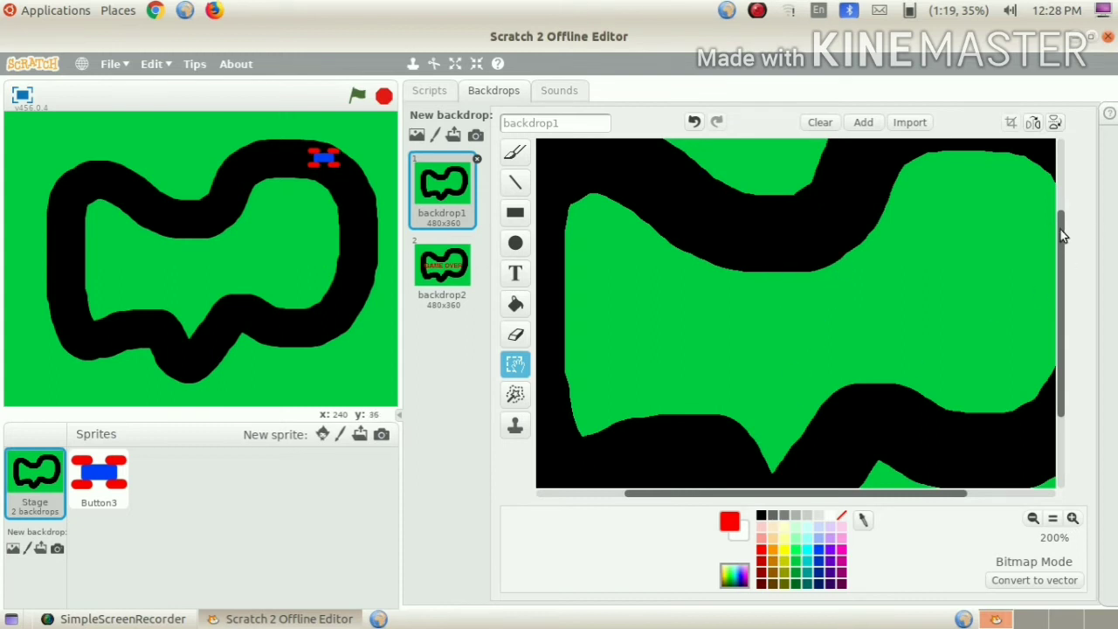
drag(1062, 234, 1062, 151)
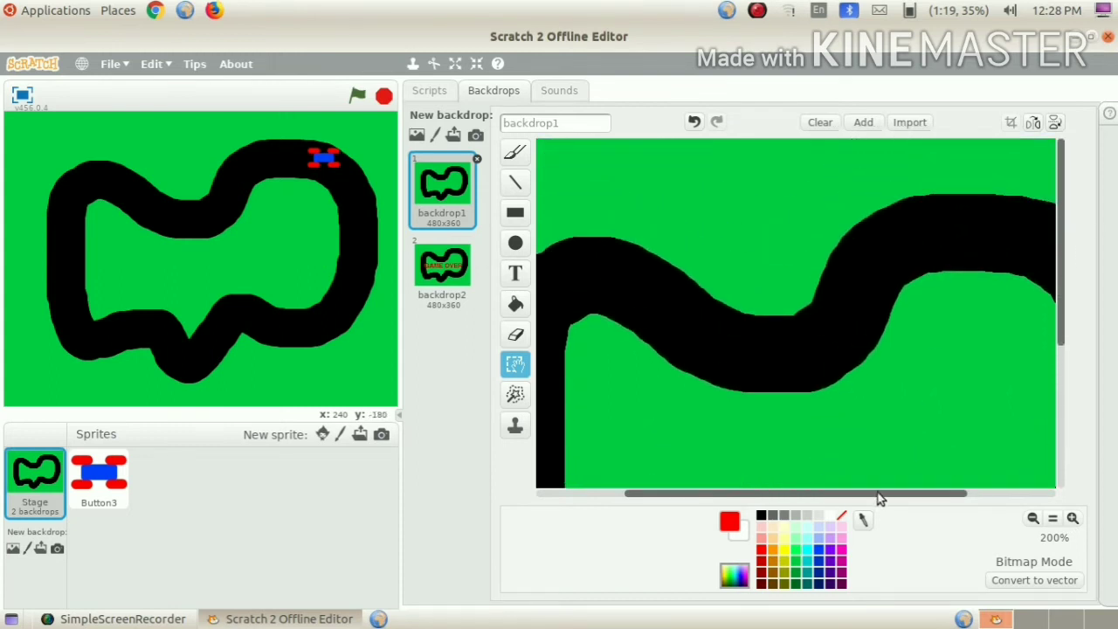
mouse_move(879, 496)
mouse_down()
mouse_move(993, 496)
mouse_move(922, 505)
mouse_up()
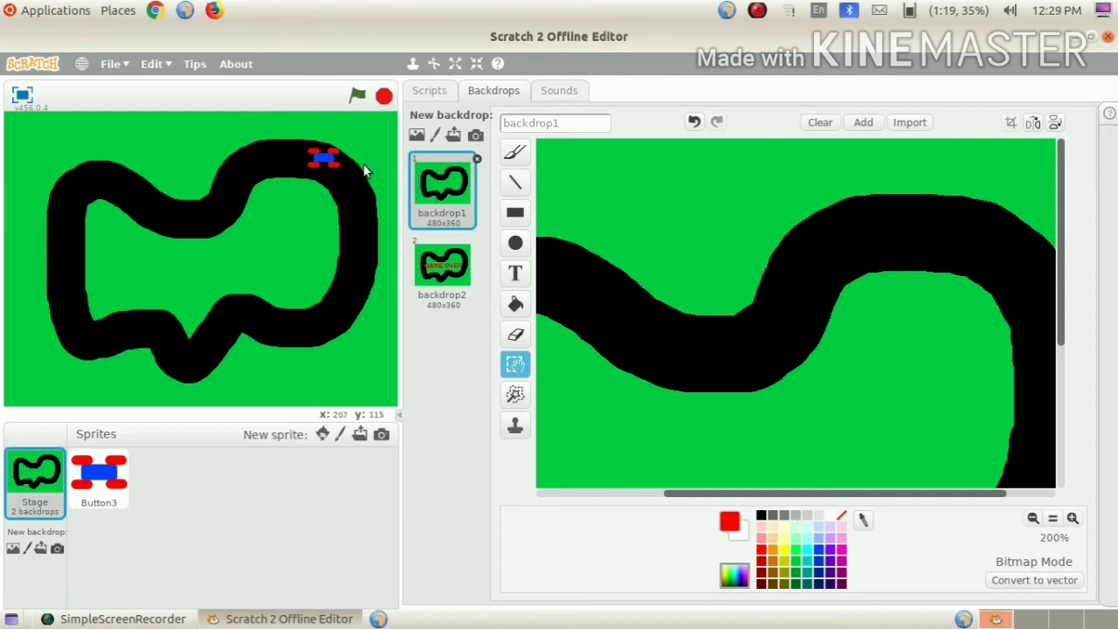
click(514, 215)
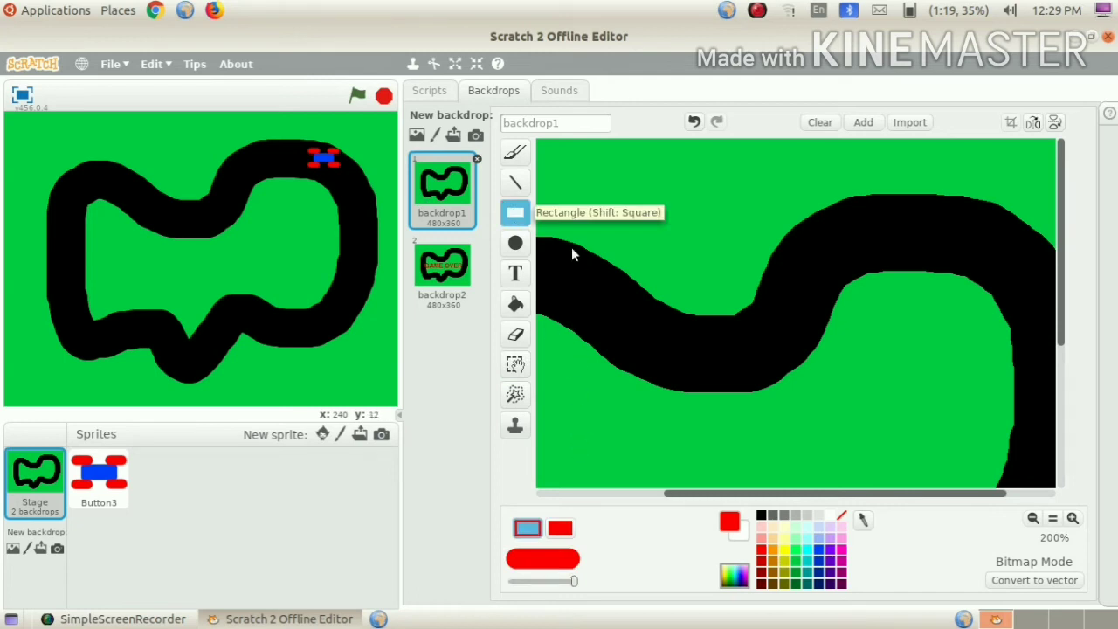
click(771, 516)
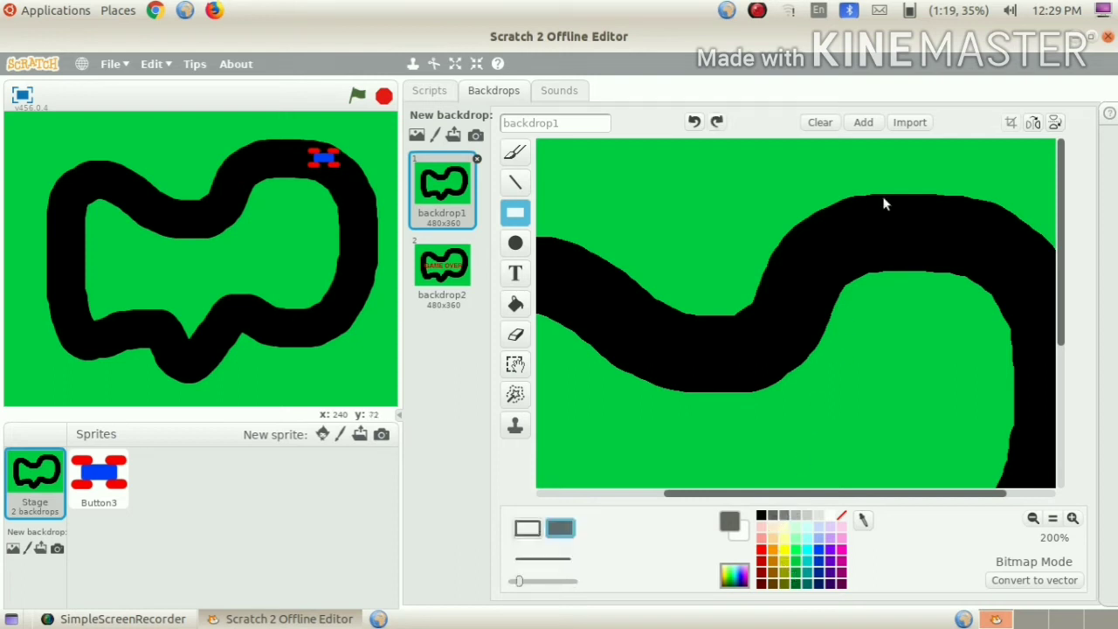
drag(886, 197, 887, 270)
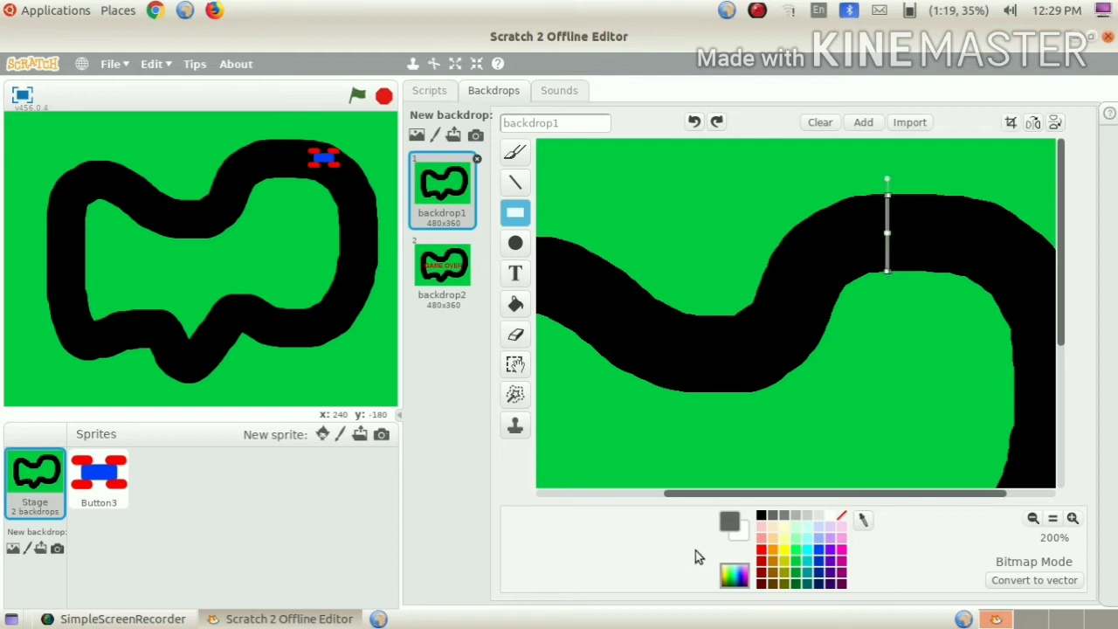
- Draw a second thin grey vertical line across the track, a short distance to the left of the first
click(1073, 518)
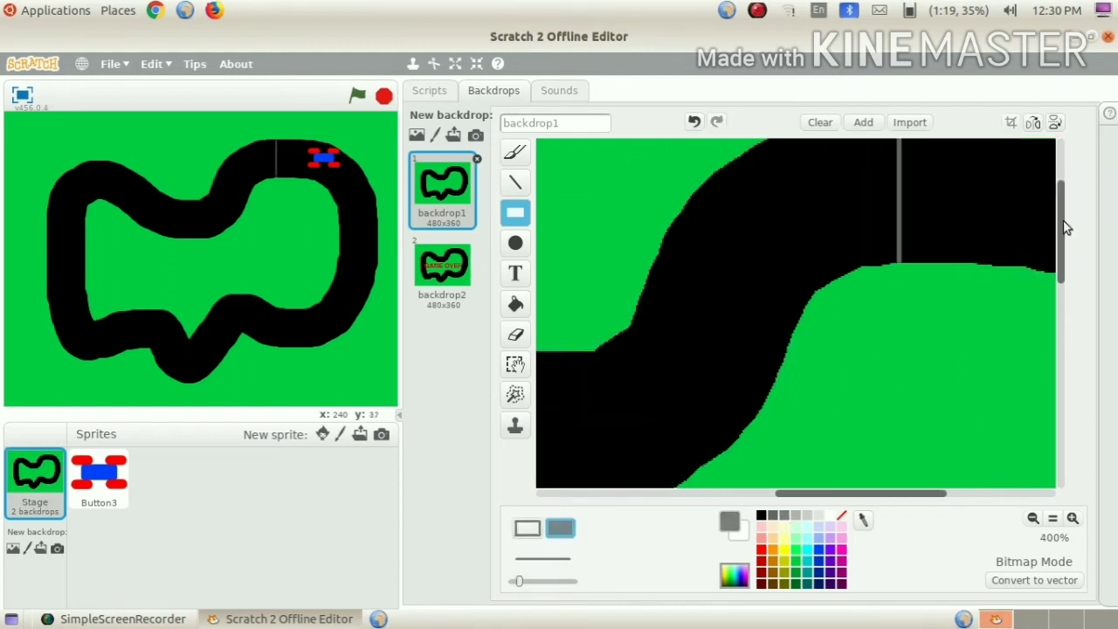
drag(1063, 225, 1062, 205)
drag(826, 209, 828, 382)
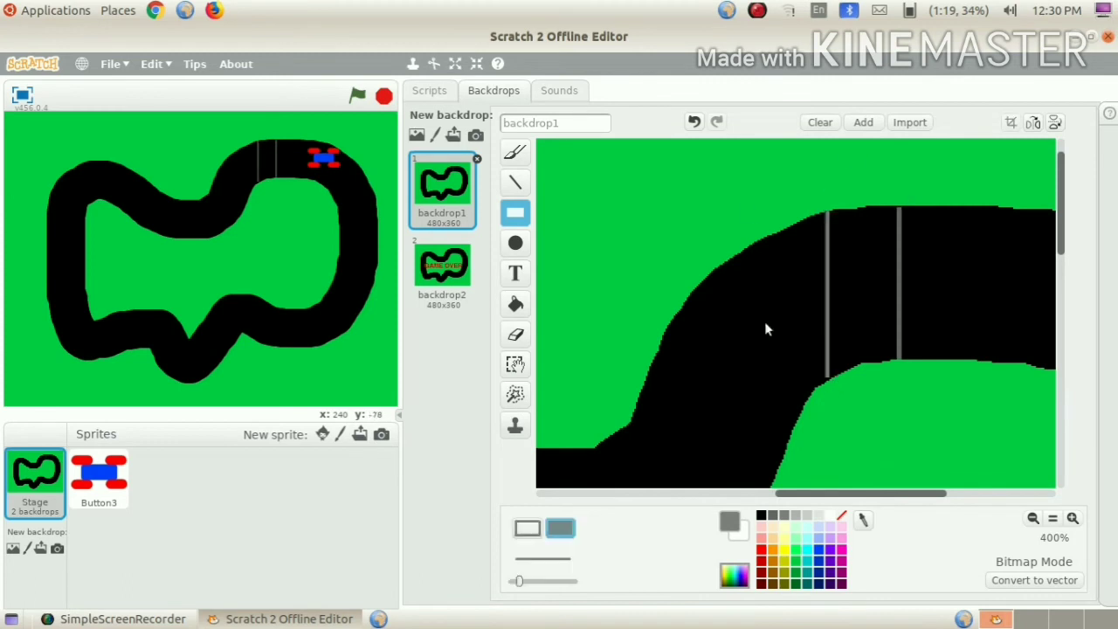
- Fill the gap between the two grey lines with white and touch up its ends along the track edges
click(838, 518)
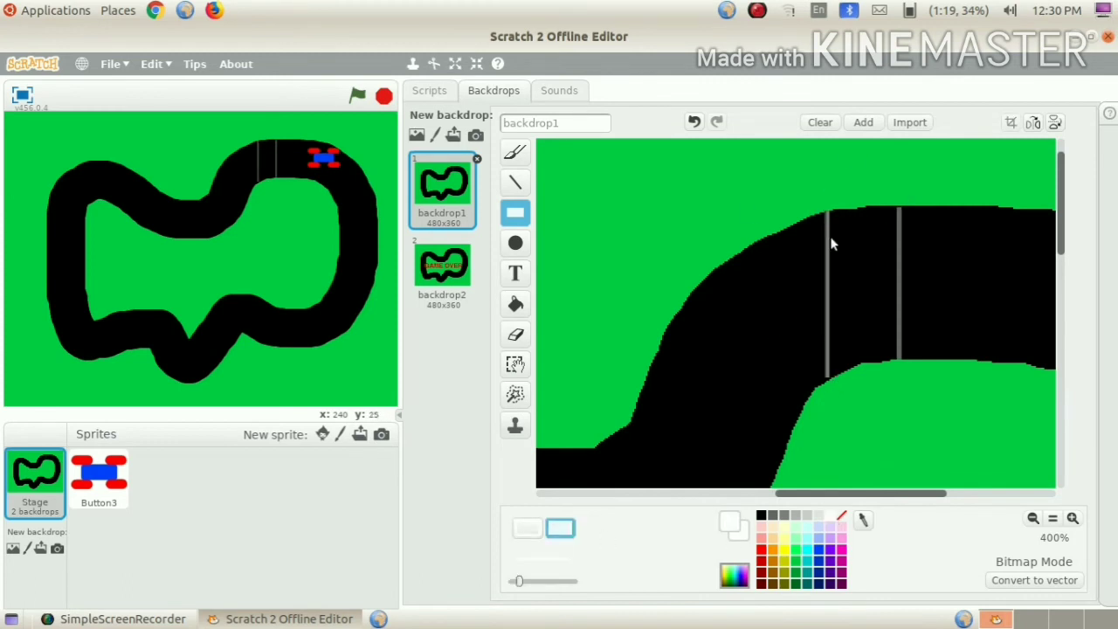
drag(830, 211, 896, 359)
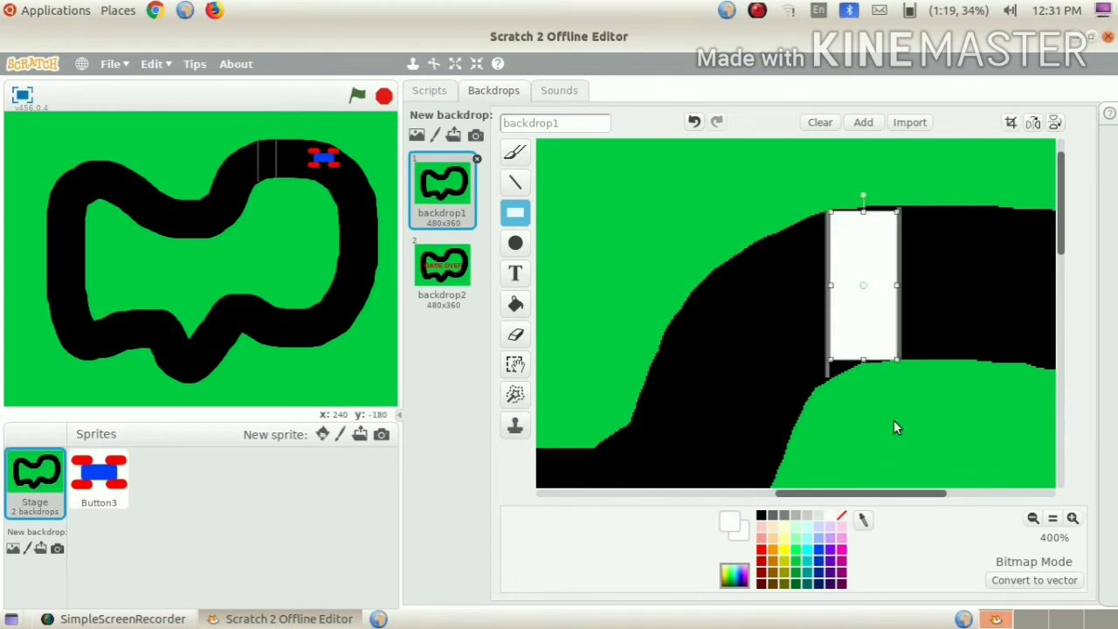
click(515, 152)
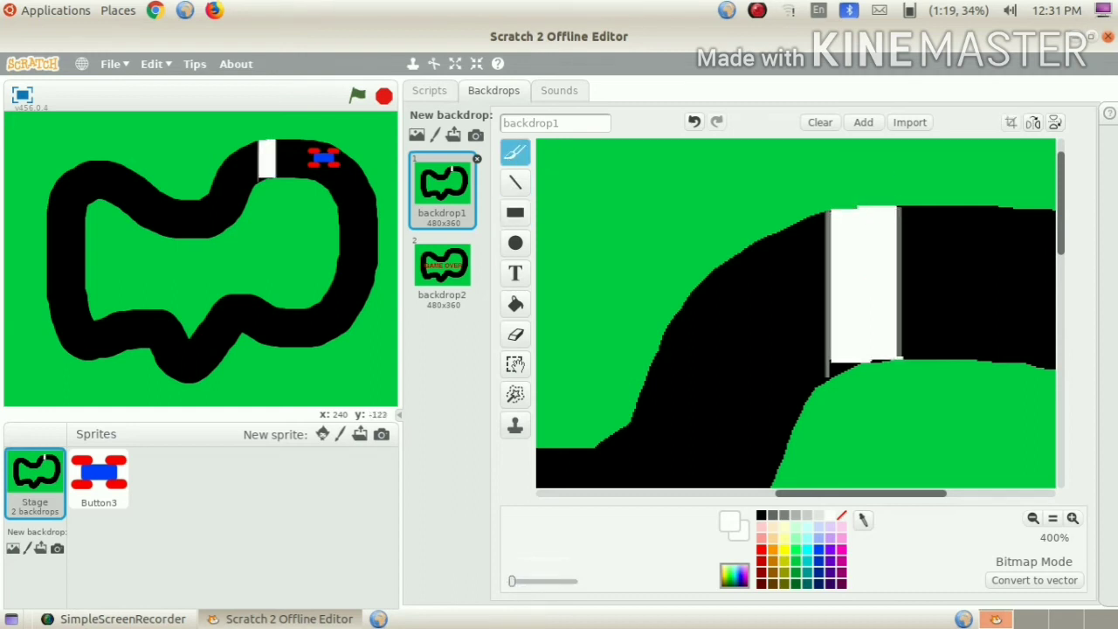
key(ctrl+z)
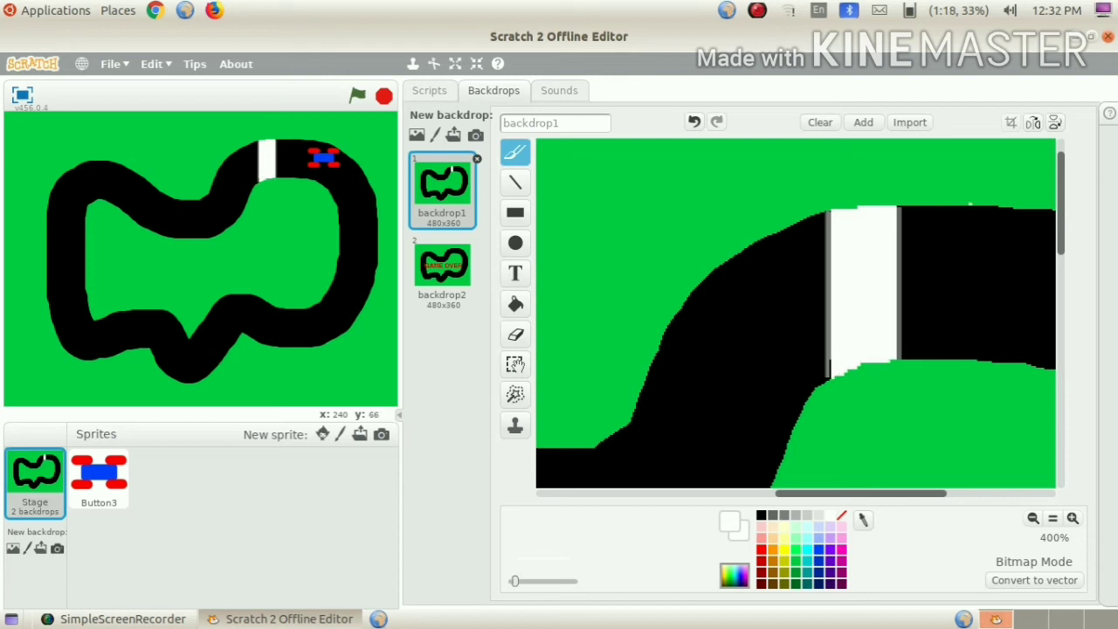
click(784, 516)
key(ctrl+z)
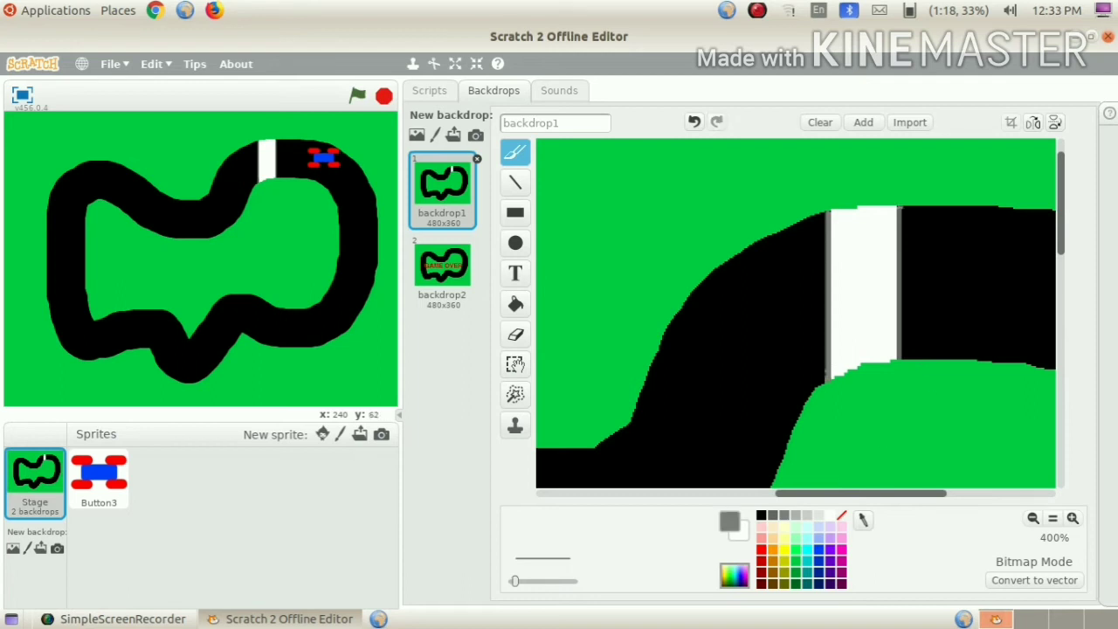
- Paint staggered black blocks in two columns over the white strip to make a checkered finish line
click(1052, 519)
click(1072, 518)
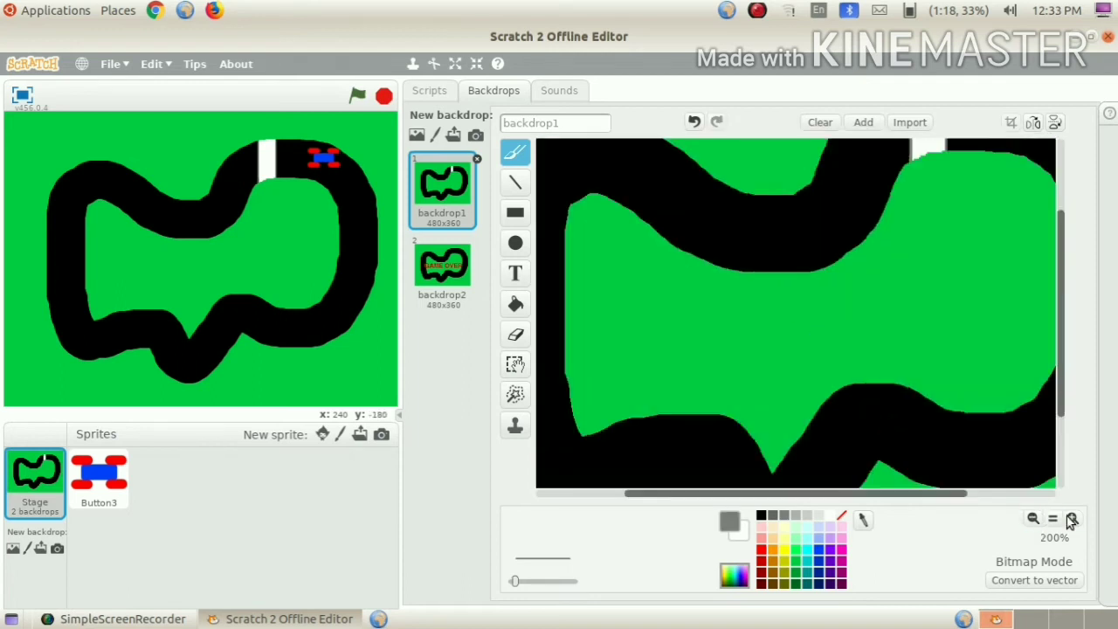
click(1072, 519)
drag(1062, 284, 1063, 157)
drag(863, 494, 975, 496)
click(761, 515)
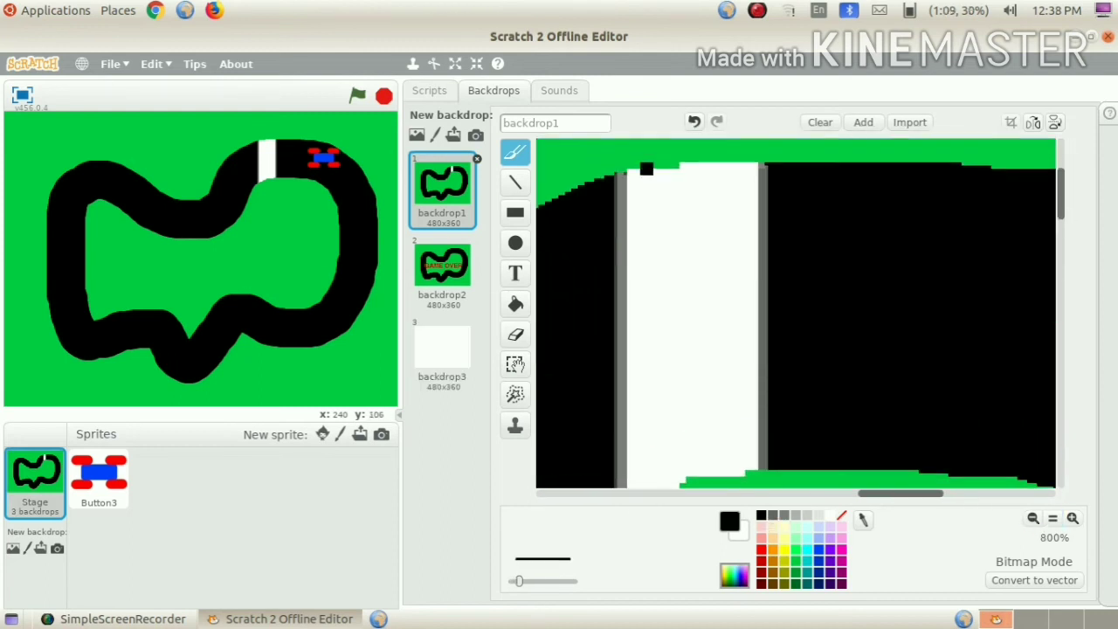
mouse_move(628, 168)
mouse_down()
mouse_move(680, 194)
mouse_move(679, 207)
mouse_move(633, 202)
mouse_up()
drag(686, 215, 752, 215)
mouse_move(686, 228)
mouse_down()
mouse_move(753, 228)
mouse_move(753, 241)
mouse_up()
drag(672, 255, 633, 254)
mouse_move(673, 267)
mouse_down()
mouse_move(633, 267)
mouse_move(633, 280)
mouse_move(753, 293)
mouse_up()
mouse_move(686, 307)
mouse_down()
mouse_move(752, 307)
mouse_move(752, 319)
mouse_up()
drag(672, 332, 633, 332)
mouse_move(633, 346)
mouse_down()
mouse_move(667, 346)
mouse_move(633, 358)
mouse_move(752, 372)
mouse_up()
drag(753, 385, 686, 385)
mouse_move(686, 398)
mouse_down()
mouse_move(752, 398)
mouse_move(633, 411)
mouse_up()
key(ctrl+z)
mouse_move(627, 417)
mouse_down()
mouse_move(672, 424)
mouse_move(633, 437)
mouse_move(753, 450)
mouse_up()
key(ctrl+z)
mouse_move(753, 463)
mouse_down()
mouse_move(686, 463)
mouse_move(739, 470)
mouse_up()
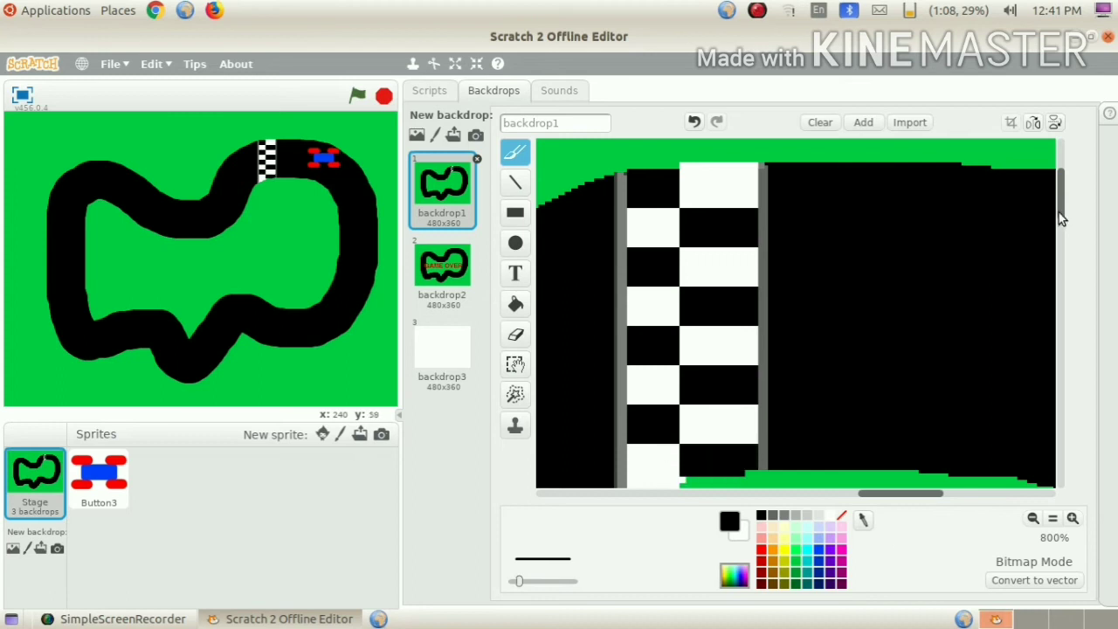
- Paint the last black check at the lower end of the finish line, along the inner grass edge
drag(1060, 212, 1060, 240)
drag(633, 309, 673, 301)
drag(673, 295, 633, 295)
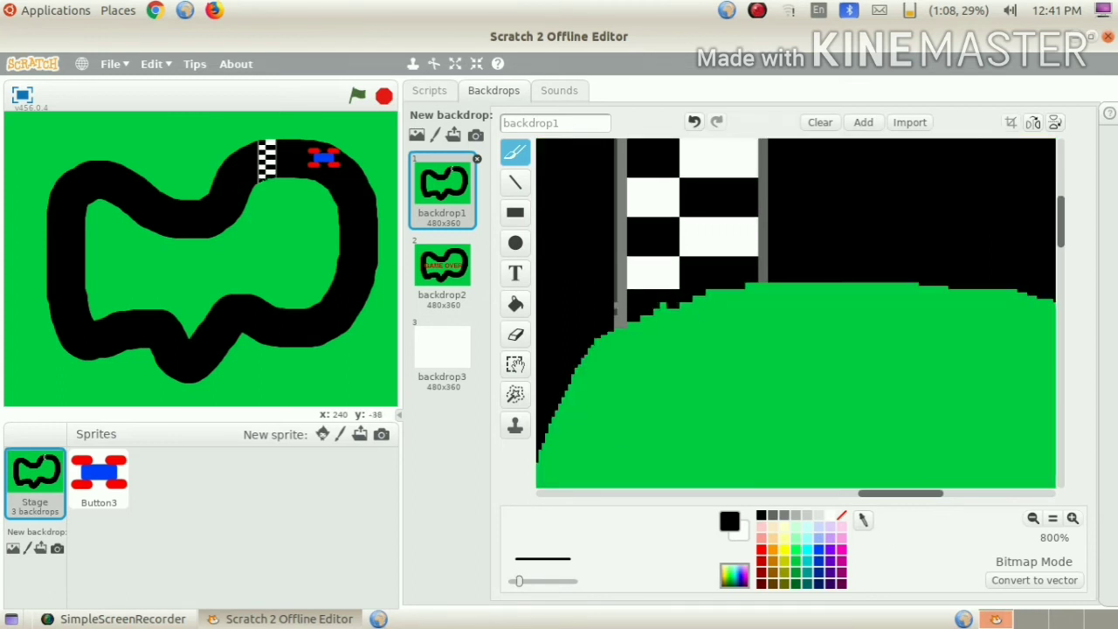
drag(1064, 214, 1064, 193)
click(1052, 519)
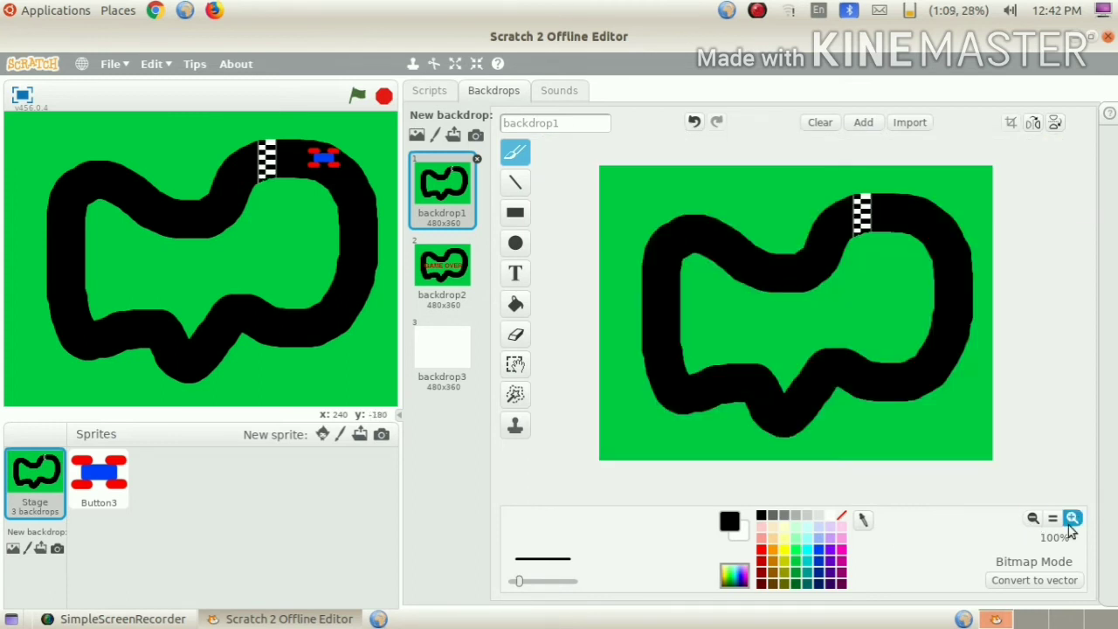
- Refine the finish line on backdrop1 into a finer pattern of small black and white squares
click(1072, 520)
click(1072, 520)
click(1072, 519)
drag(1062, 335, 1071, 260)
drag(795, 494, 885, 493)
drag(1061, 234, 1061, 196)
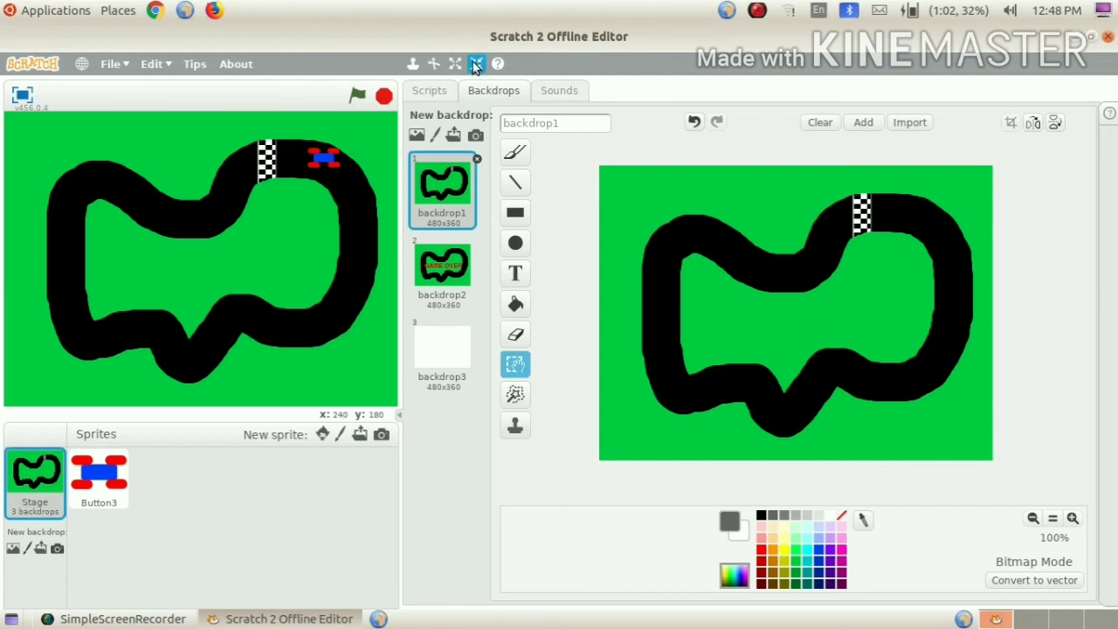
- In the car's scripts, build an if block with a touching color condition set to the finish line's grey
click(429, 90)
click(99, 479)
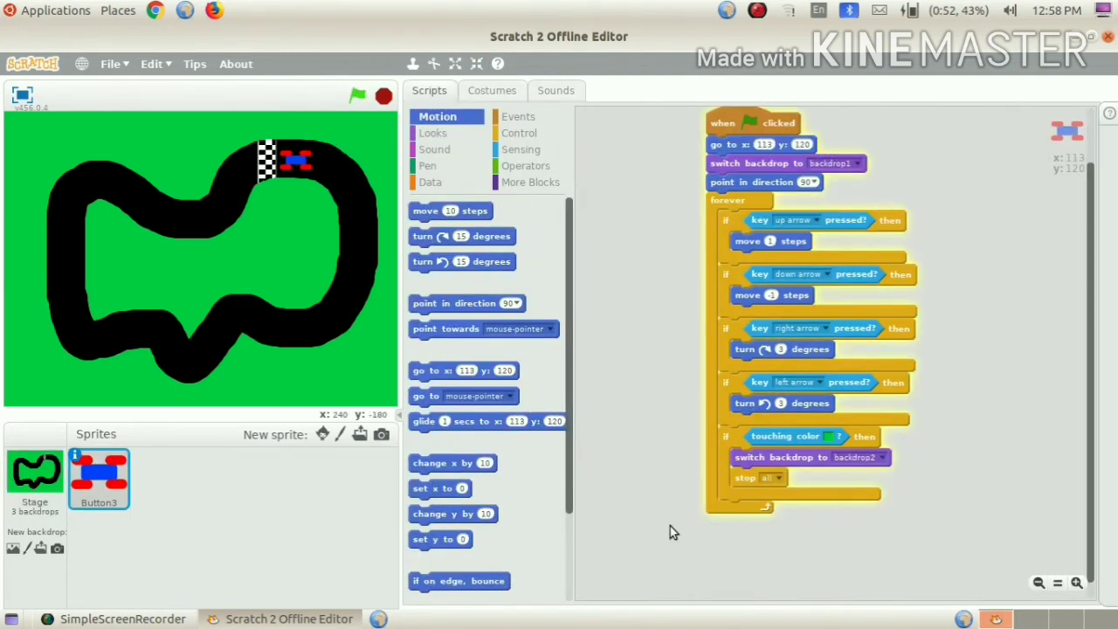
click(518, 116)
click(521, 133)
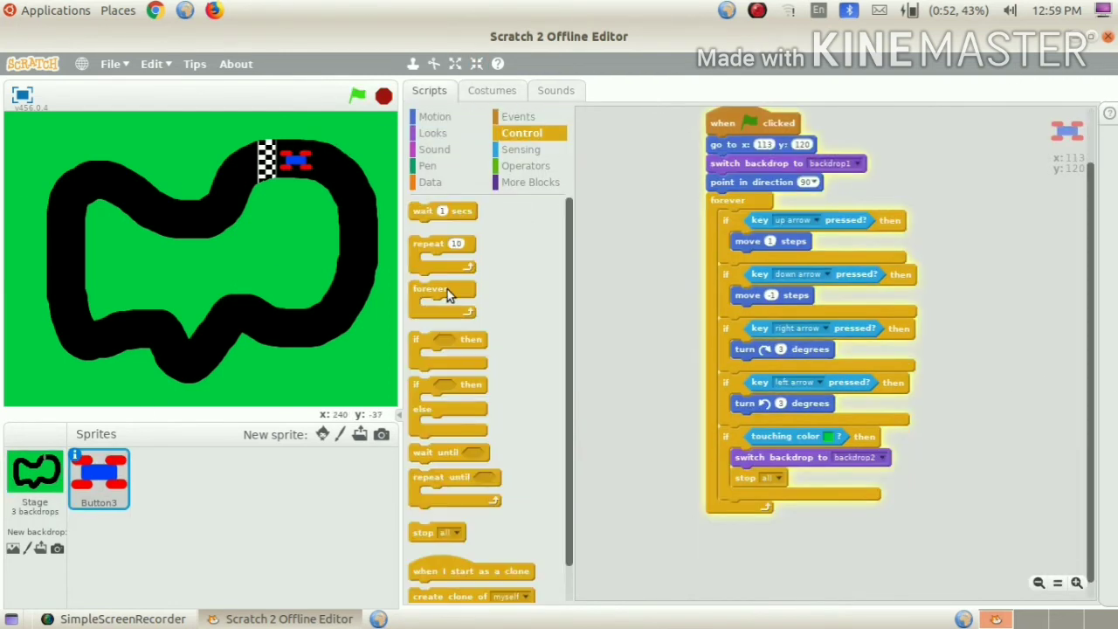
drag(461, 339, 643, 302)
click(521, 150)
drag(437, 232, 651, 308)
click(705, 300)
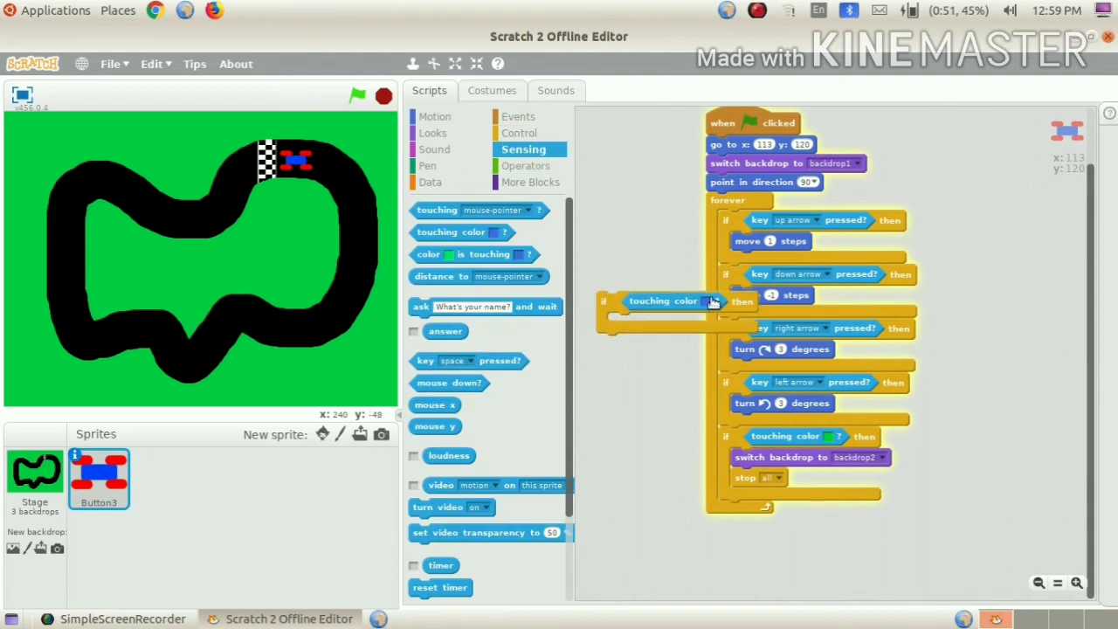
click(281, 179)
- Put go to x: 113 y: 120 inside the grey color check and have the check at the end of the forever loop
click(437, 117)
drag(436, 373, 751, 517)
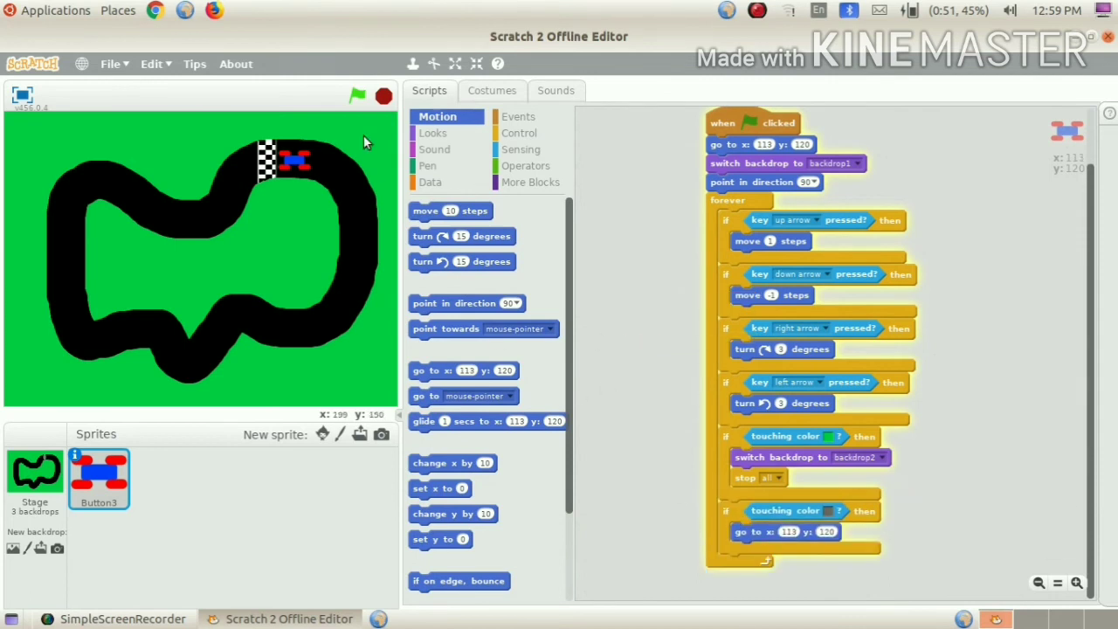
drag(308, 162, 309, 162)
- Build another if block with a touching color condition beside the car's script and start picking its color
click(520, 132)
drag(424, 342, 604, 305)
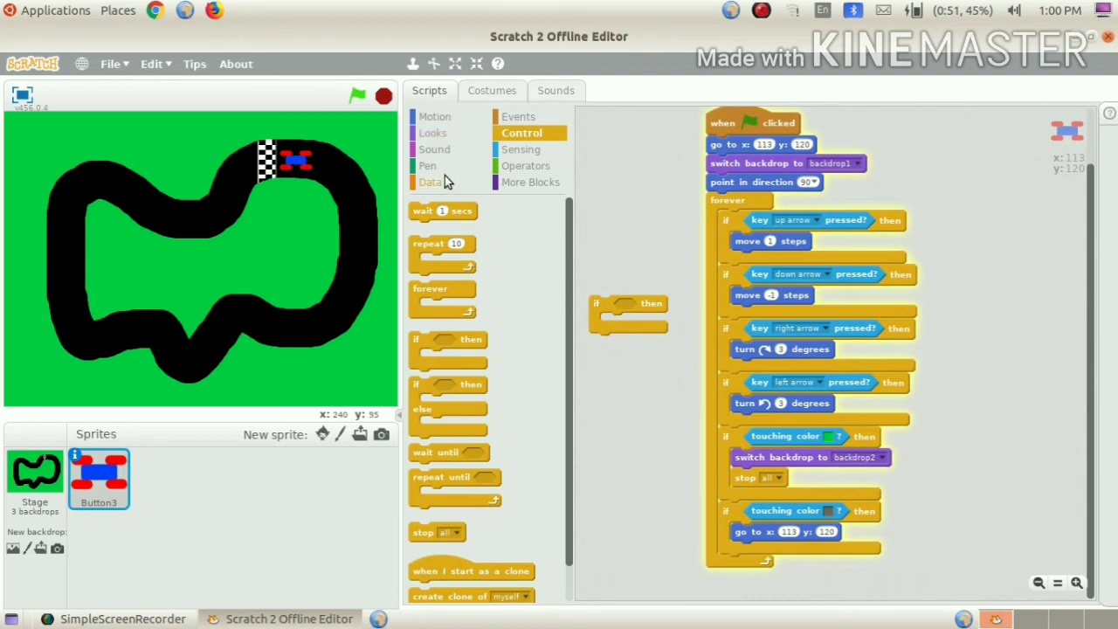
click(520, 149)
drag(494, 232, 698, 311)
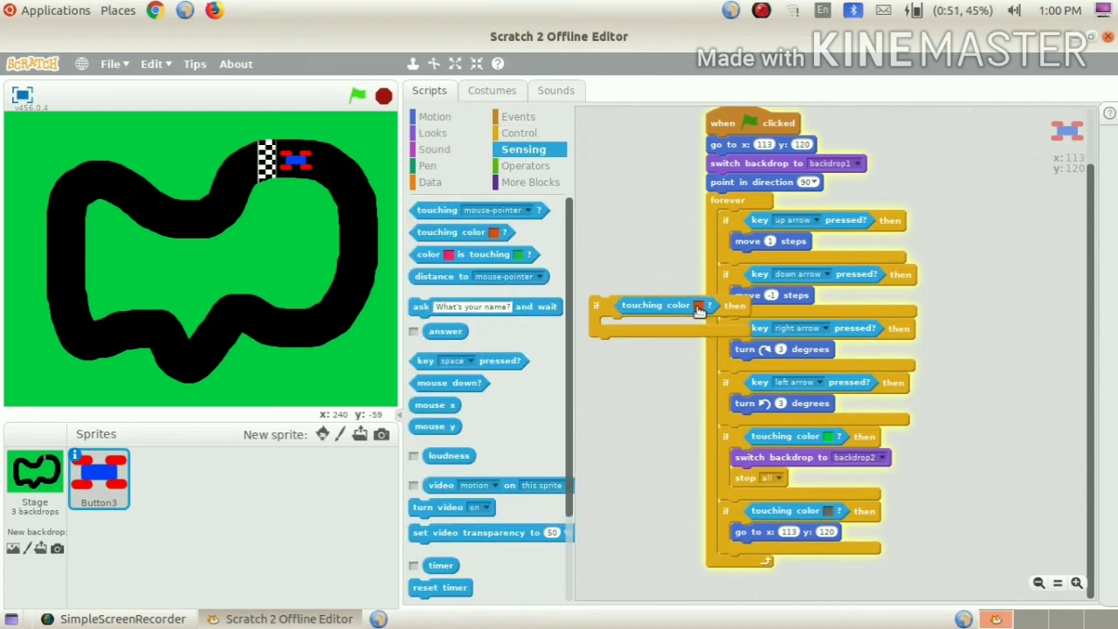
click(698, 310)
- Duplicate the stage's backdrop1, including its finish line, to create backdrop3
click(35, 476)
click(493, 90)
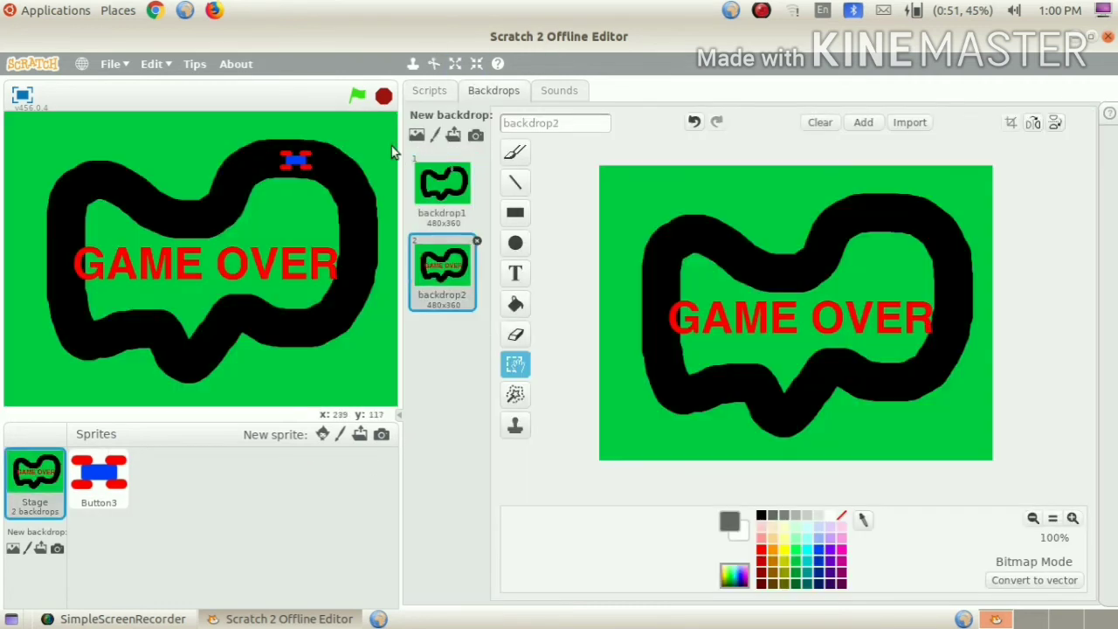
click(442, 185)
click(413, 64)
click(441, 185)
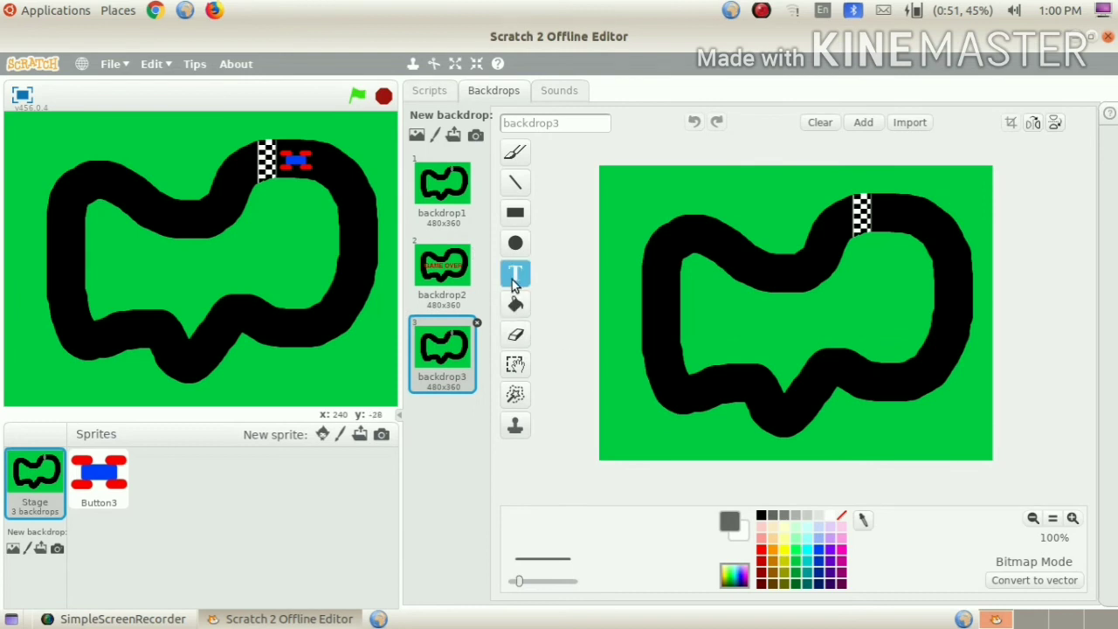
- Start a text entry on backdrop3 with the Text tool, set its color to white and rename the backdrop D
click(762, 551)
click(516, 273)
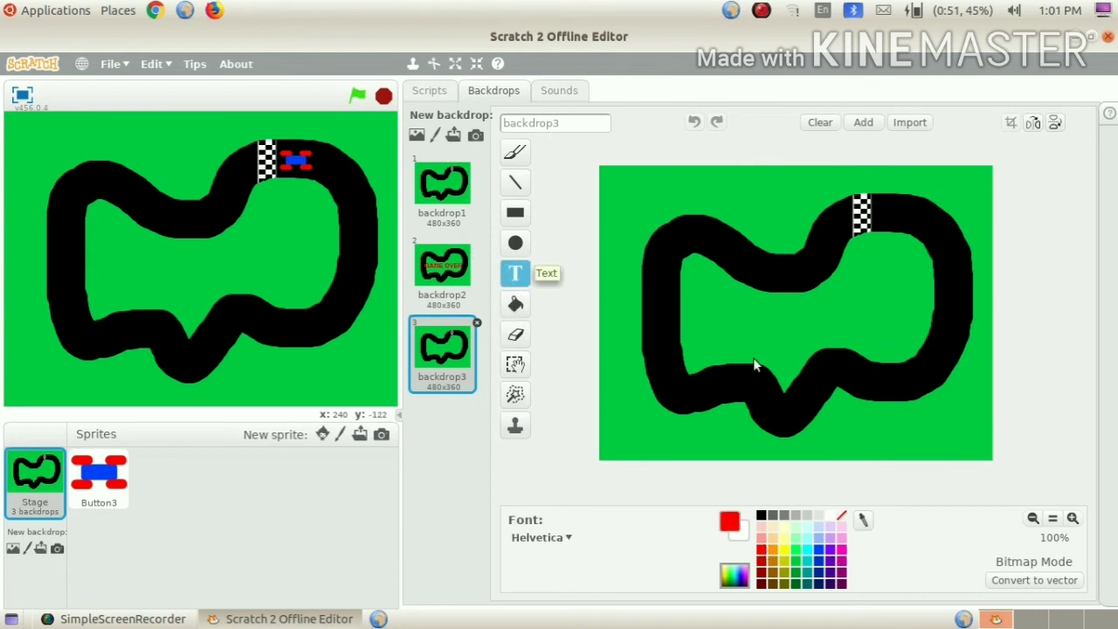
click(723, 315)
click(830, 516)
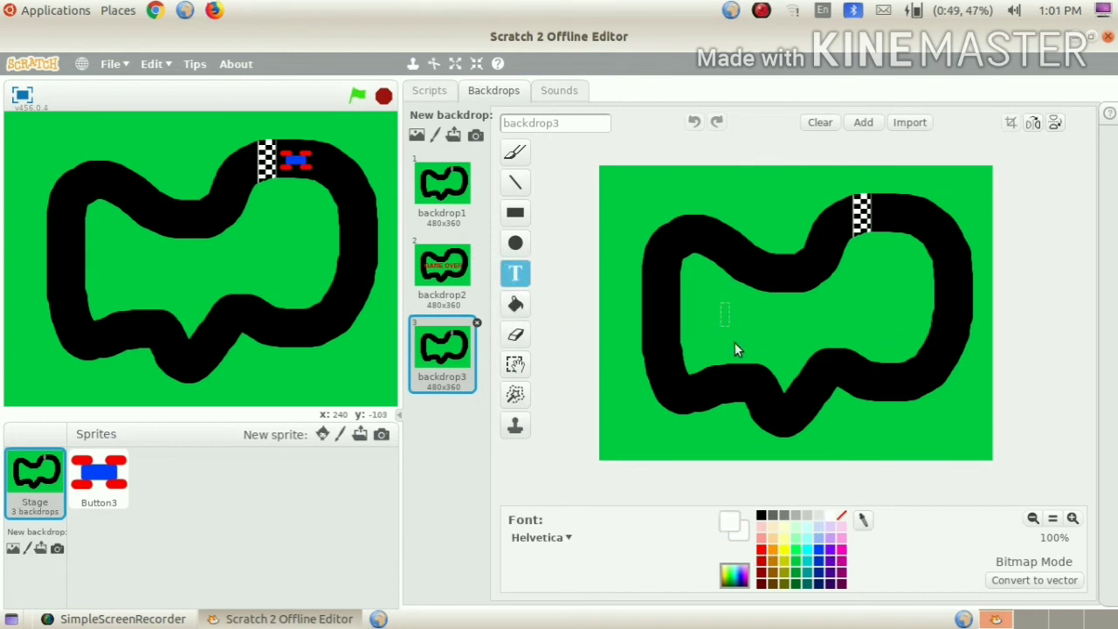
text(D)
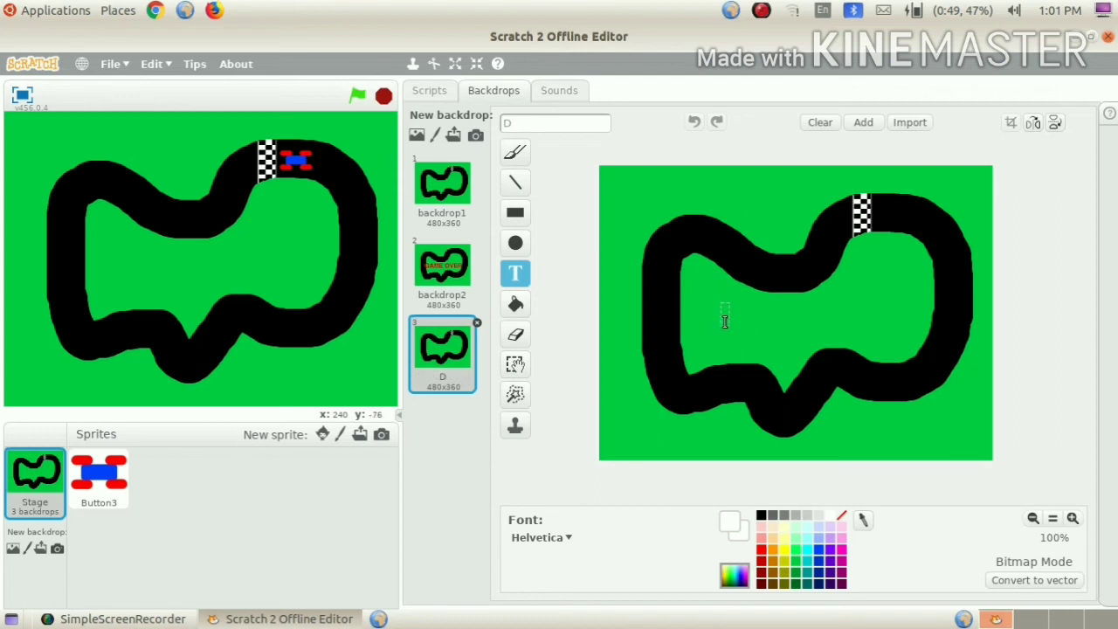
- Try to add enlarged white FINISH text across the upper dip of the track, and undo it
text(FINISH)
click(802, 320)
drag(793, 315, 804, 251)
click(717, 289)
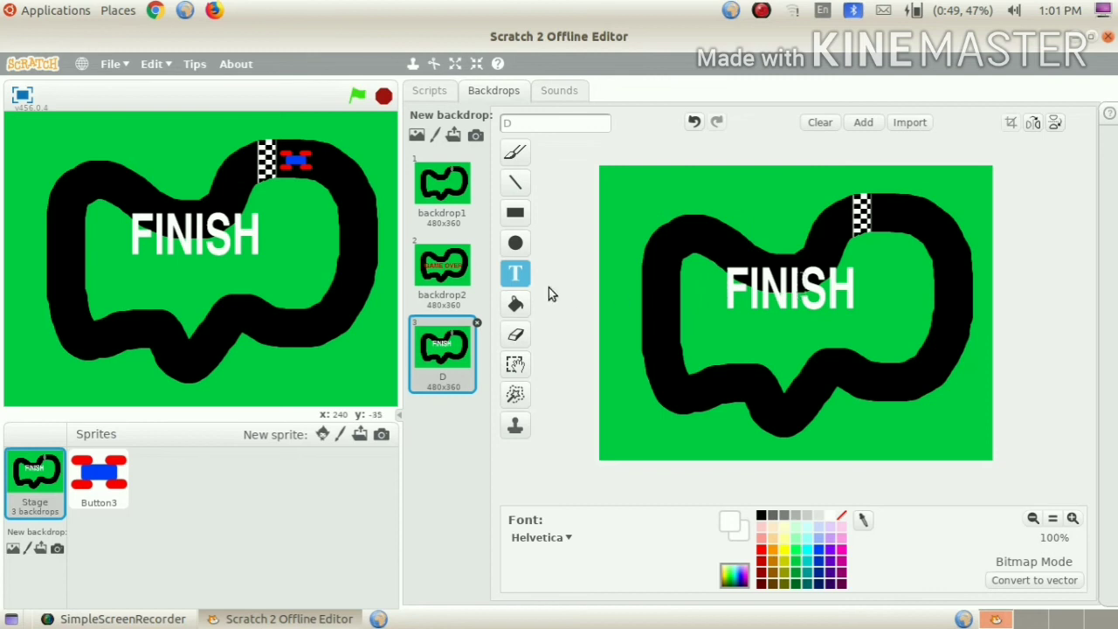
key(ctrl+z)
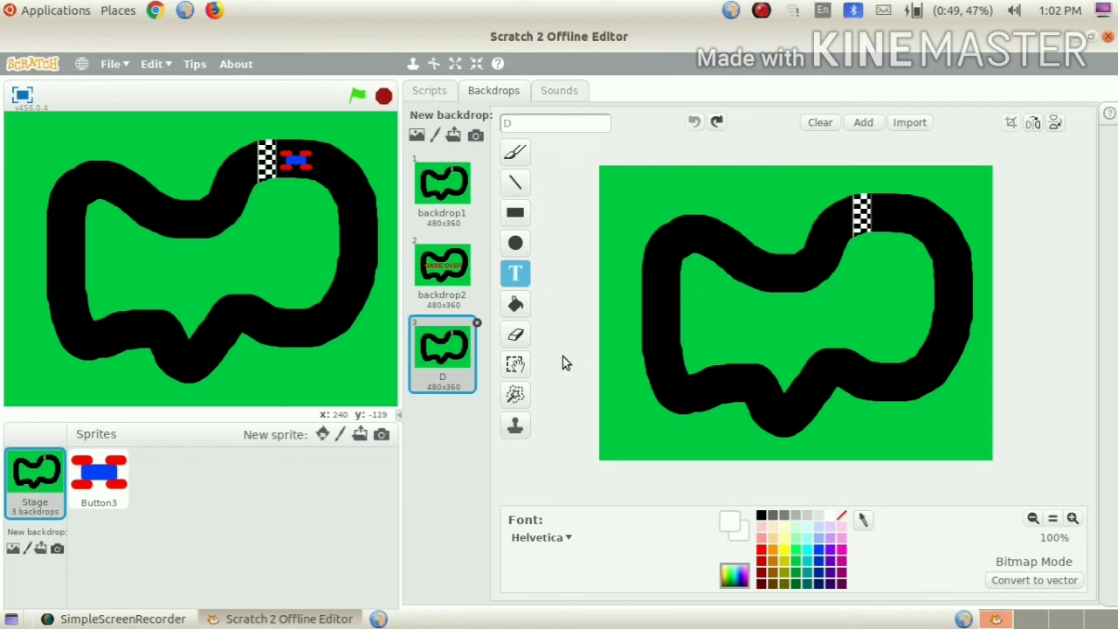
- Write FINISH in white inside the track loop on backdrop D, enlarge it and center it in the green area
click(723, 315)
text(FINISH)
click(826, 326)
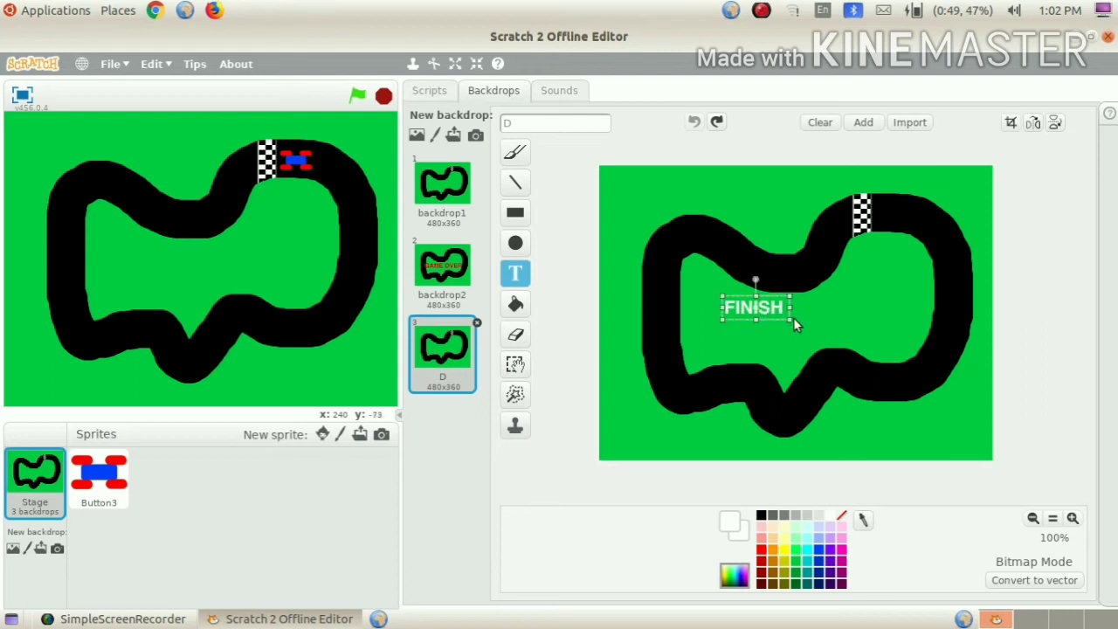
drag(791, 320, 878, 351)
drag(797, 325, 807, 327)
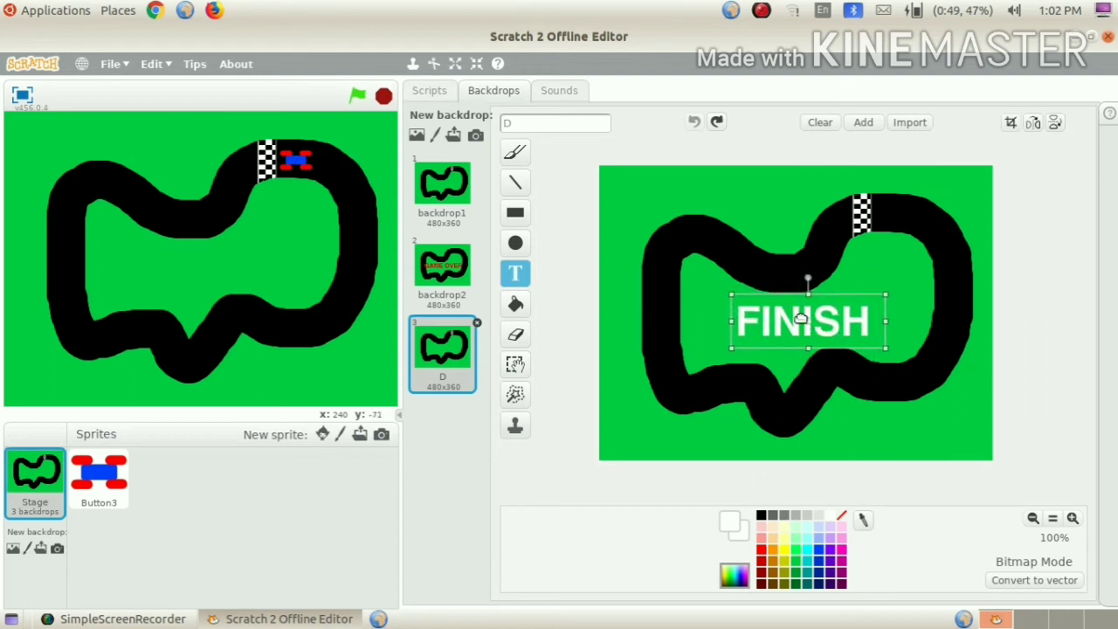
mouse_move(800, 320)
mouse_down()
mouse_move(803, 295)
mouse_move(771, 264)
mouse_move(860, 225)
mouse_move(861, 313)
mouse_move(810, 299)
mouse_move(814, 321)
mouse_up()
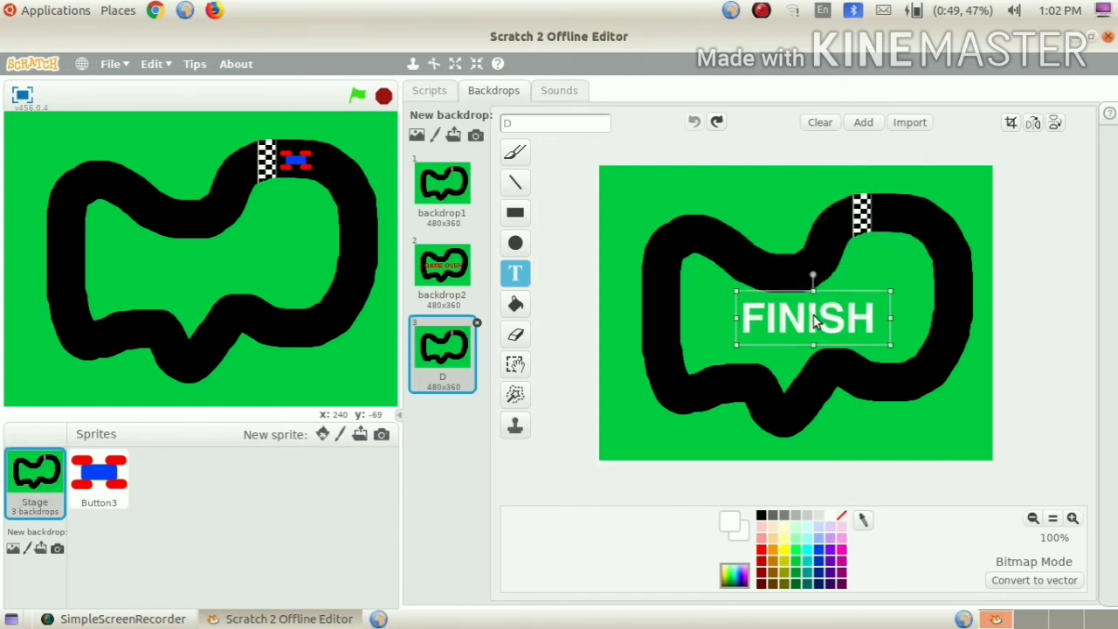
click(722, 418)
- In the car's script, put switch backdrop to D inside the loose grey color check and have the check end the forever loop
click(428, 90)
click(98, 476)
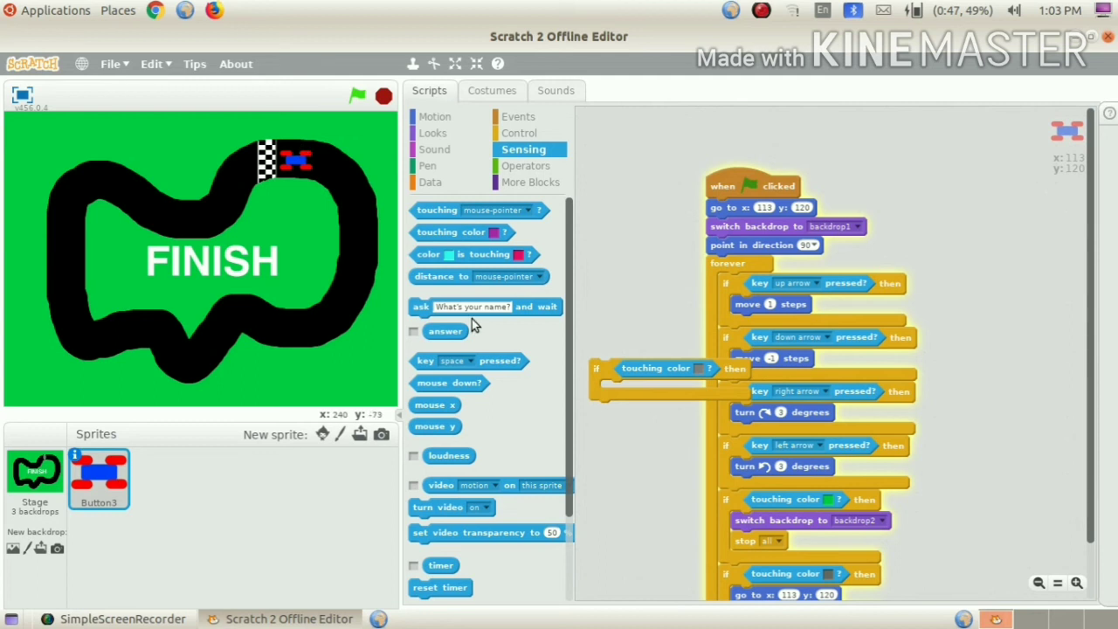
click(430, 132)
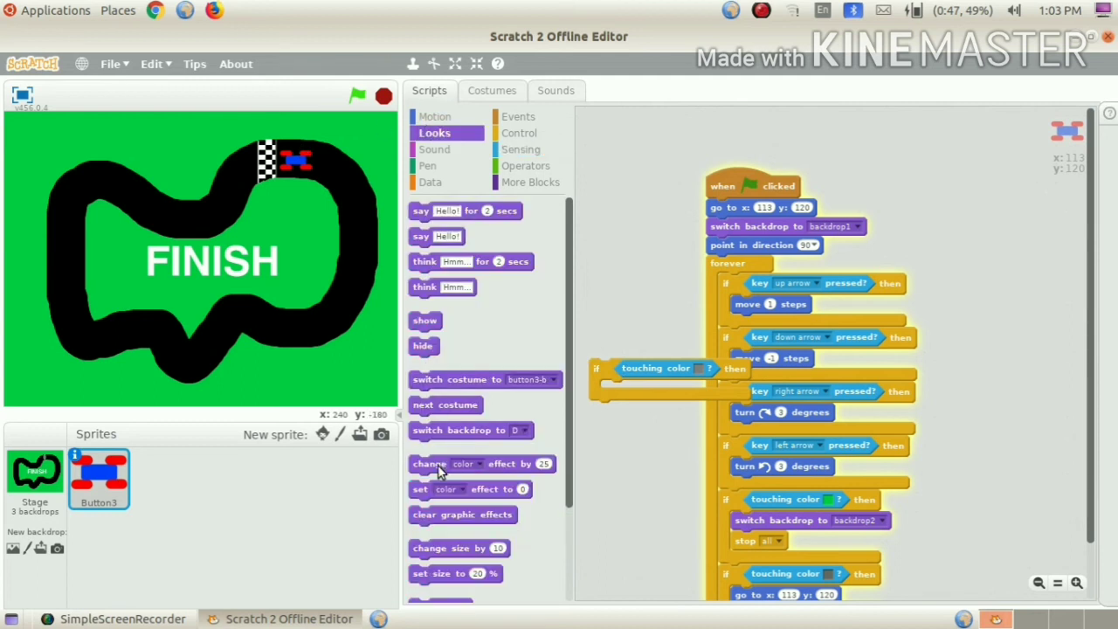
scroll(436, 524, down, 2)
scroll(447, 541, down, 1)
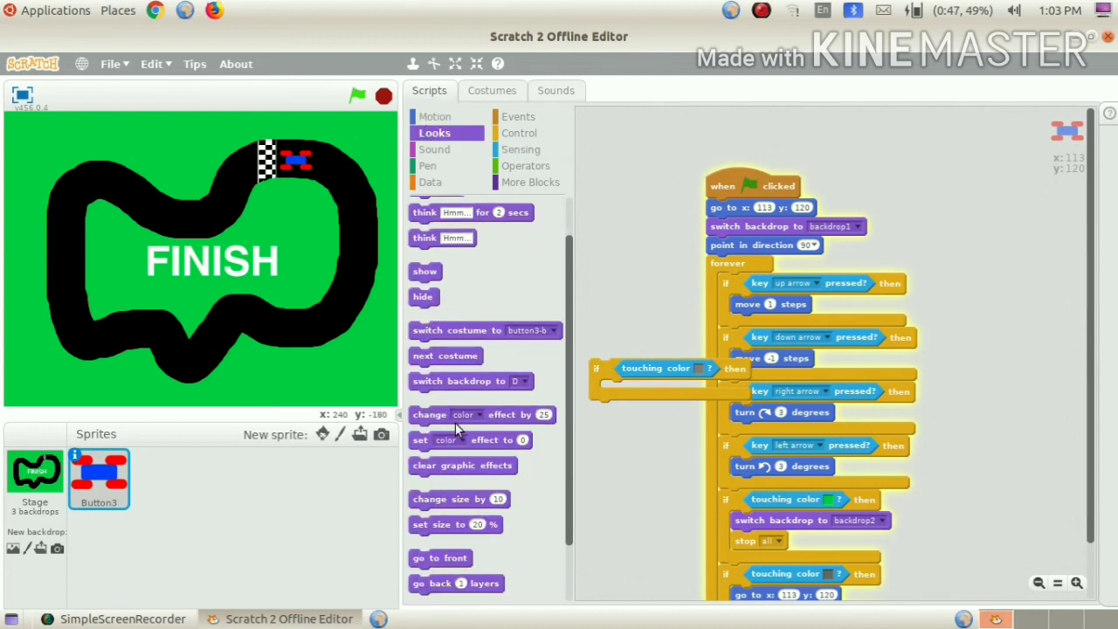
scroll(434, 426, up, 2)
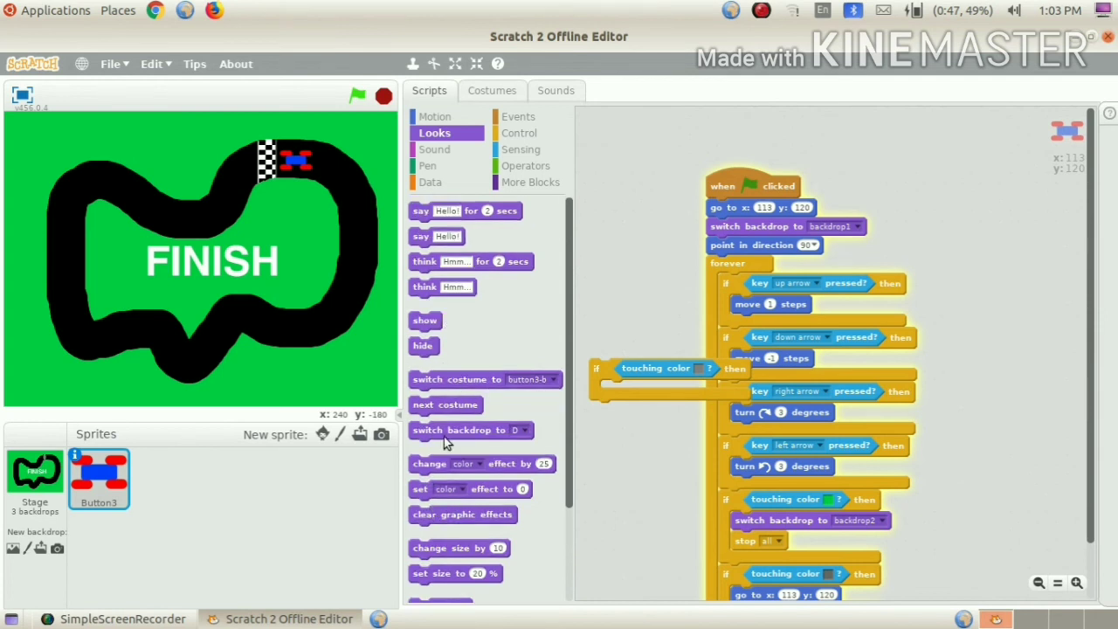
drag(440, 439, 768, 576)
- Run the game and drive the car a full lap around the track and across the finish line
key(Up)
key(Right)
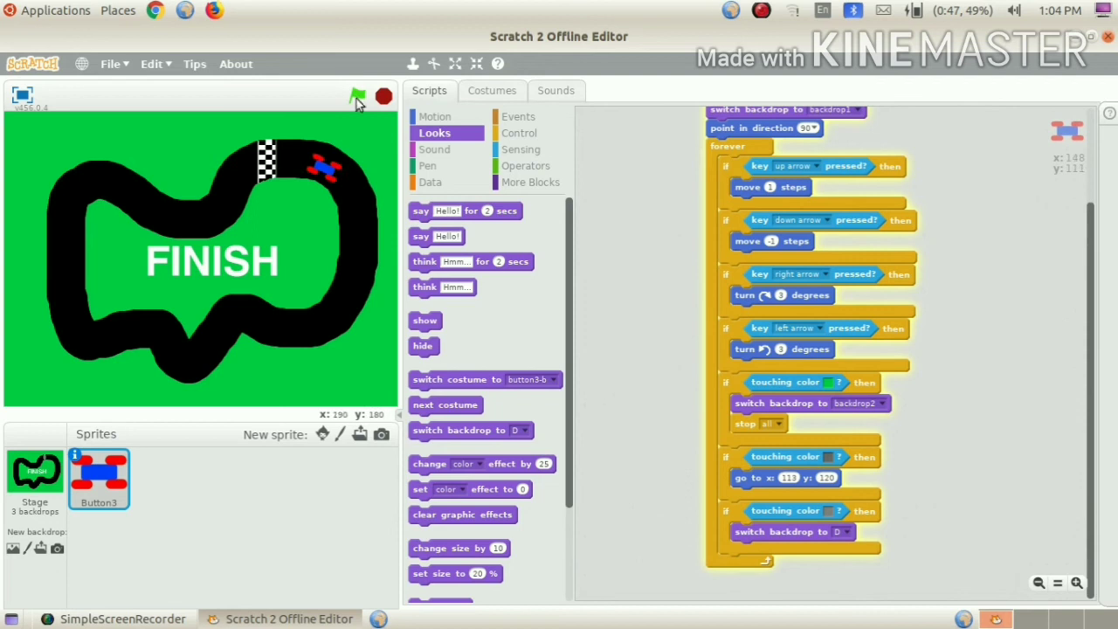
click(357, 99)
key(Up)
key(Up)
key(Right)
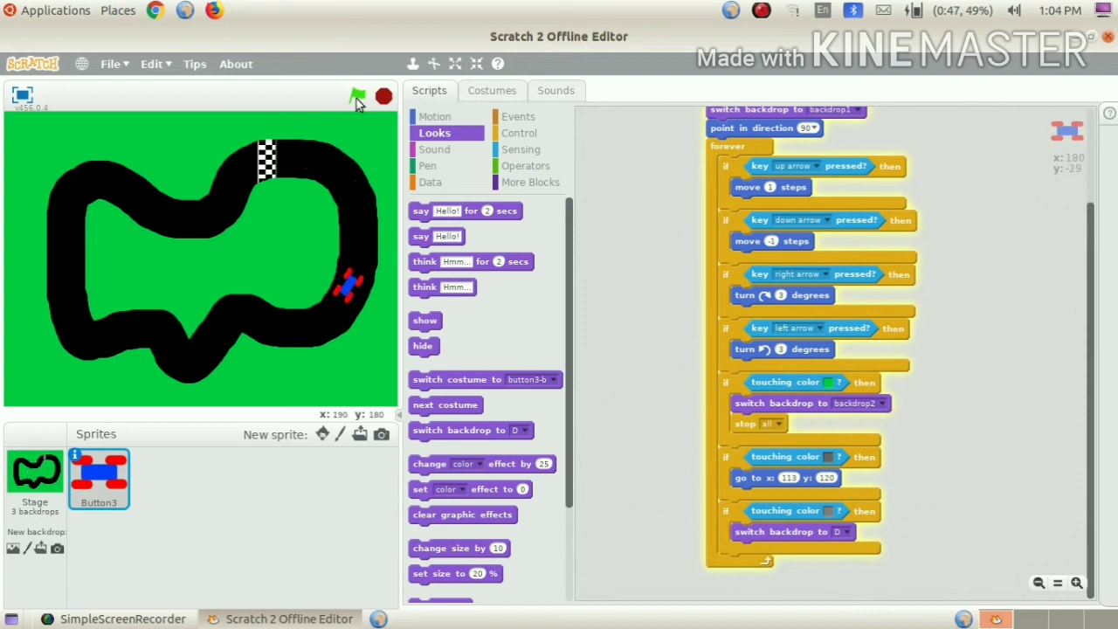
key(Up)
key(Right)
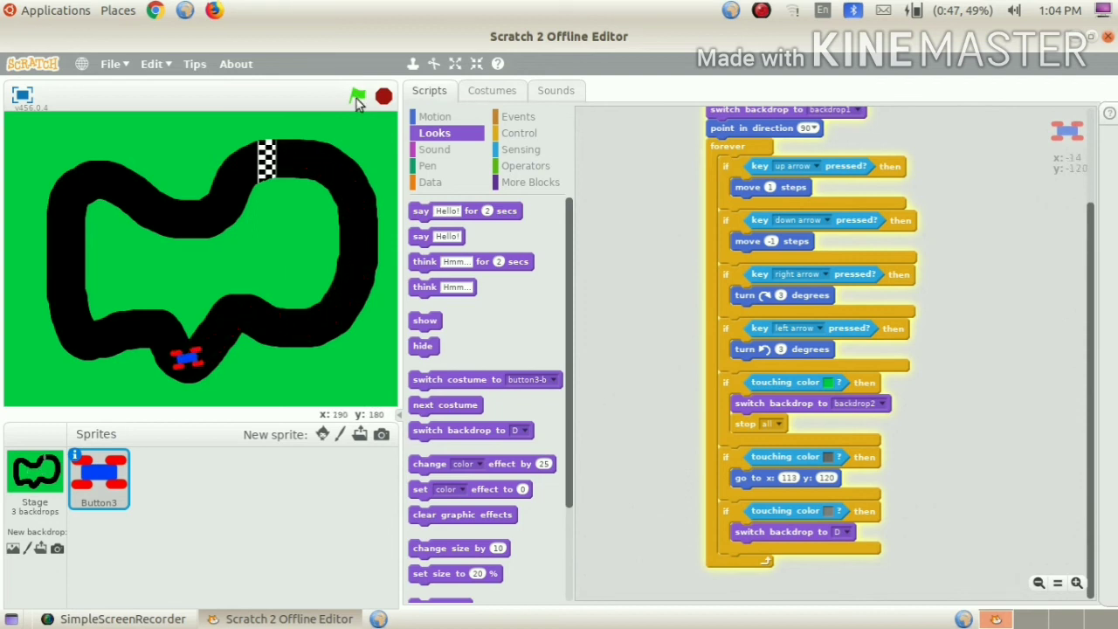
key(Up)
key(Right)
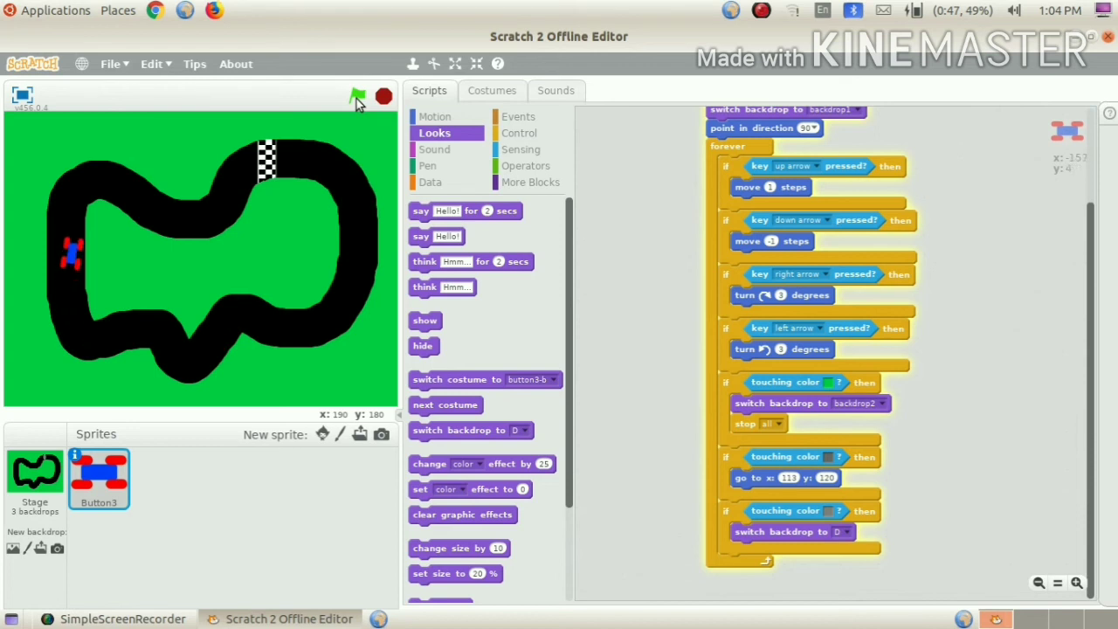
key(Up)
key(Right)
key(Up)
key(Left)
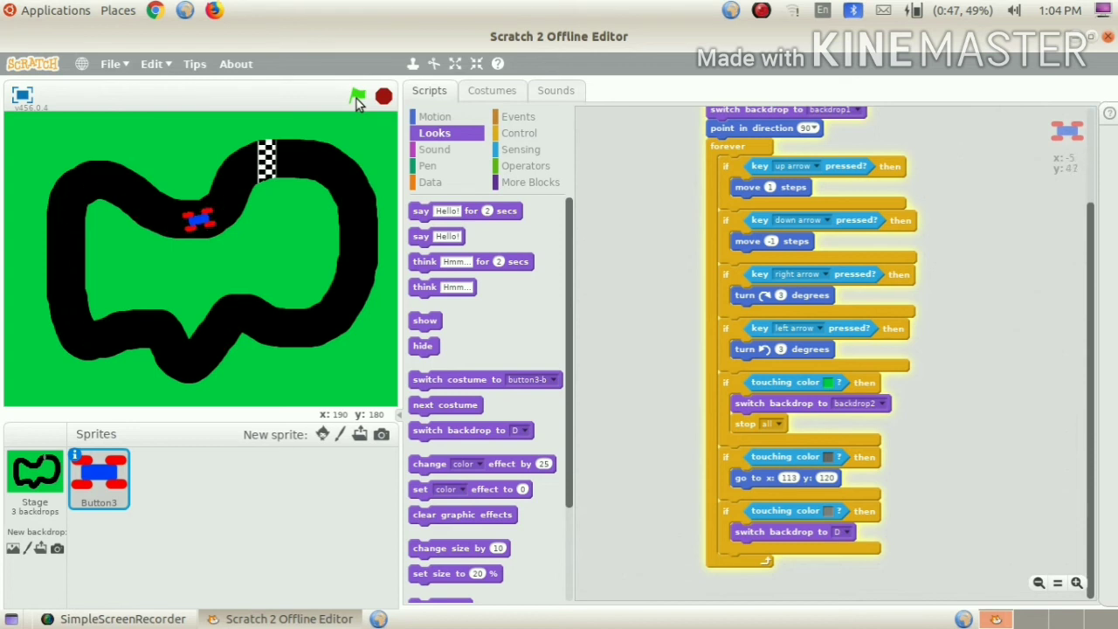
key(Right)
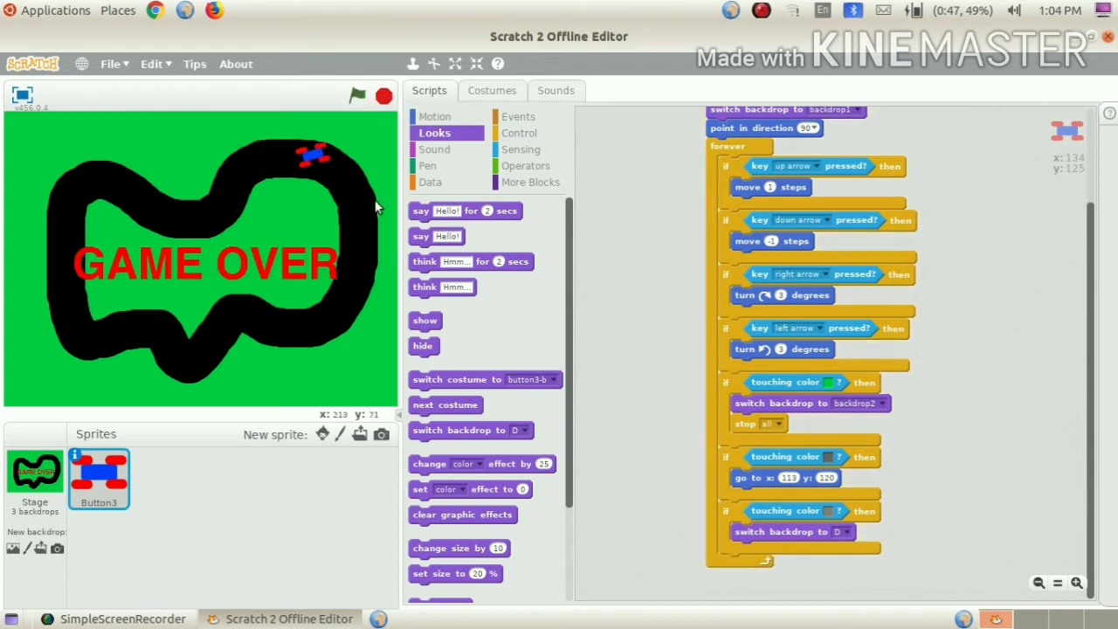
- Restart the game and move the car just before the finish line to test the crossing
click(356, 98)
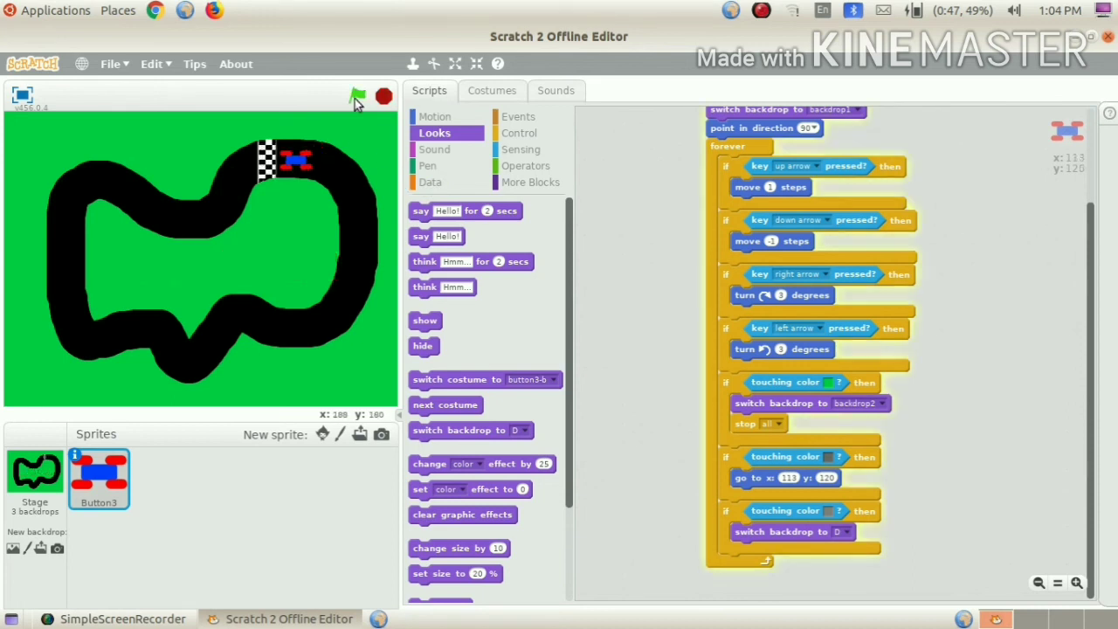
click(118, 473)
drag(294, 162, 249, 166)
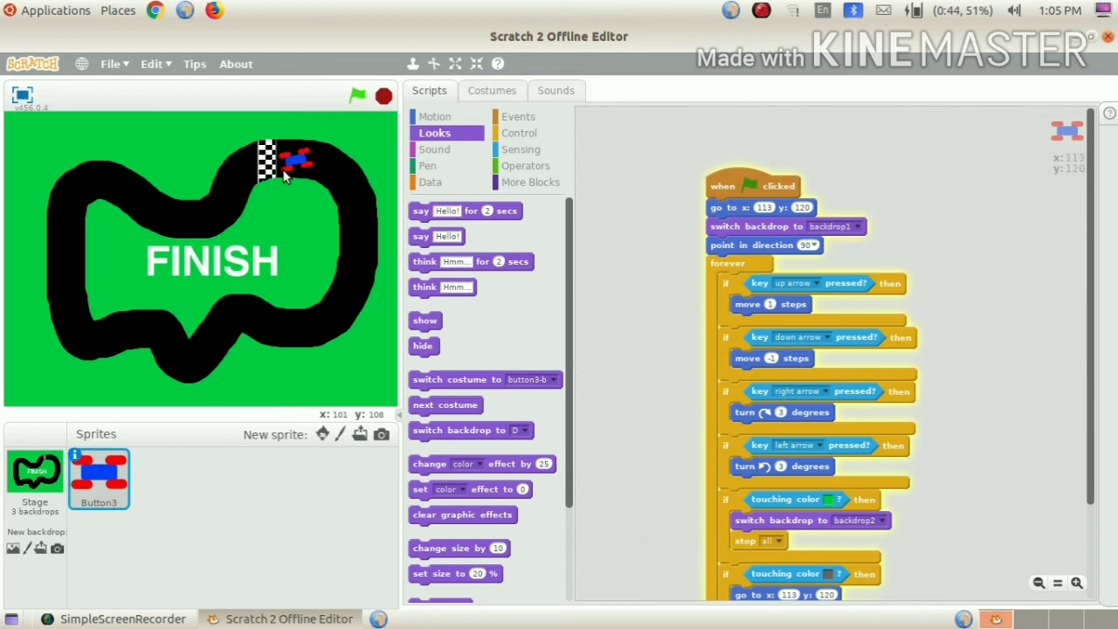
- Add a stop all block under switch backdrop to D in the last grey color check
scroll(748, 492, down, 3)
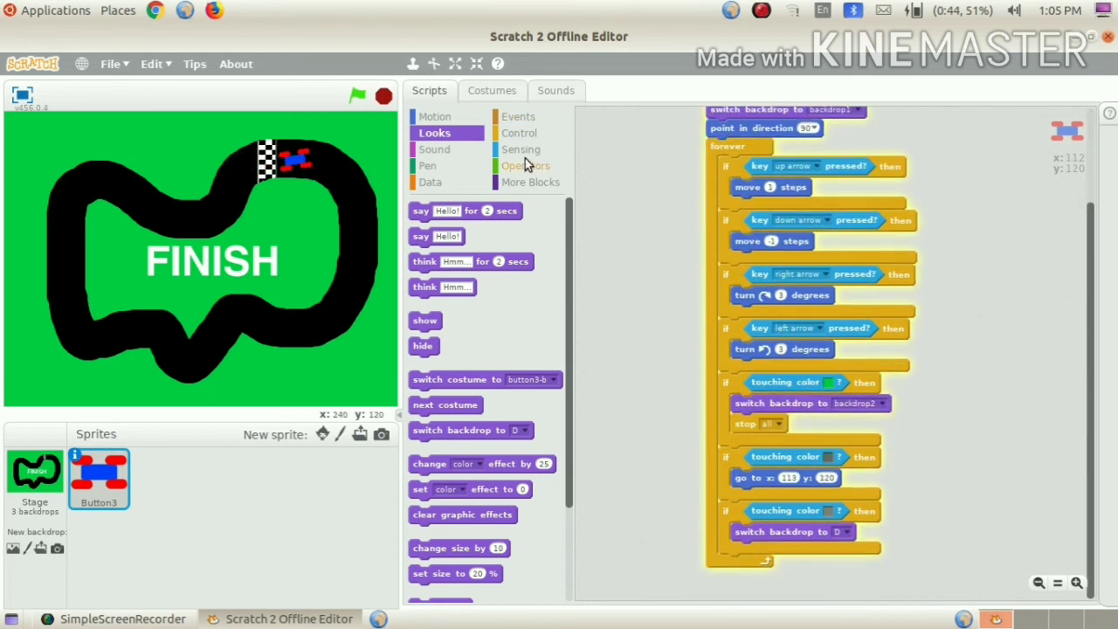
click(519, 132)
drag(764, 358, 756, 547)
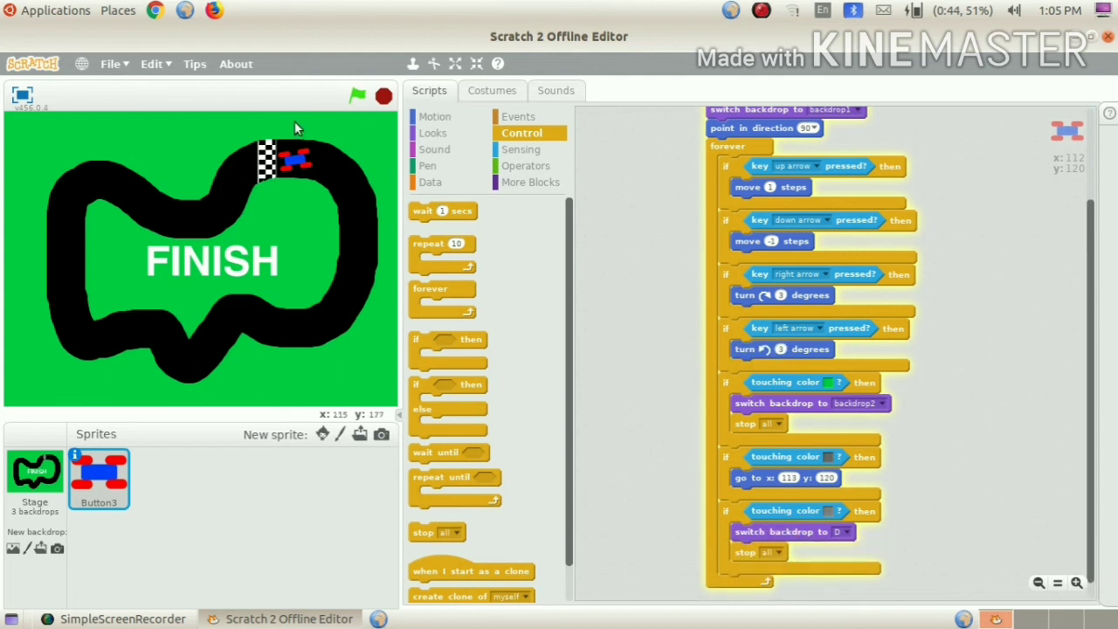
- Test the stop at the finish by restarting the game, placing the car before the line and driving it across
key(Up)
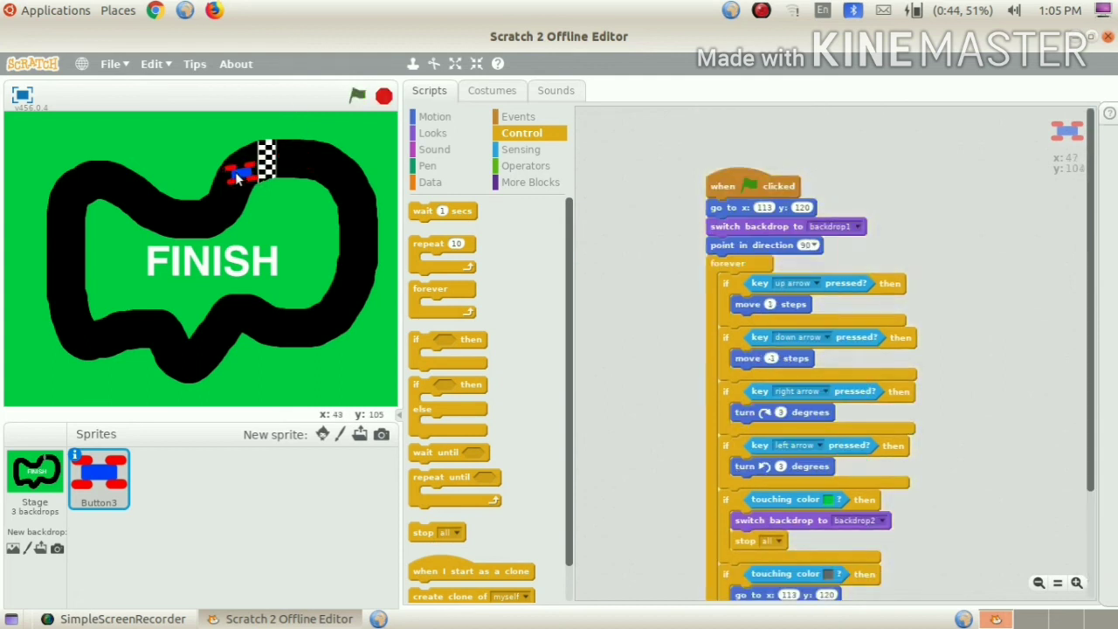
click(358, 95)
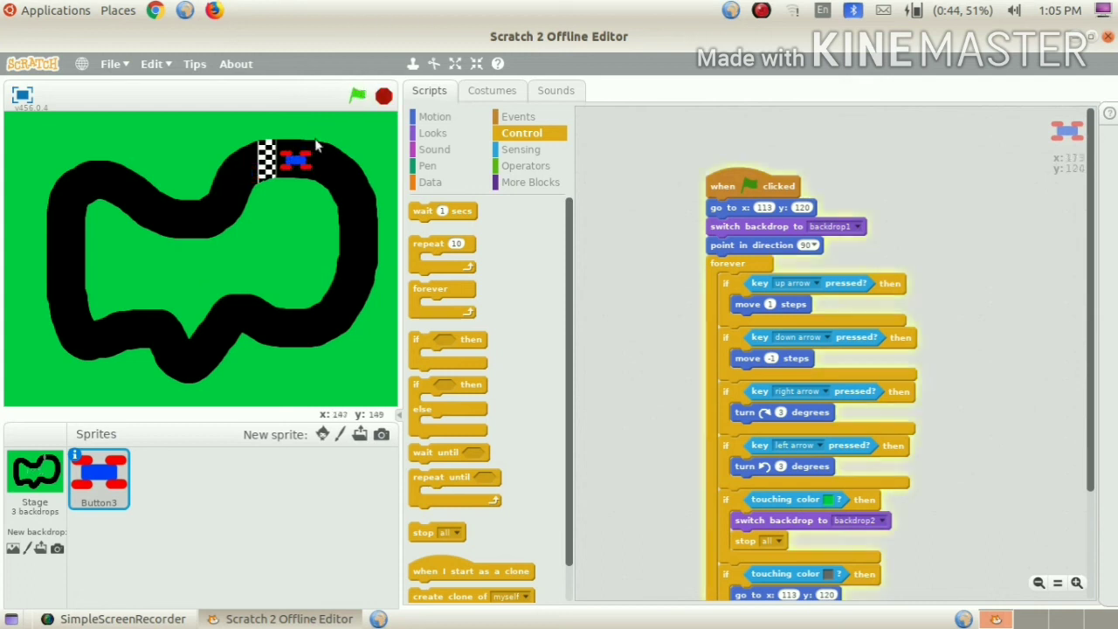
drag(293, 158, 192, 215)
key(Up)
key(Left)
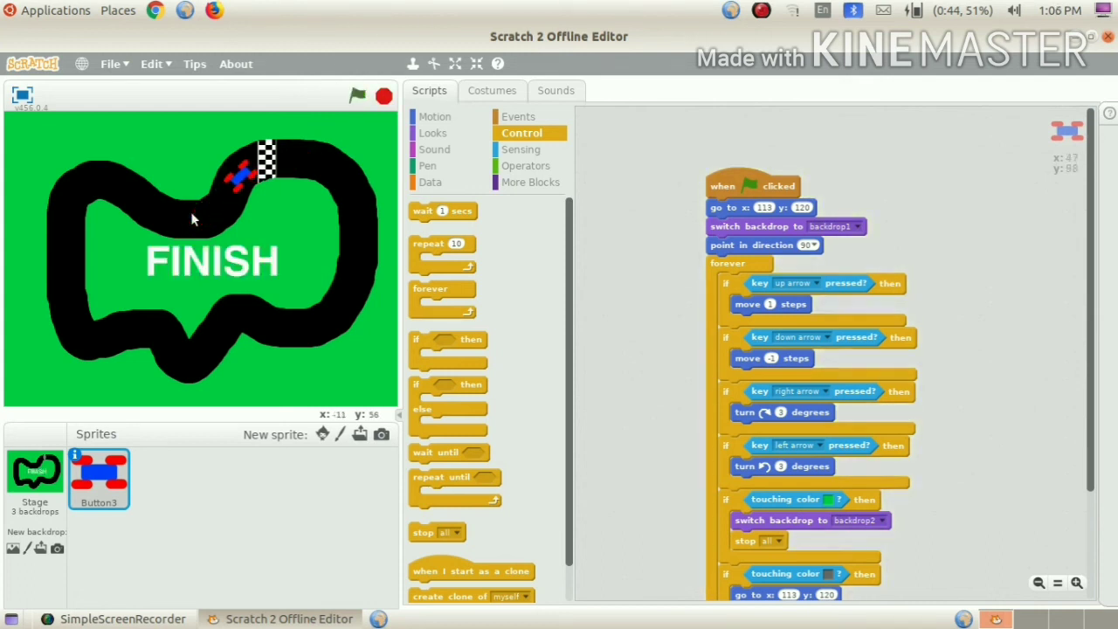
- Place the car on the finish line at x: 79 y: 117 and set its direction to 90° in the sprite's properties
click(409, 91)
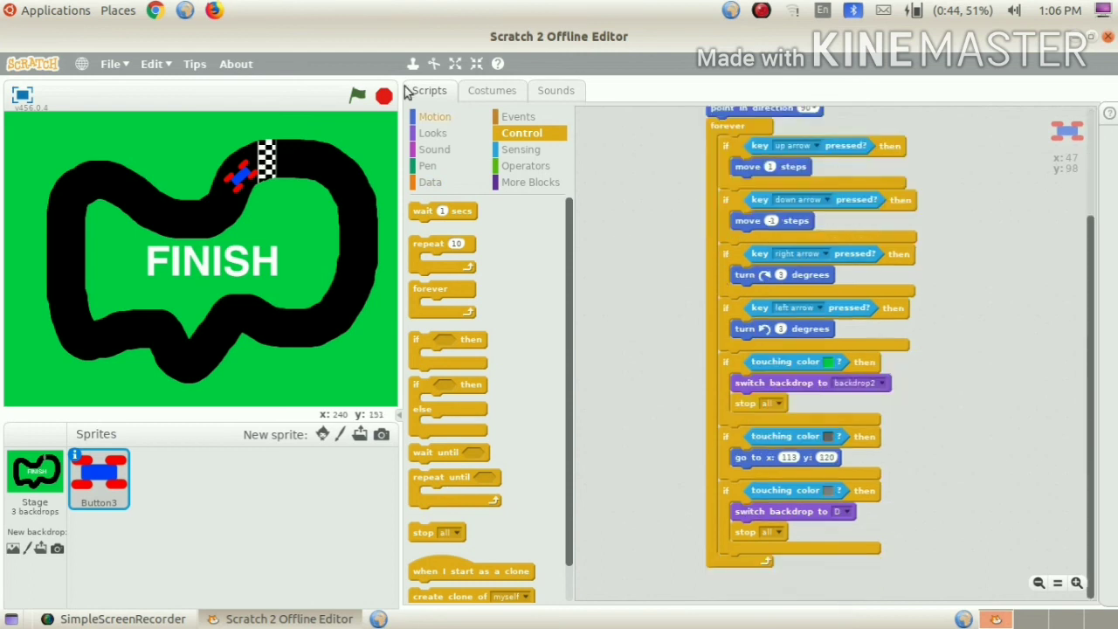
click(474, 91)
click(438, 90)
click(435, 117)
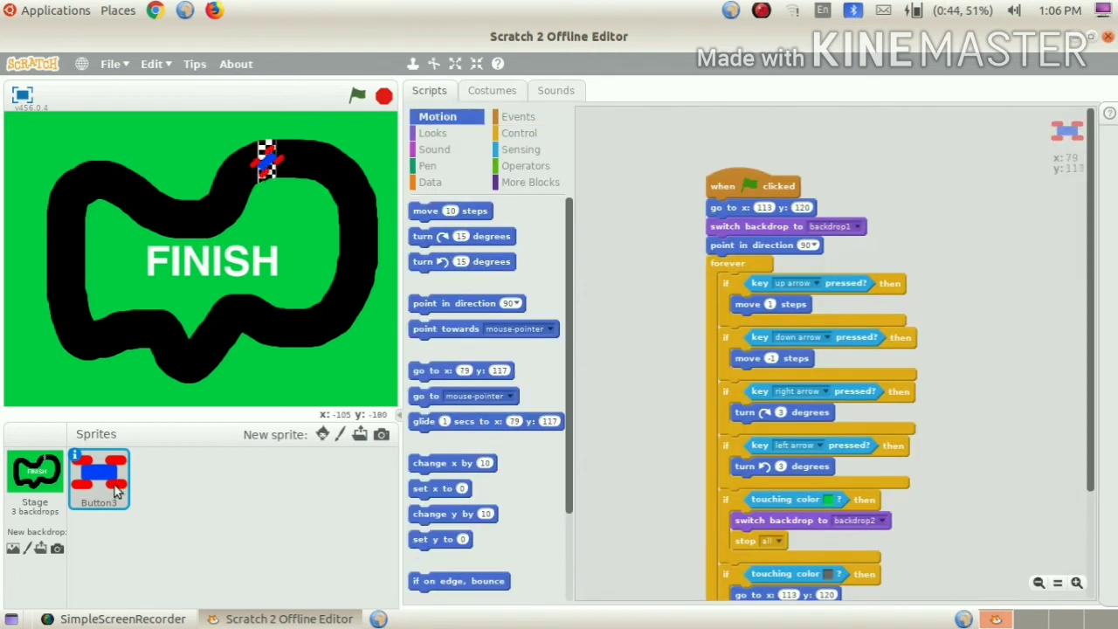
click(76, 456)
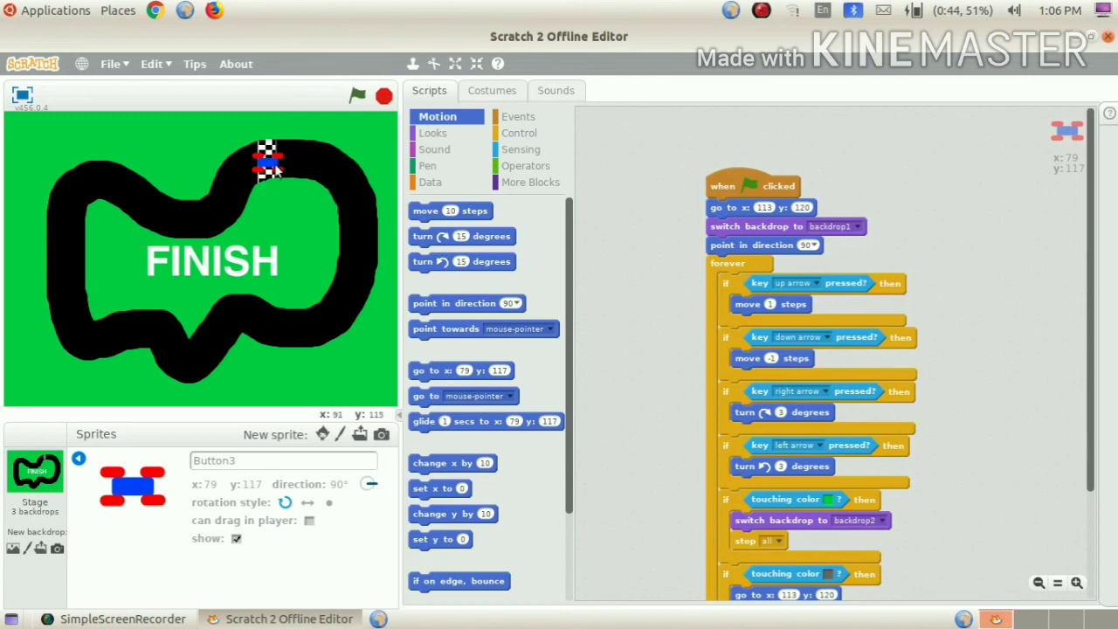
- Insert go to x: 79 y: 117 between switch backdrop to D and stop all in the last grey color check
scroll(670, 385, down, 3)
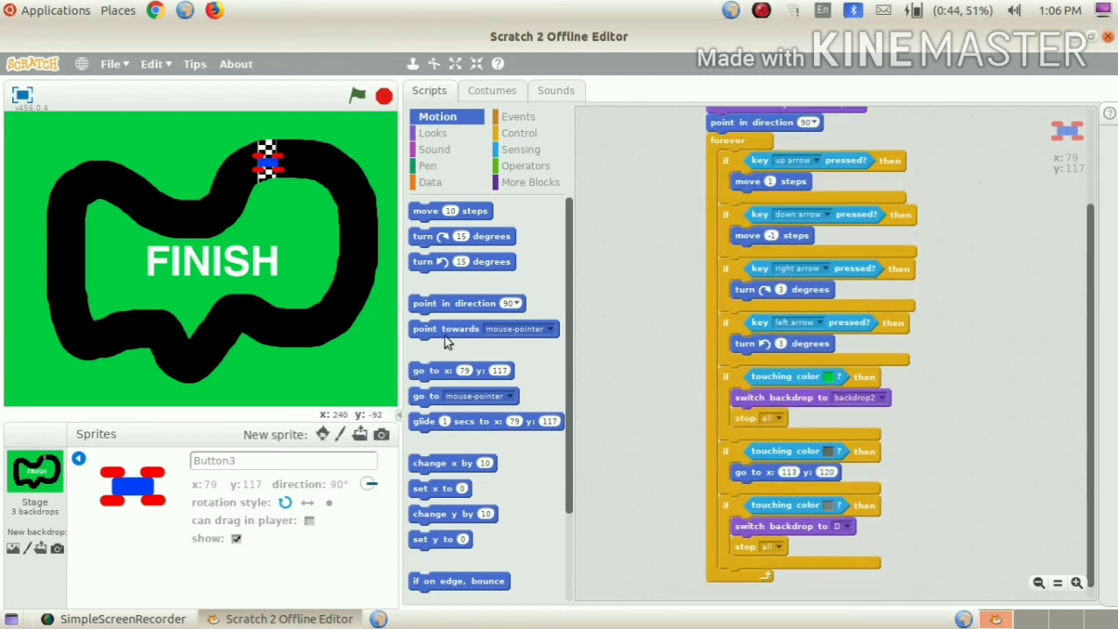
drag(459, 371, 781, 545)
scroll(655, 423, down, 1)
scroll(616, 382, up, 1)
- Run the game, move the car back before the finish line and drive it across at an angle
click(357, 95)
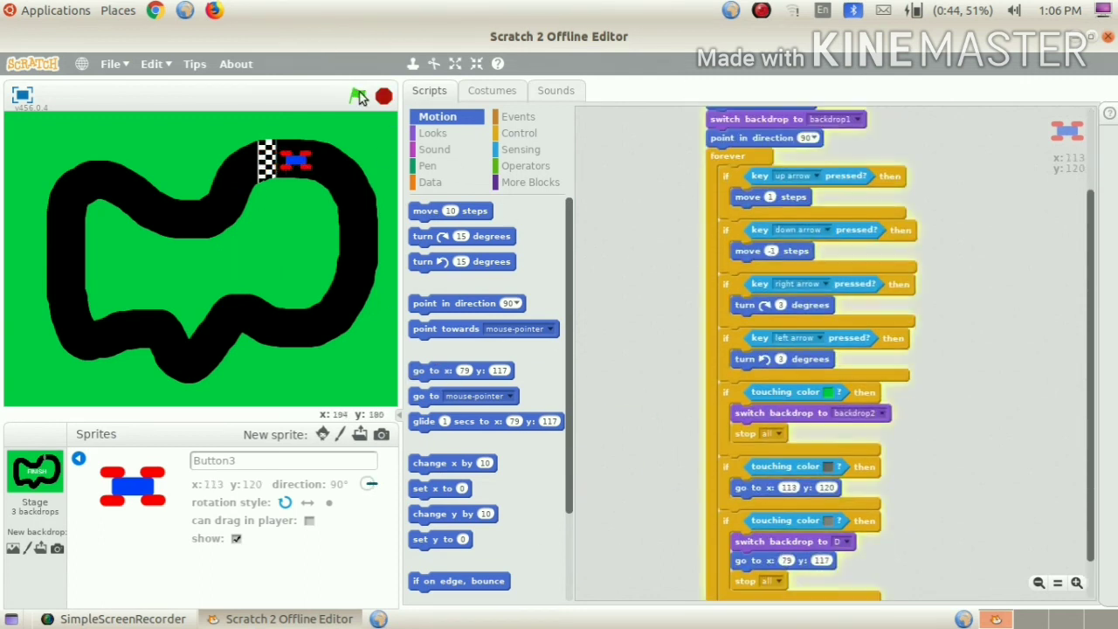
drag(291, 172, 180, 222)
key(Up)
key(Left)
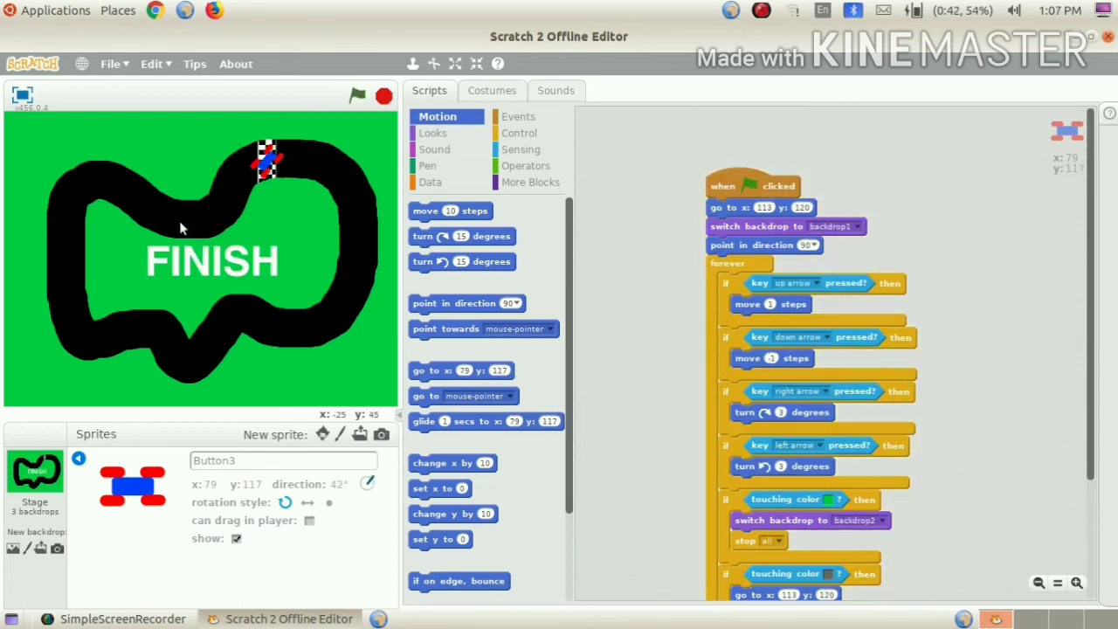
scroll(908, 192, down, 1)
click(736, 235)
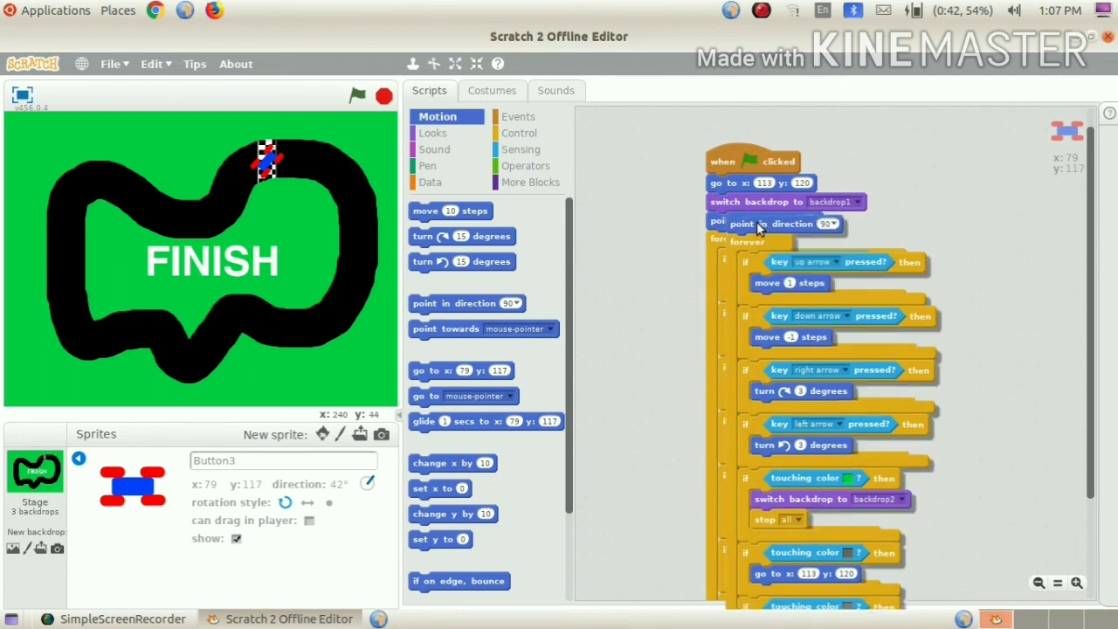
drag(724, 229, 663, 322)
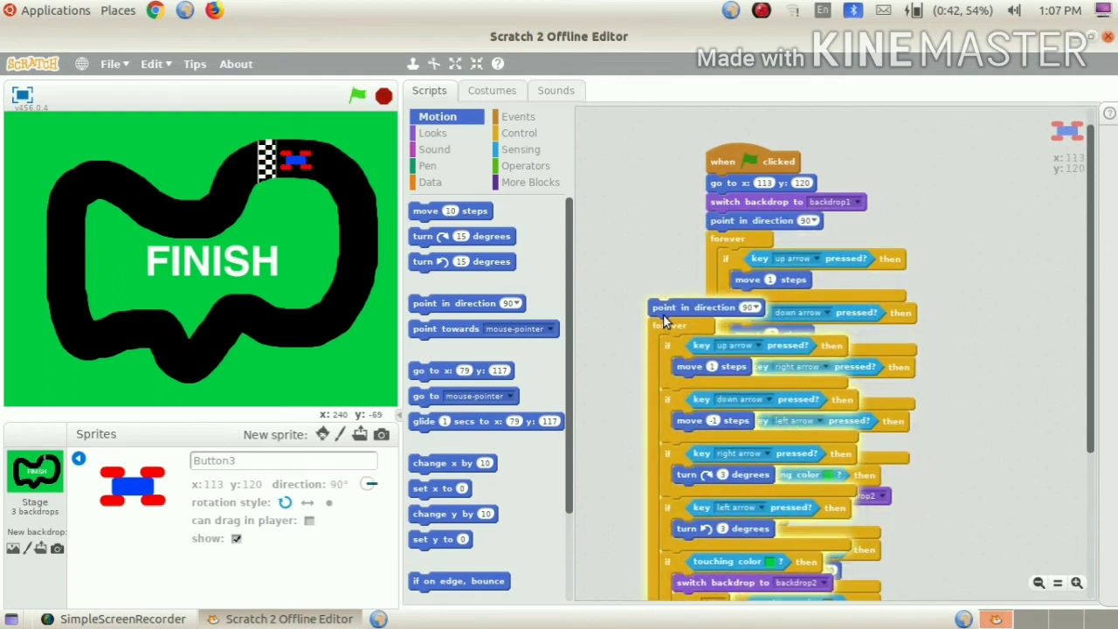
right_click(704, 297)
click(733, 330)
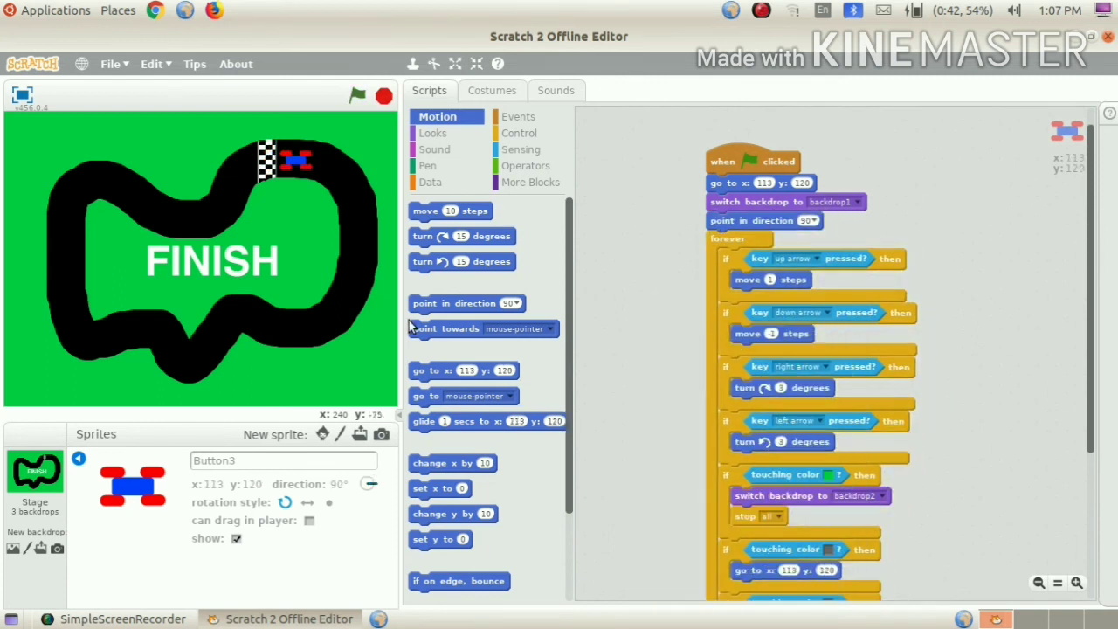
- Insert point in direction 90 between go to x: 79 y: 117 and stop all in the last grey color check
scroll(668, 436, down, 5)
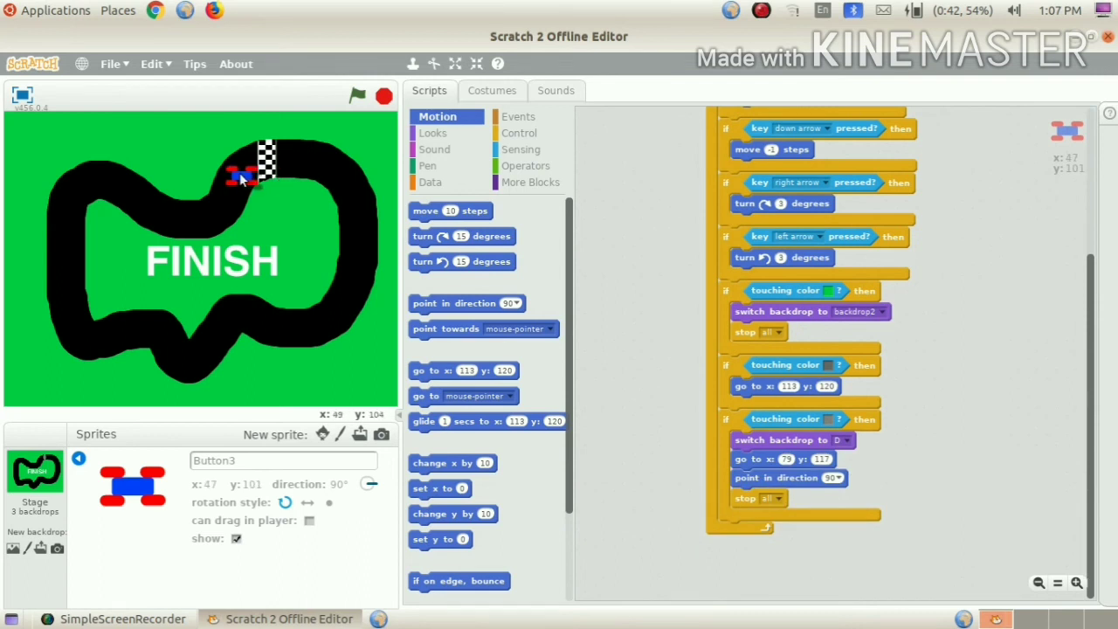
- Move the car back before the finish line, run the game and drive the car across the line at an angle
drag(239, 174, 236, 182)
click(359, 93)
key(Left)
key(Up)
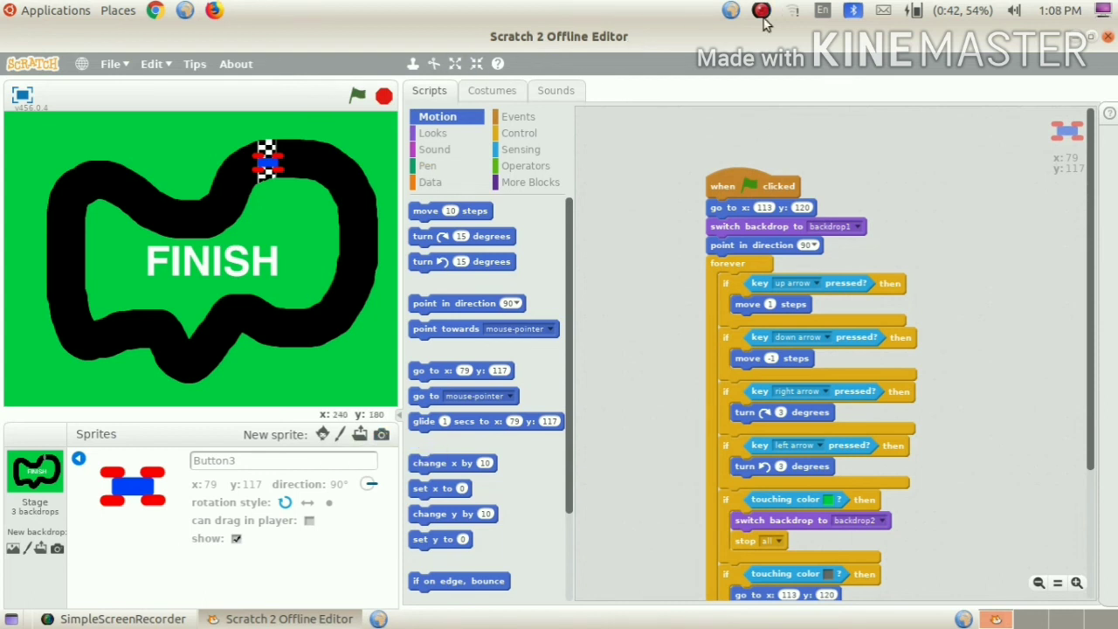
- Save the project to the Desktop folder as CAR RACE
click(110, 64)
click(132, 134)
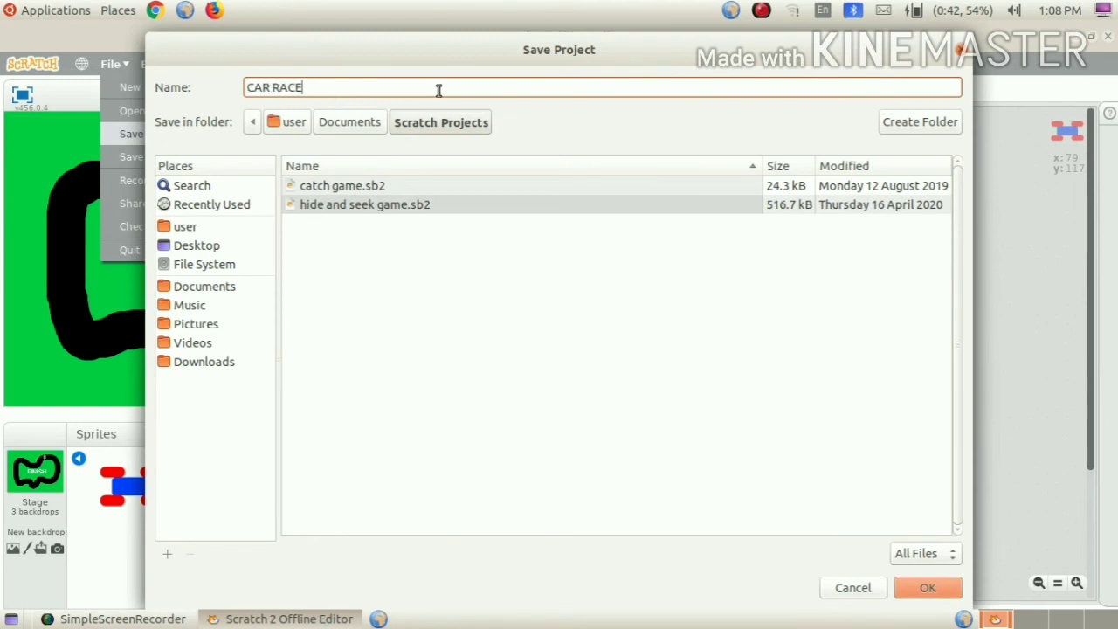
click(168, 245)
click(927, 588)
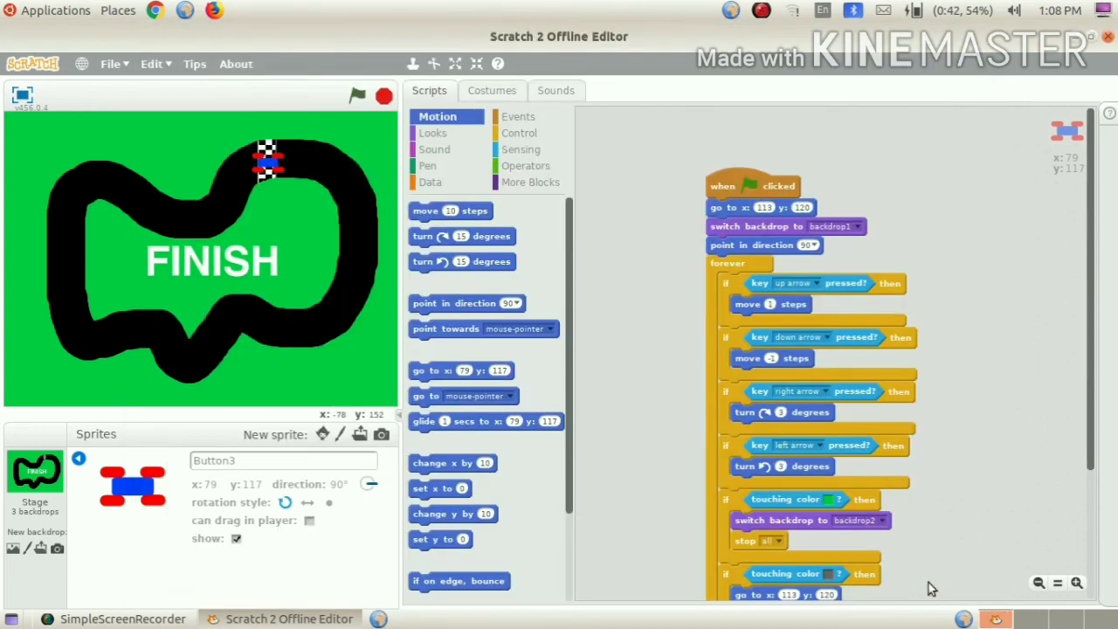
- Close the Scratch editor and reopen the project from the CAR RACE.sb2 file on the desktop
click(1107, 36)
drag(990, 40, 747, 92)
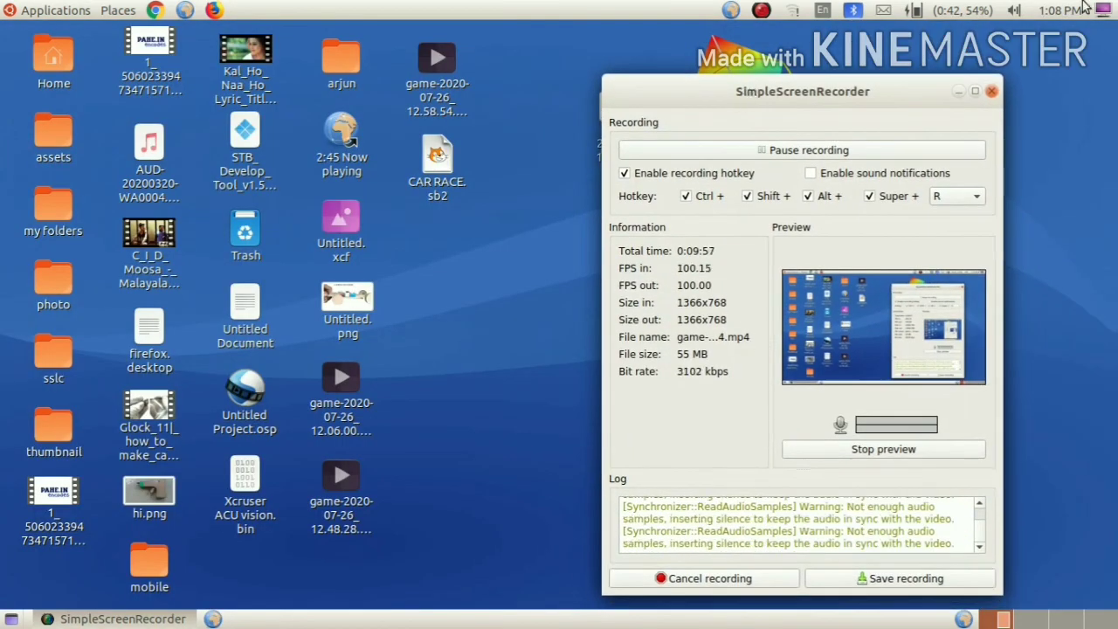
double_click(436, 161)
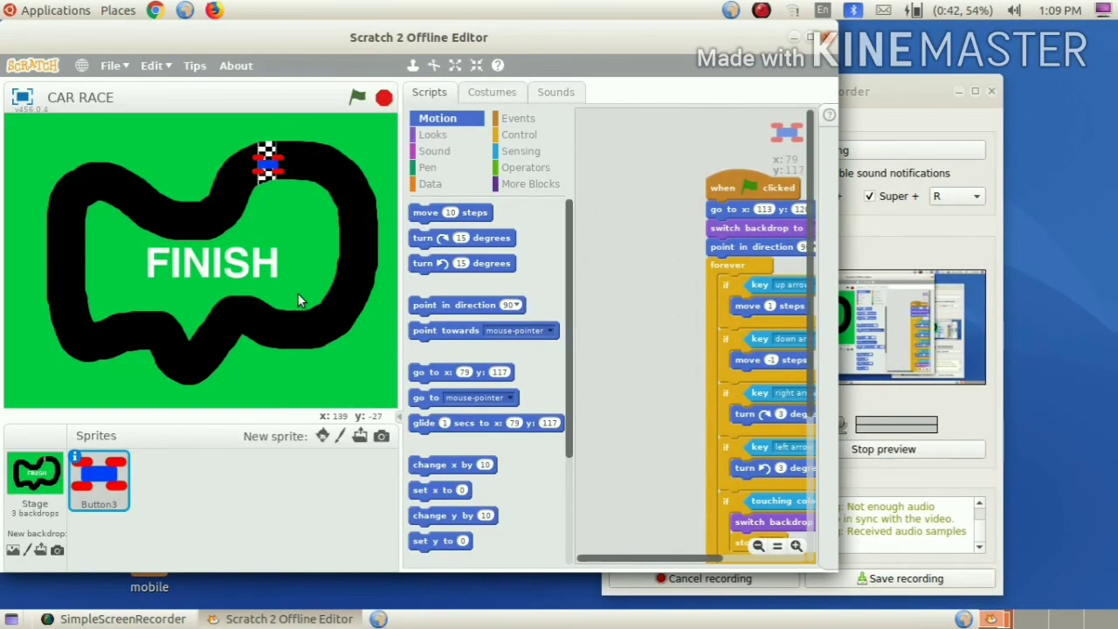
- Run the game in full-screen view and steer the car around the first bend until it touches the green area
click(357, 100)
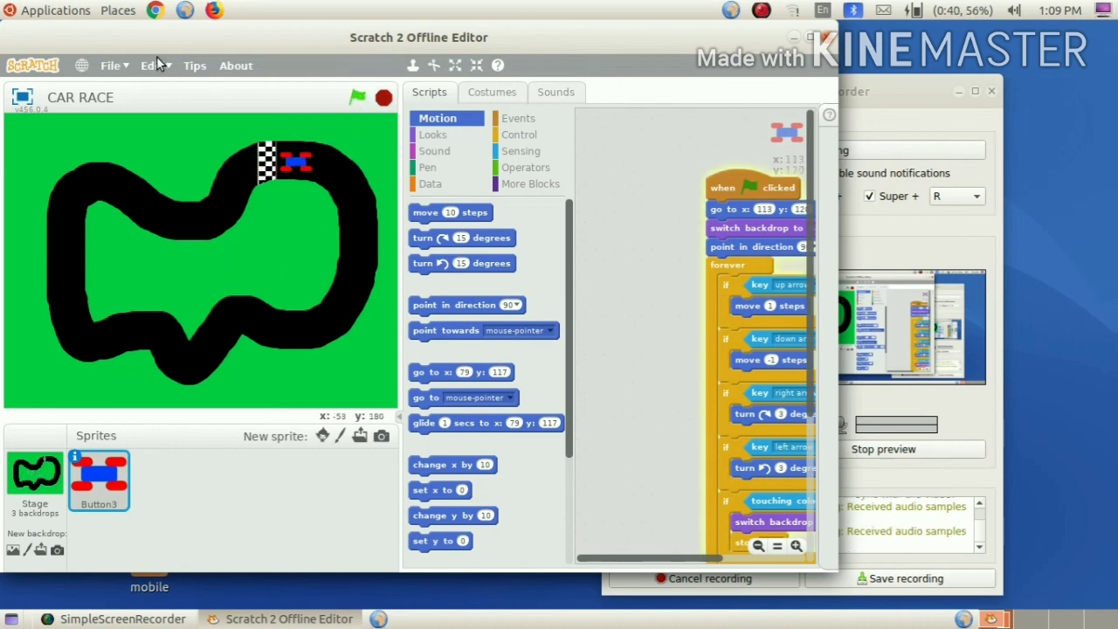
click(24, 98)
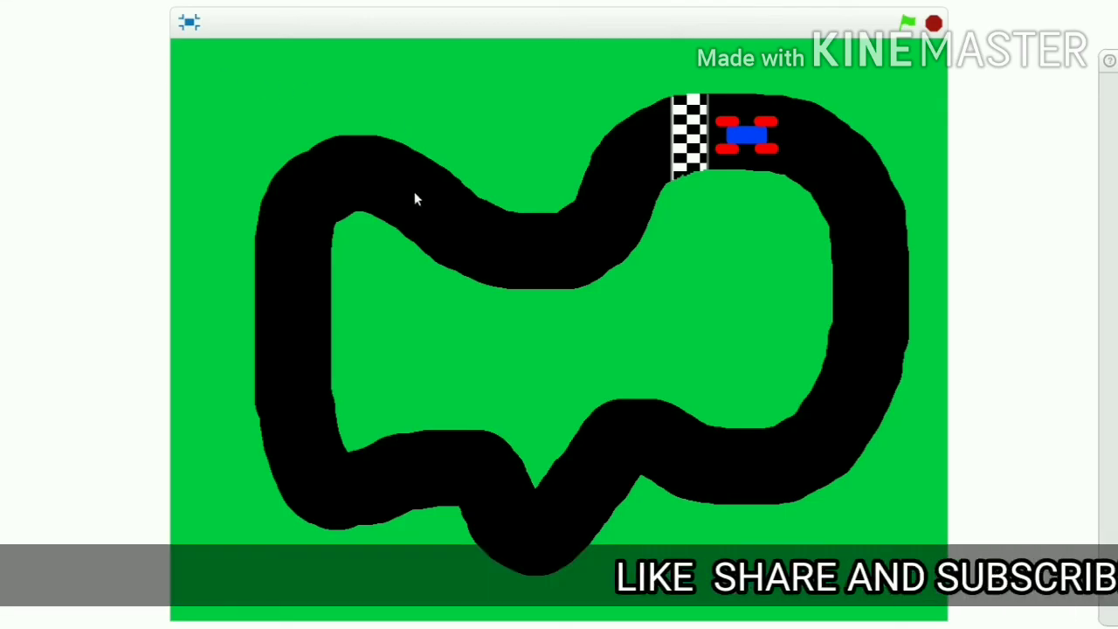
key(Up)
key(Right)
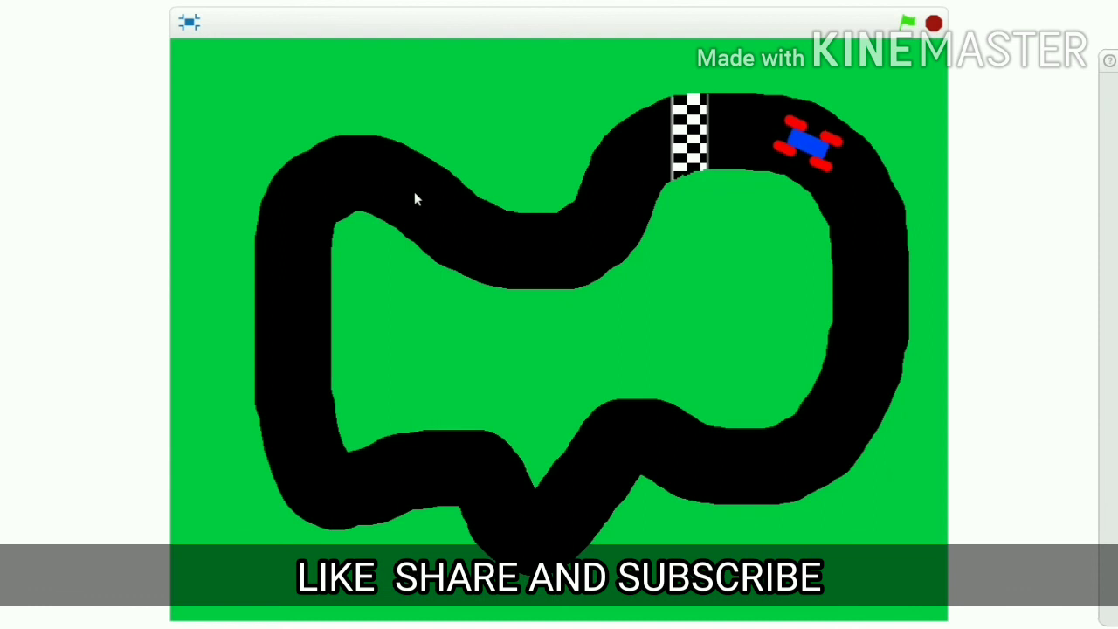
key(Right)
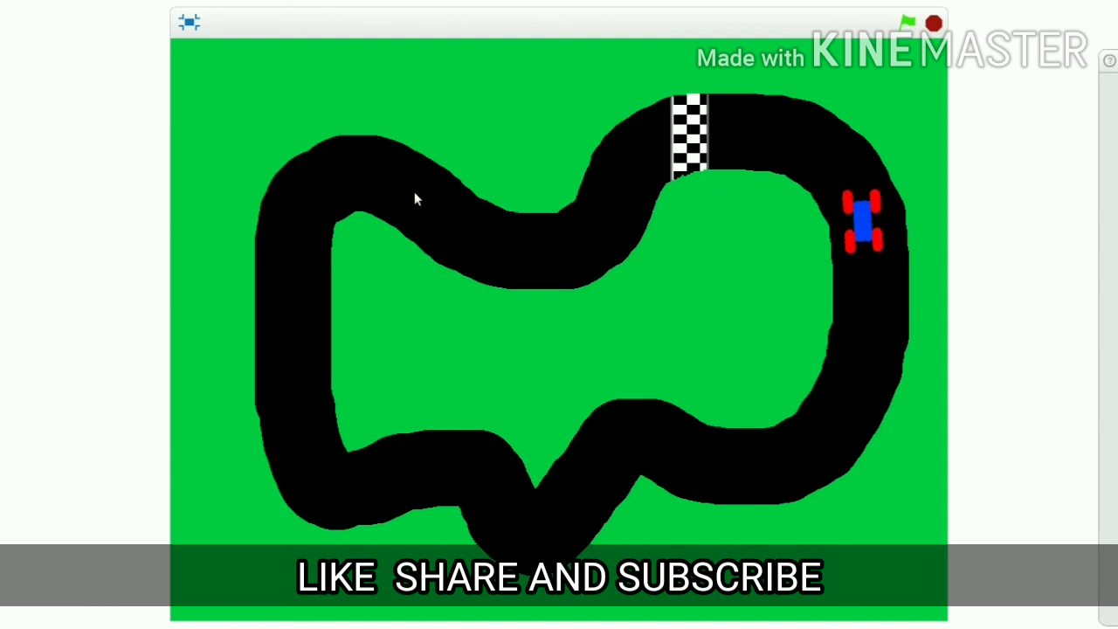
key(Right)
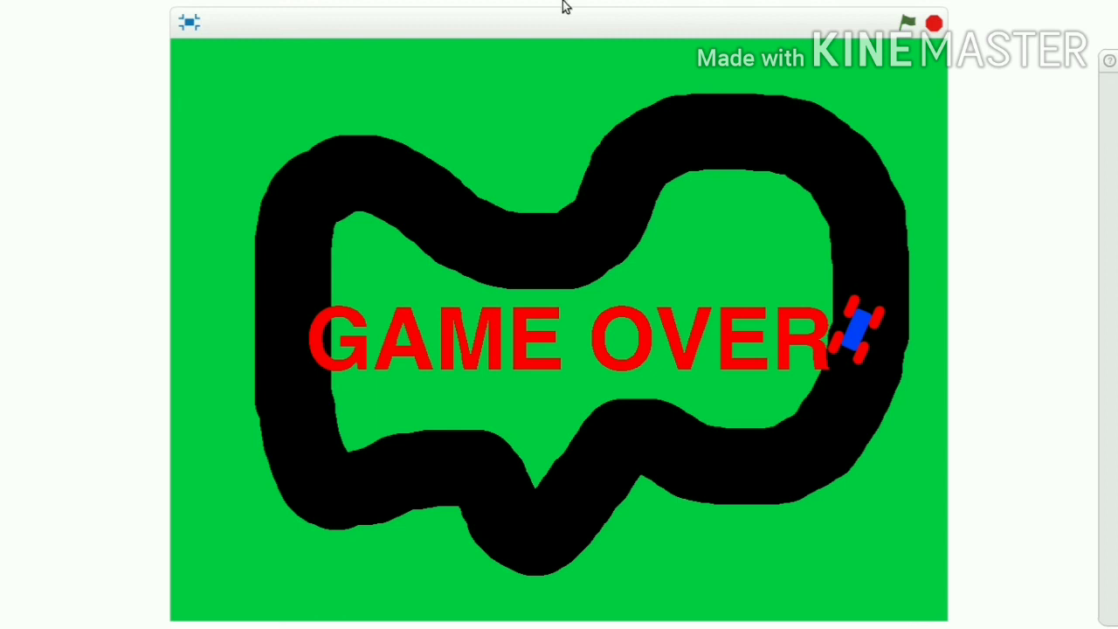
- Restart the game and drive the car clockwise around the whole track to the finish line, keeping off the green
click(908, 24)
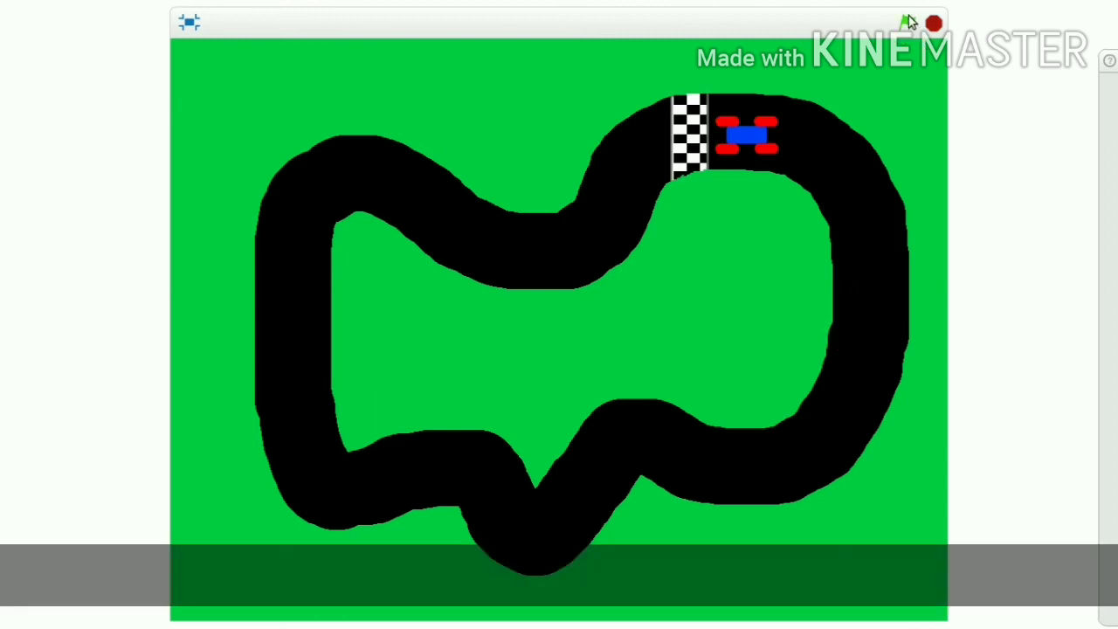
key(Right)
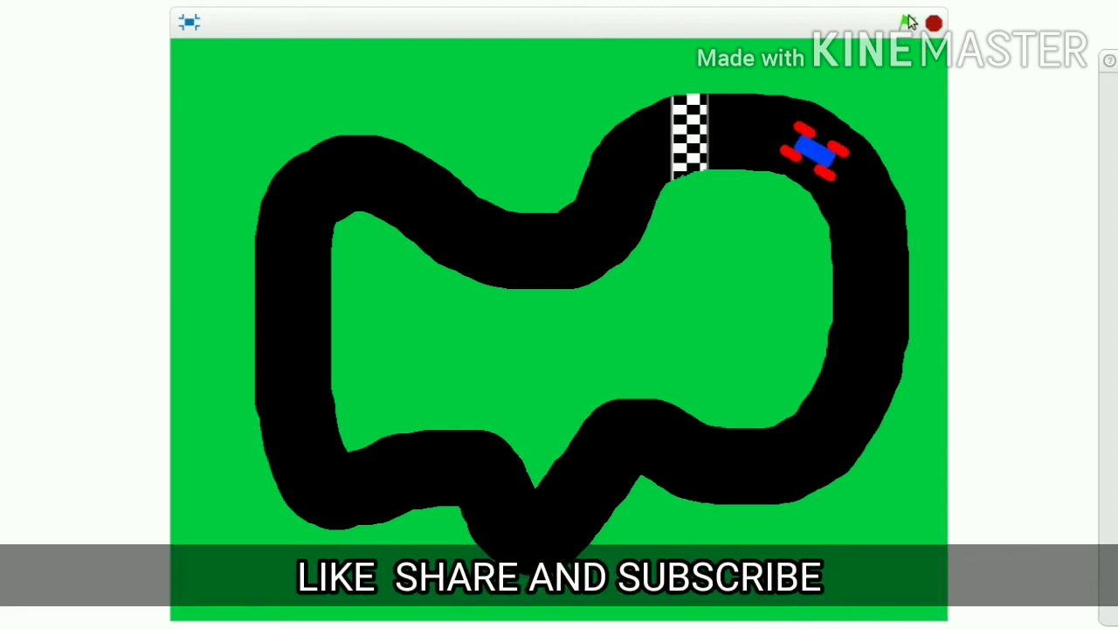
key(Right)
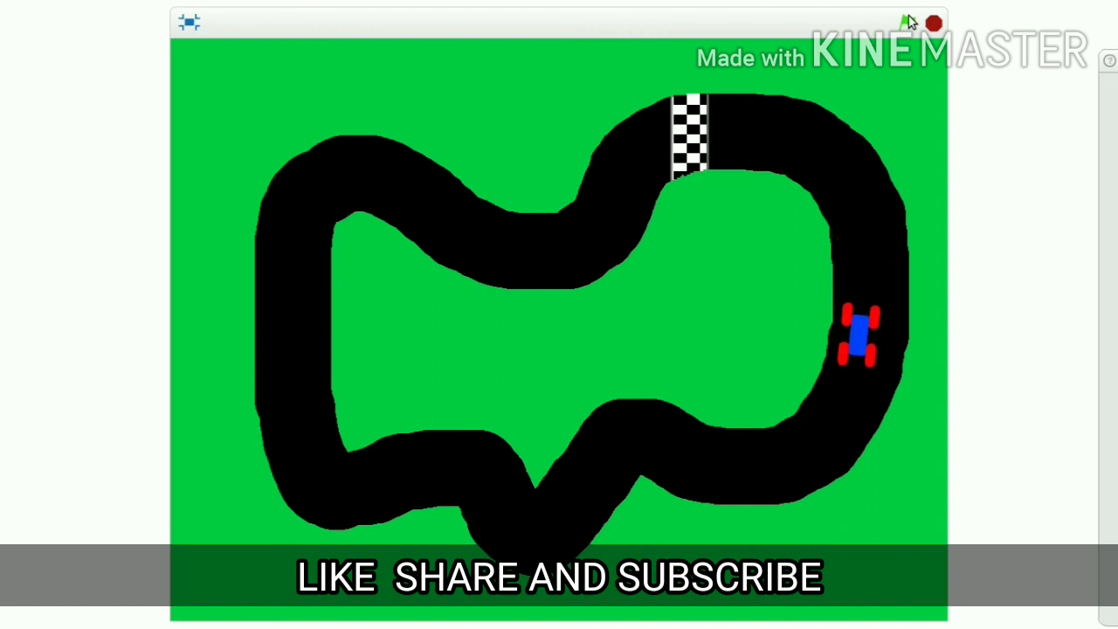
key(Right)
key(Right)
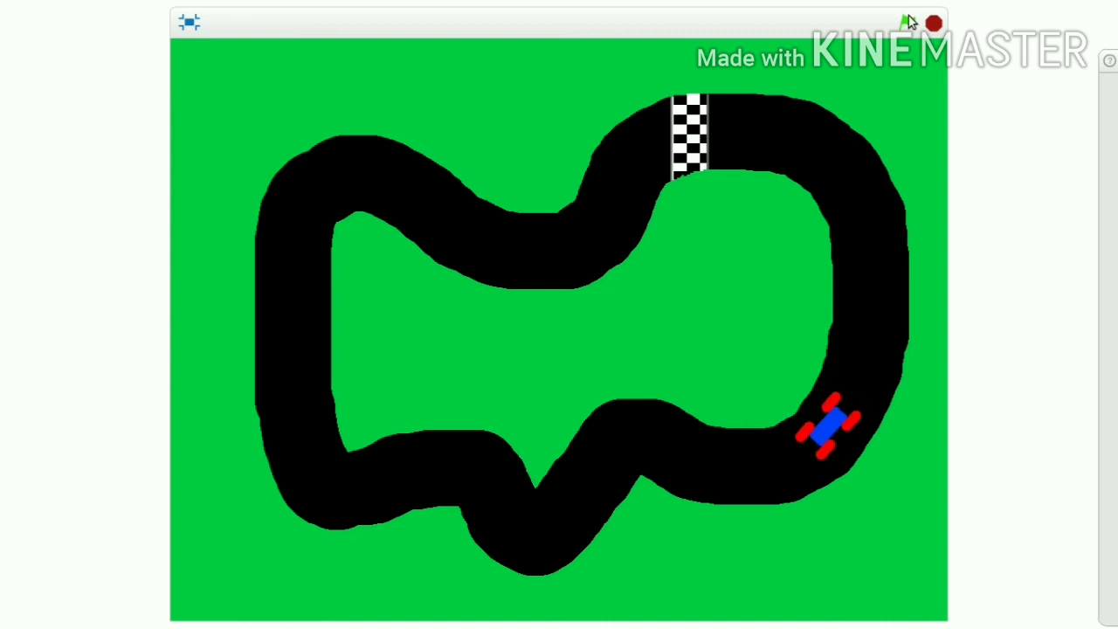
key(Right)
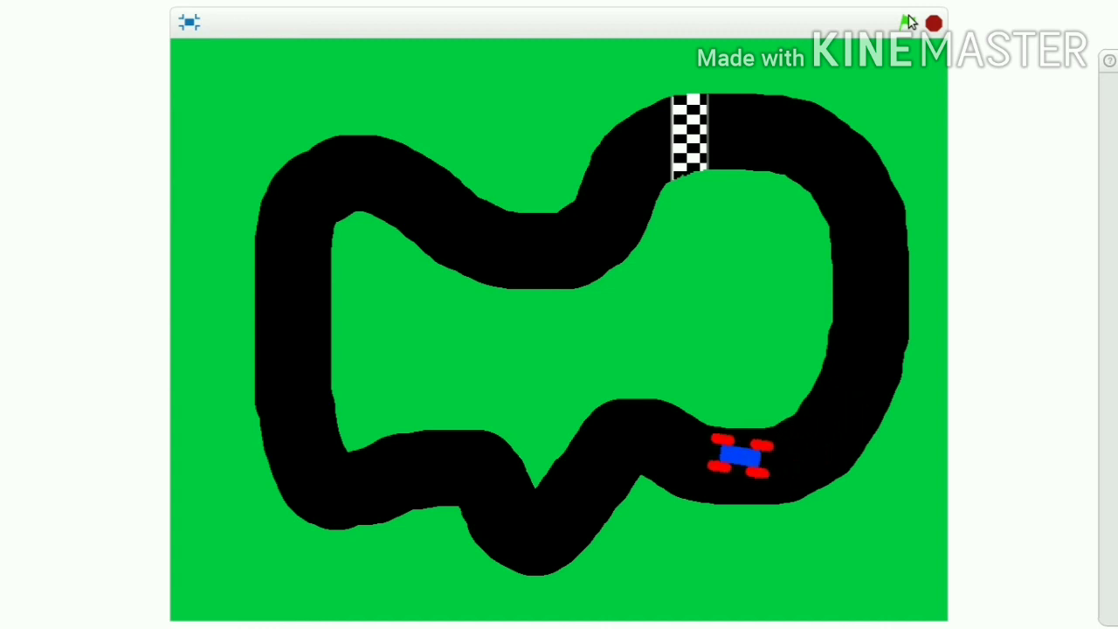
key(Left)
key(Left)
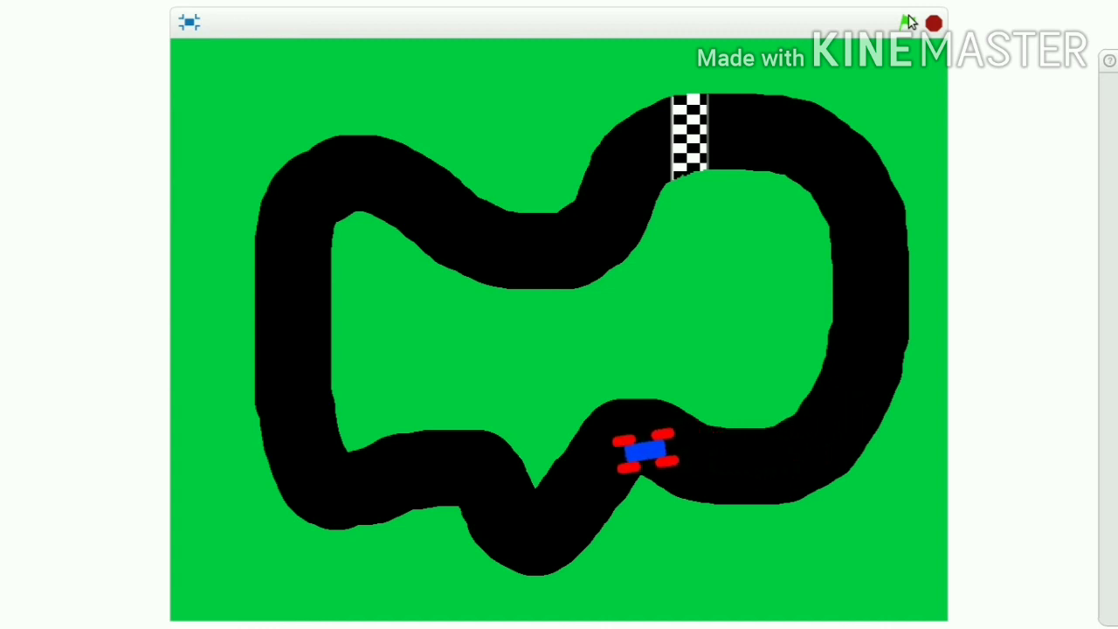
key(Right)
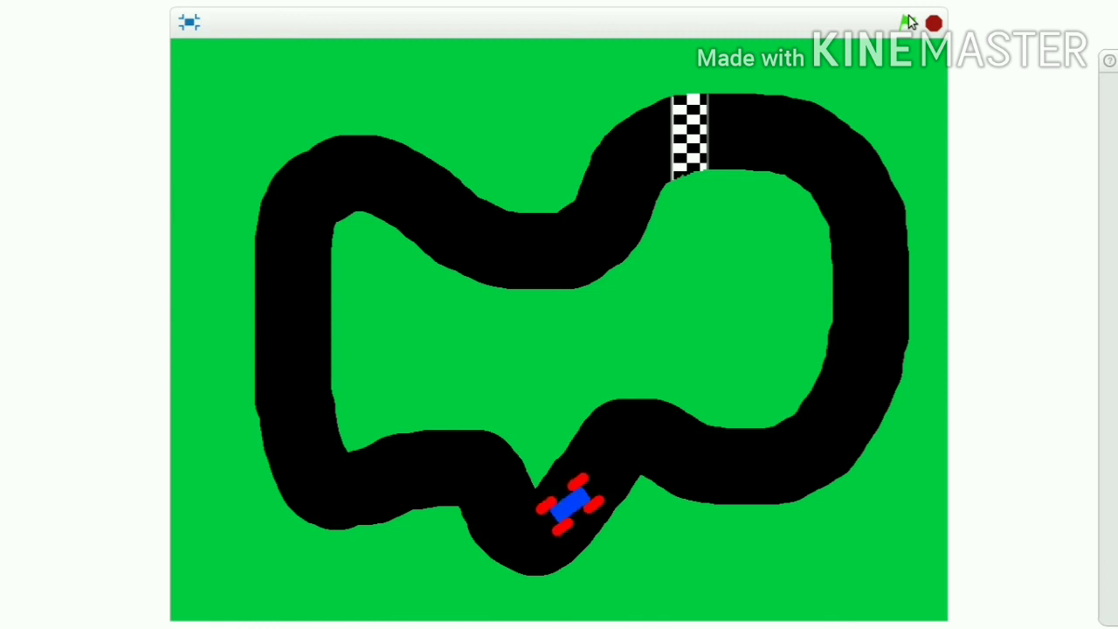
key(Right)
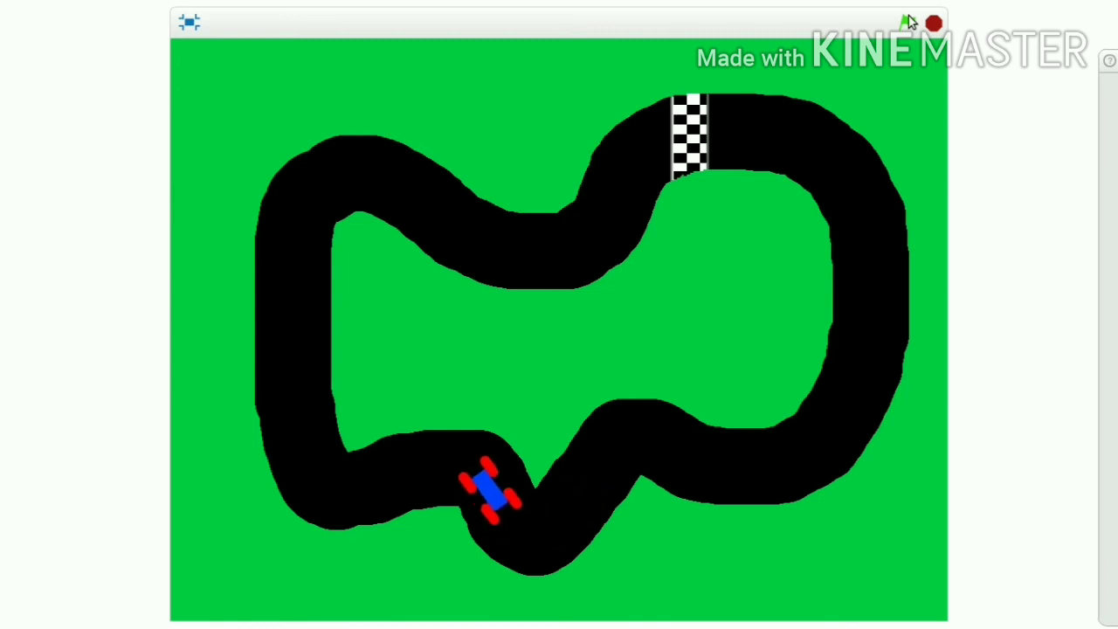
key(Left)
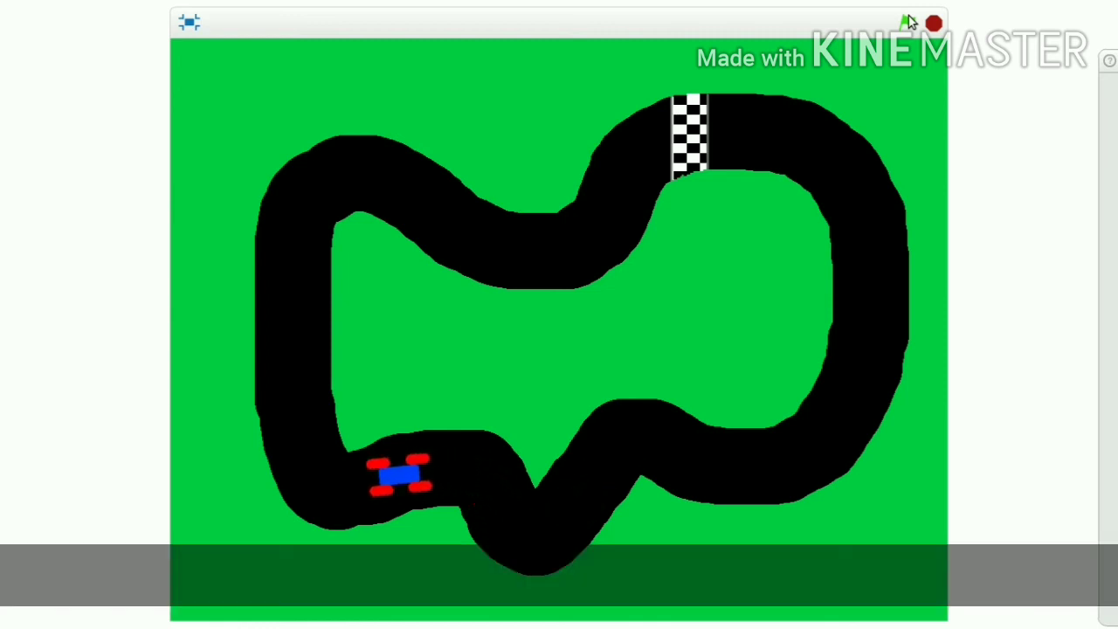
key(Right)
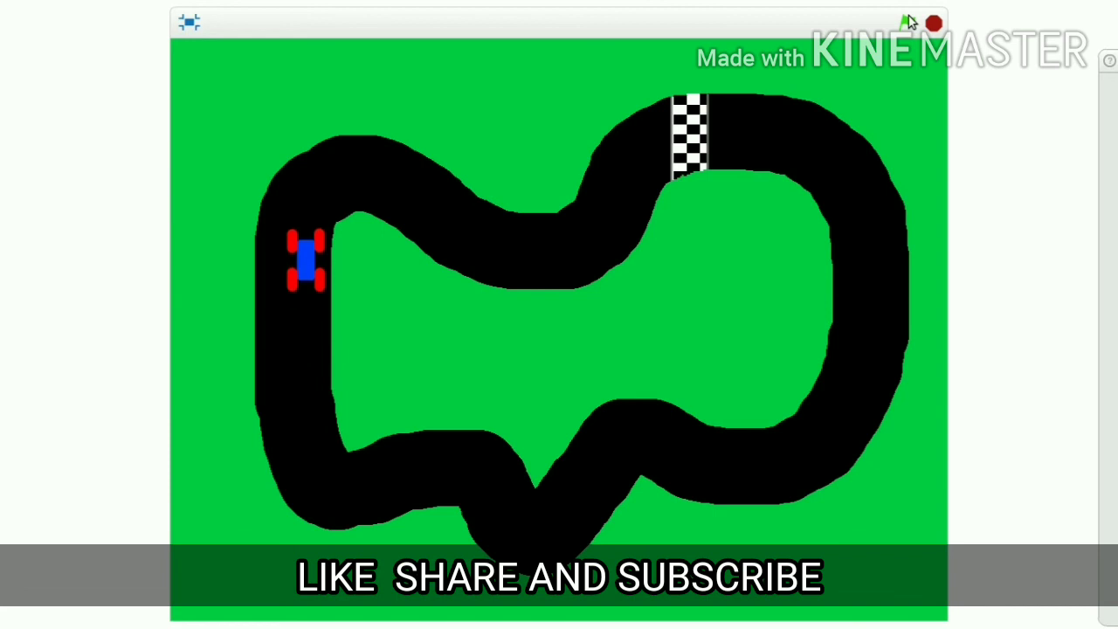
key(Right)
key(Right)
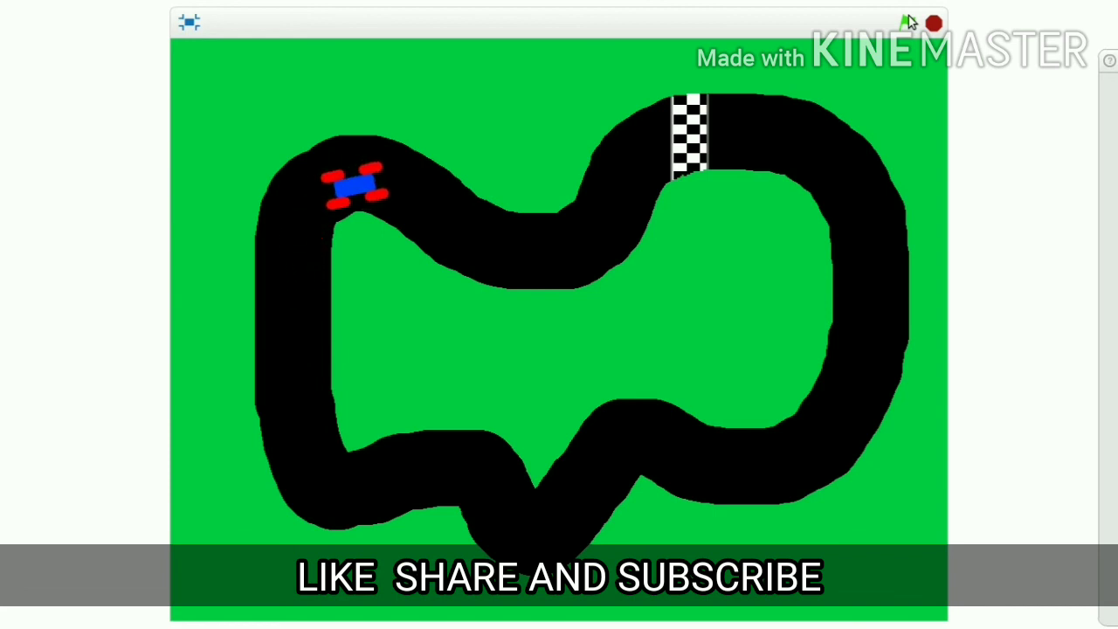
key(Right)
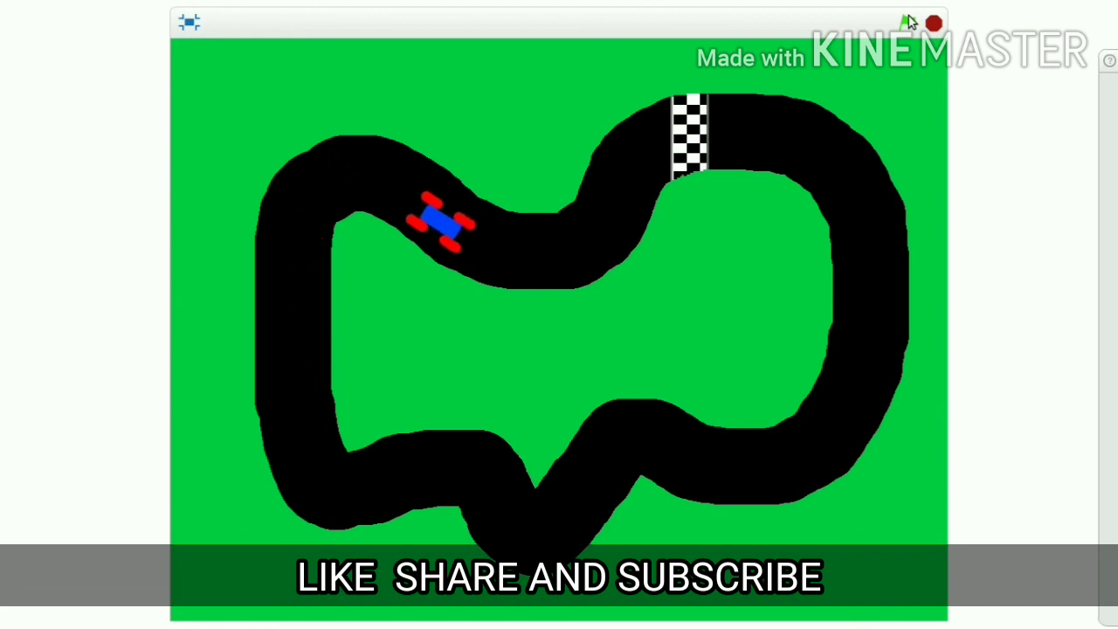
key(Left)
key(Left)
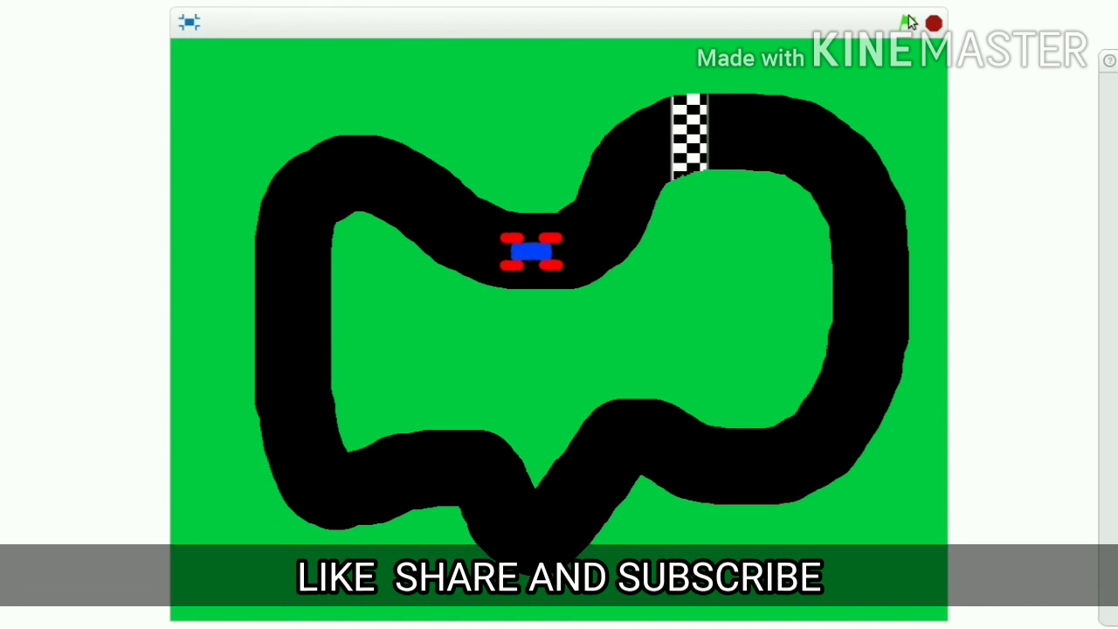
key(Left)
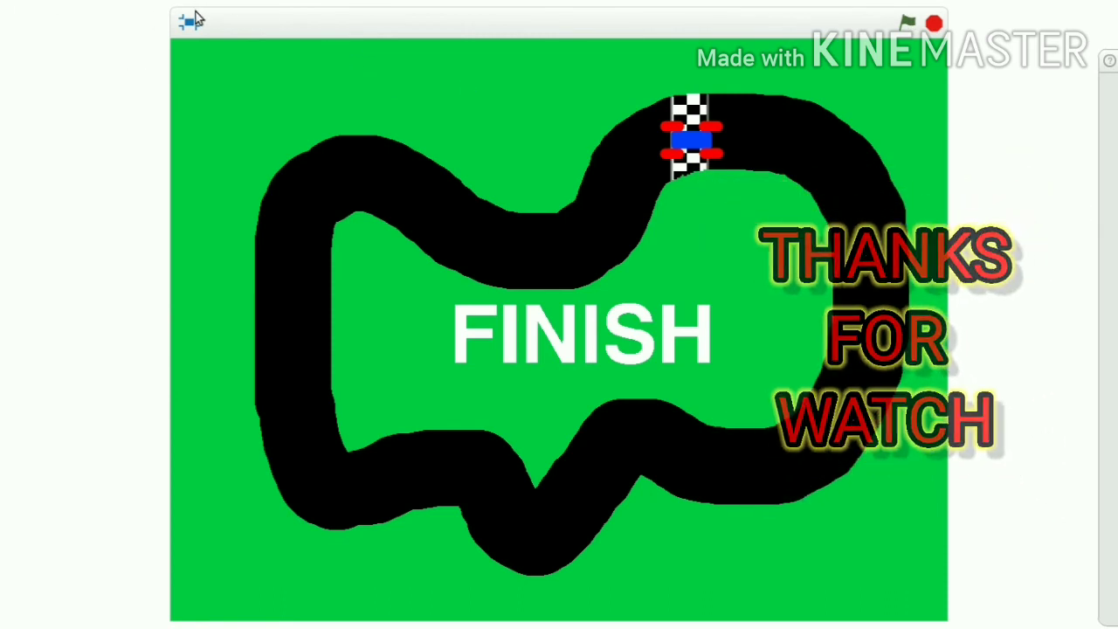
- Leave the full-screen view and close the Scratch editor
click(190, 24)
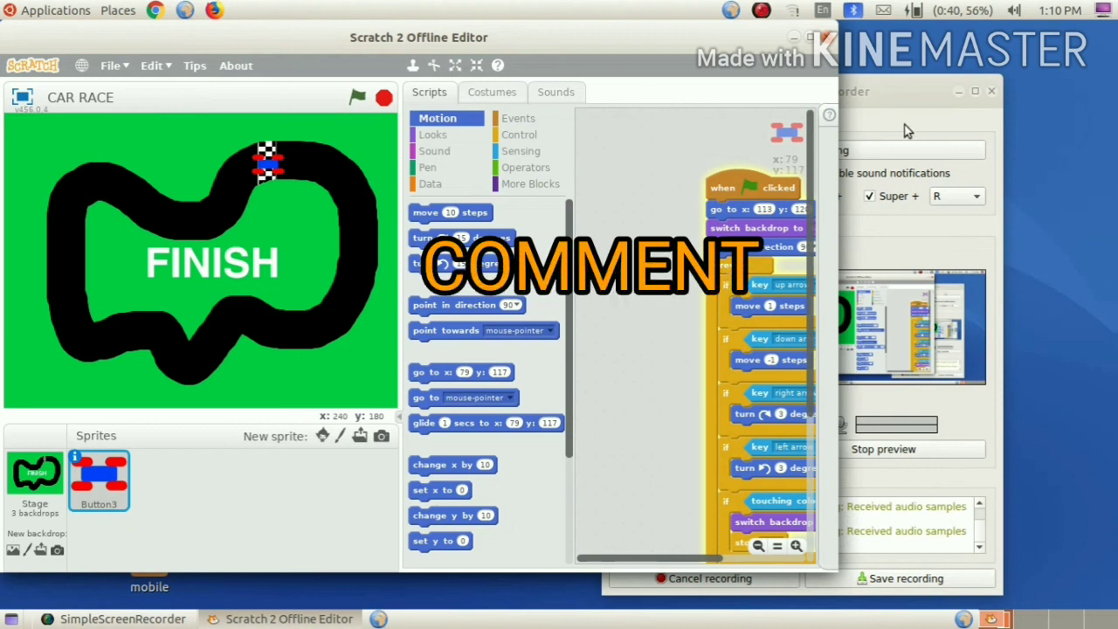
click(823, 35)
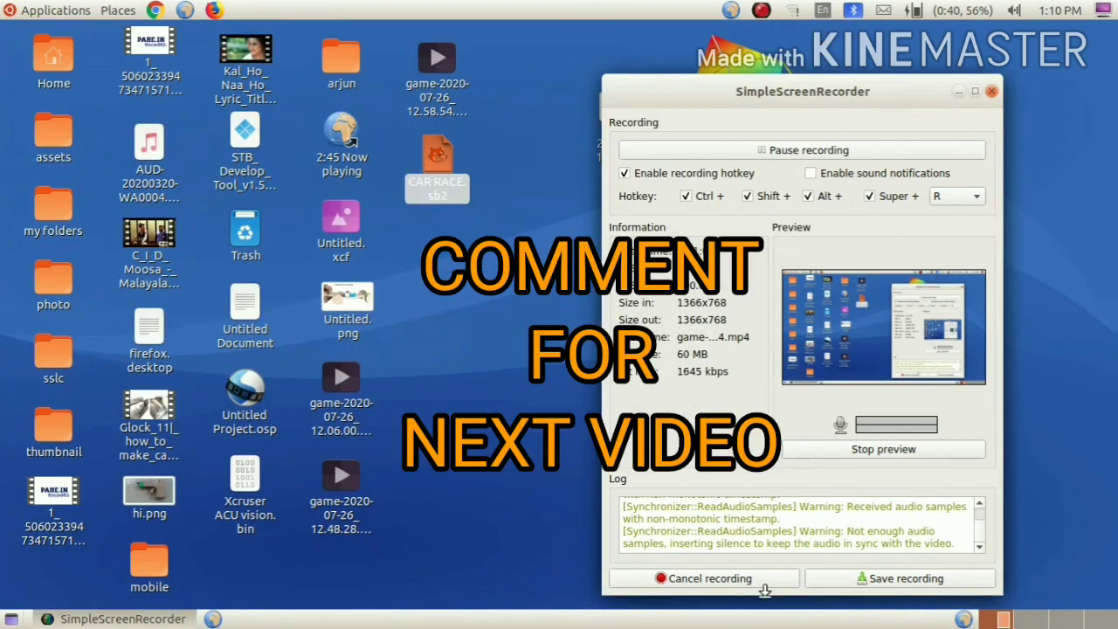